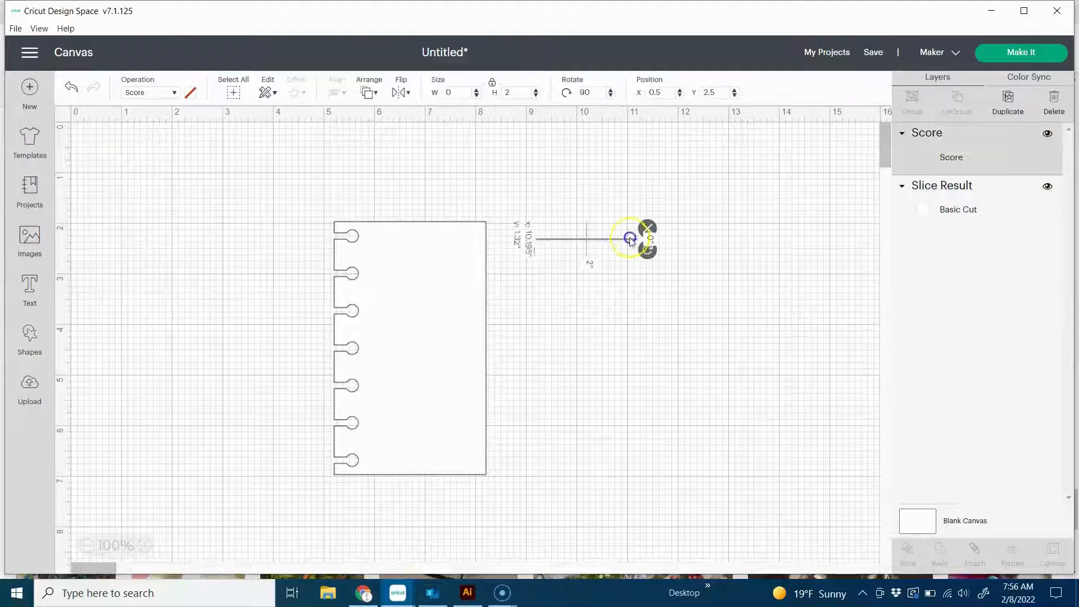
Duplicate the 2-inch horizontal line to make six lines, placing one near the card's upper edge and one near its lower edge.
triple_click(1010, 100)
drag(669, 302, 449, 456)
drag(552, 239, 388, 254)
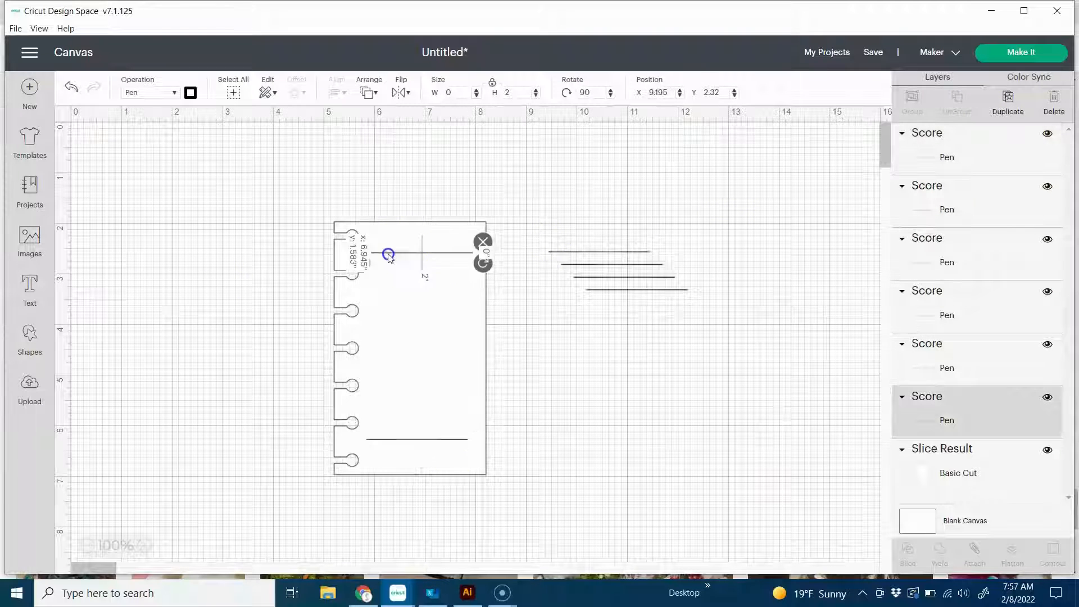
Align the six lines with each other and distribute them evenly in the vertical direction.
shift+click(600, 252)
shift+click(618, 290)
shift+click(417, 439)
click(342, 92)
click(381, 144)
click(341, 91)
click(388, 312)
Group the six lines, center them on the note card and attach them to it.
click(912, 101)
drag(520, 331, 409, 339)
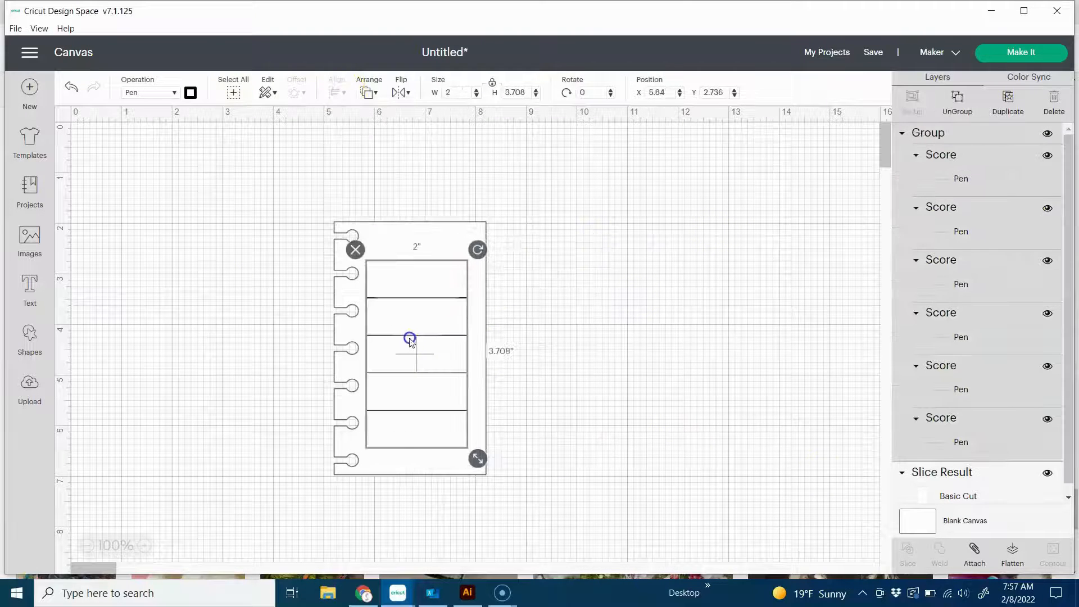
drag(316, 554, 520, 194)
click(975, 553)
Search the image library for "heart" and insert the Note Card heart image.
click(41, 243)
click(73, 178)
click(382, 138)
text(heart)
key(Return)
scroll(1038, 302, down, 15)
click(568, 315)
click(1014, 553)
Shrink the heart and place it on the lower half of the note card.
drag(264, 308, 198, 256)
click(85, 310)
drag(155, 192, 427, 409)
Color the heart dark red.
click(150, 93)
click(190, 89)
click(207, 207)
Add the text "P.S. I love" and duplicate it to make a second text reading "YOU".
click(32, 300)
text(P.S. I love)
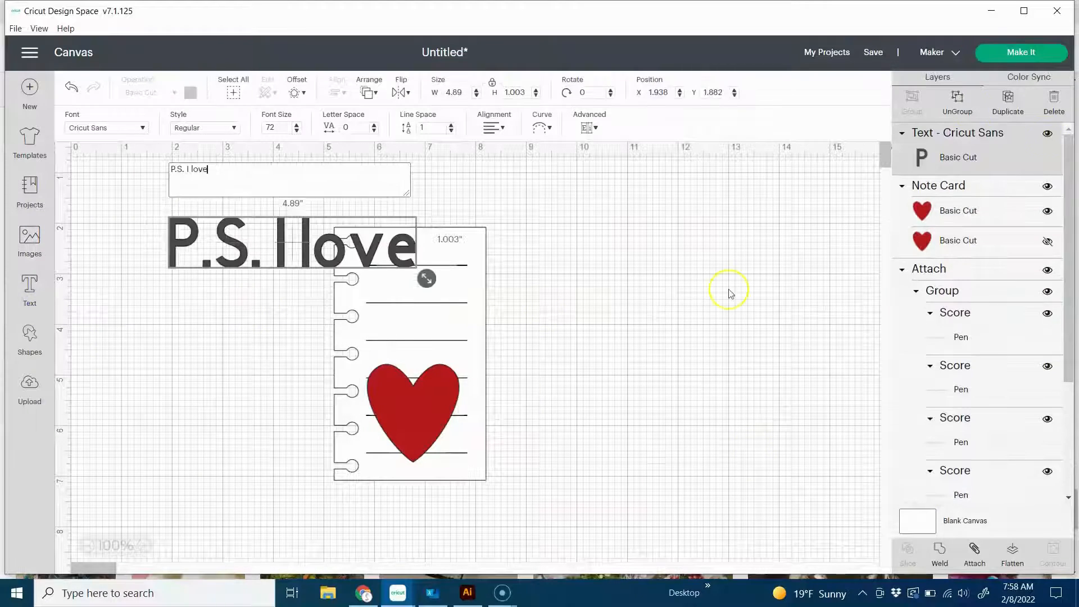
click(1008, 103)
double_click(182, 354)
text(YOU)
Filter the fonts by Writing and apply the Alyssa Stencil font to the "P.S. I love" text.
click(285, 261)
click(142, 124)
click(843, 94)
click(801, 225)
scroll(500, 296, down, 5)
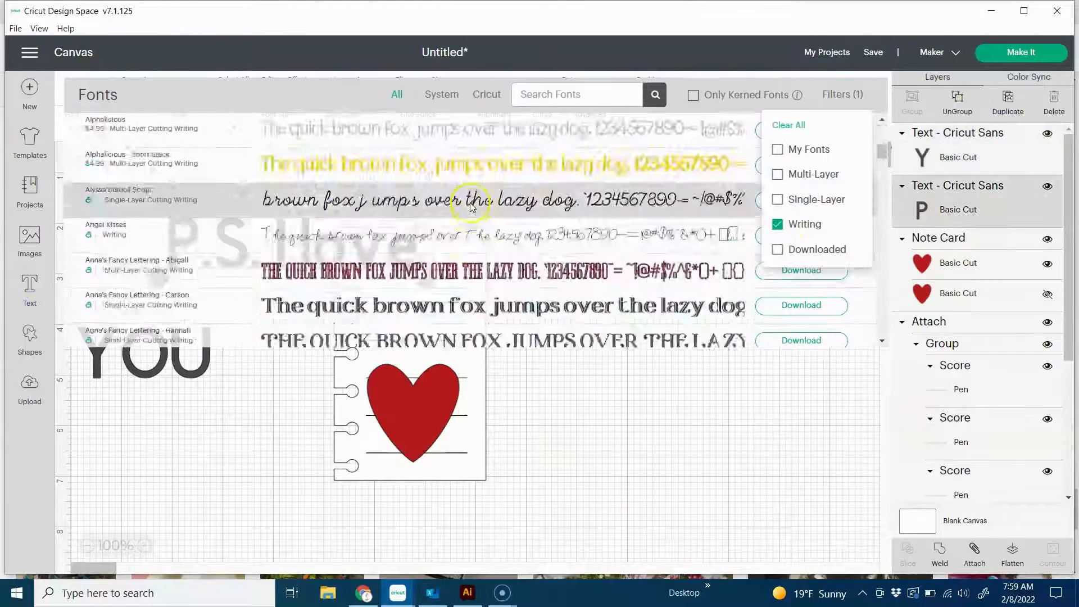
click(482, 212)
Give the "P.S. I love" text a gold pen color.
click(191, 92)
click(360, 138)
click(247, 230)
click(241, 190)
Shrink and slightly rotate the "P.S. I love" text, and place it on the upper half of the note card.
mouse_move(452, 280)
mouse_down()
mouse_move(349, 244)
mouse_move(349, 196)
mouse_up()
drag(358, 249, 282, 239)
drag(264, 227, 465, 287)
Shrink the "YOU" text to about 1.57 inches wide.
click(191, 372)
drag(190, 373, 258, 371)
drag(288, 388, 232, 365)
Set "YOU" to the Writing style with a gold pen, and place it just below "P.S. I love" on the card.
click(234, 128)
click(224, 222)
click(190, 92)
drag(218, 355, 455, 333)
click(352, 137)
click(287, 238)
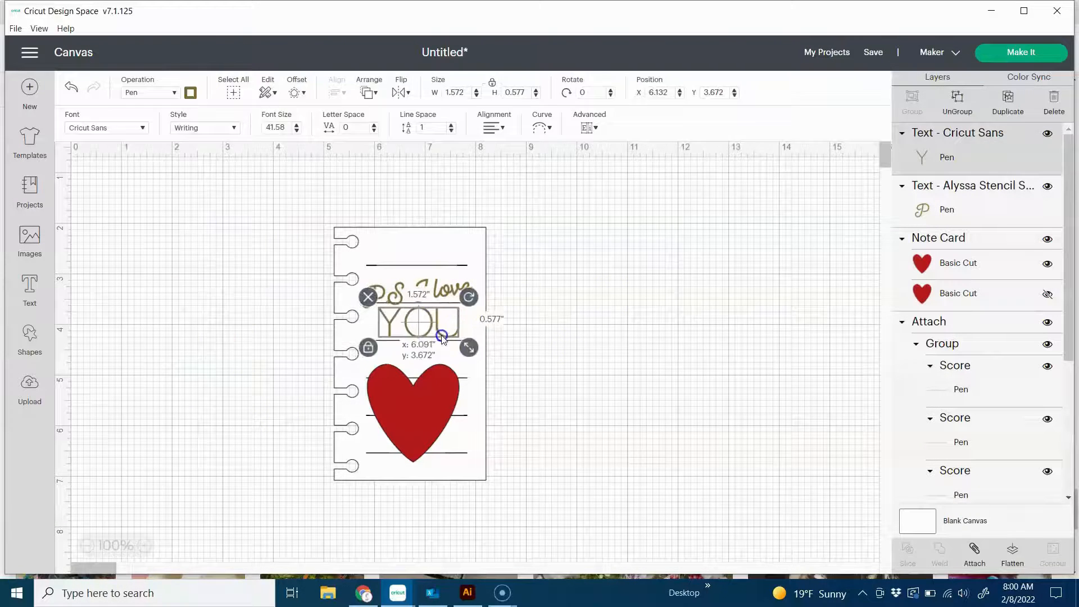
Select both texts together with the lined note card and attach them.
click(579, 350)
drag(324, 284, 497, 489)
click(974, 550)
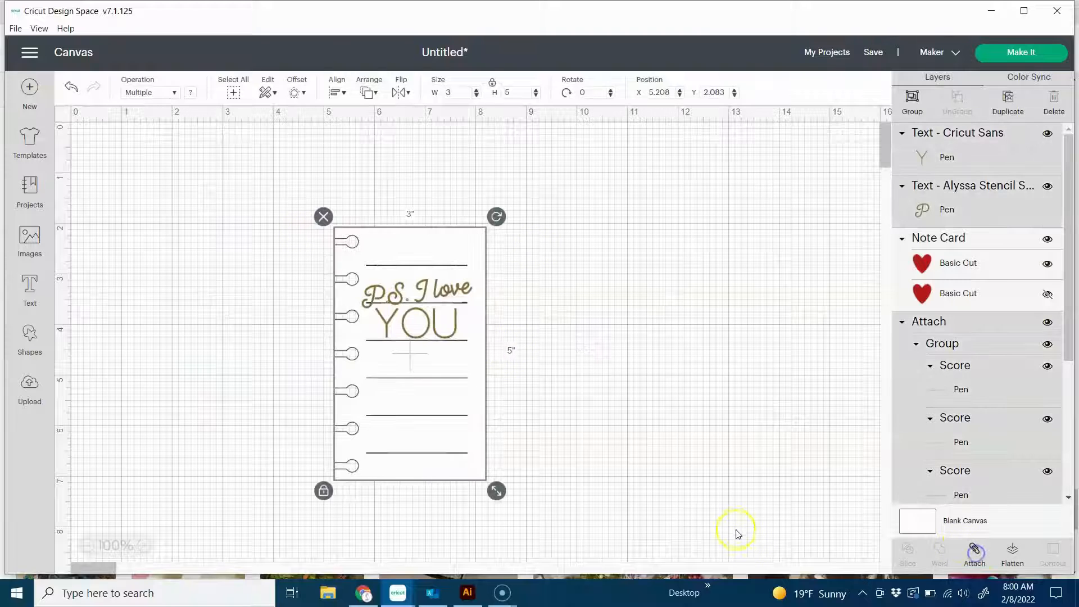
Send the attached note card to the back so that it lies behind the heart.
right_click(429, 397)
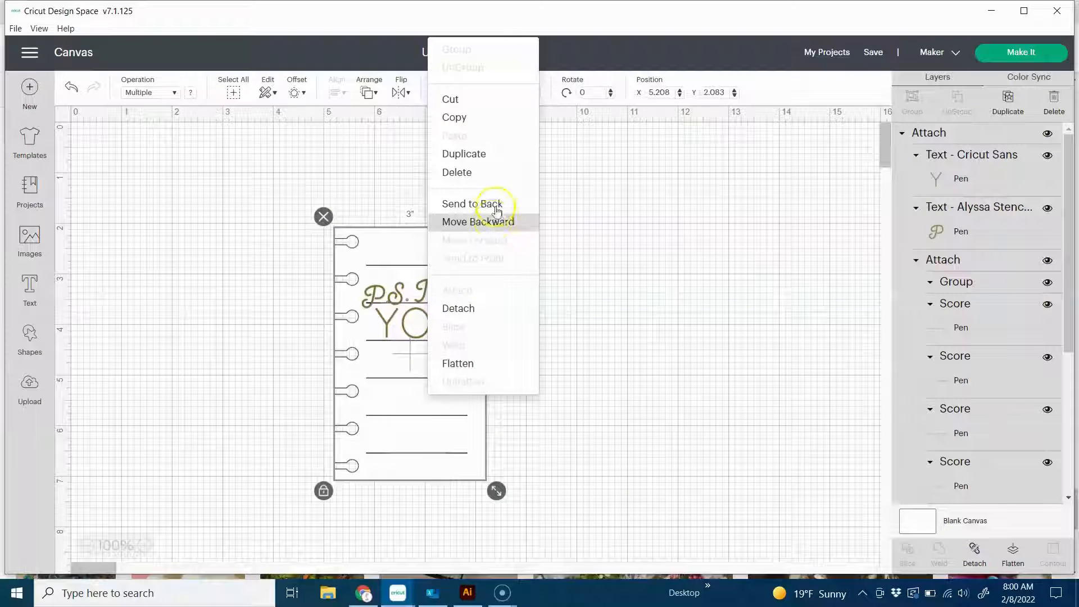
click(487, 203)
click(626, 310)
click(414, 432)
click(559, 421)
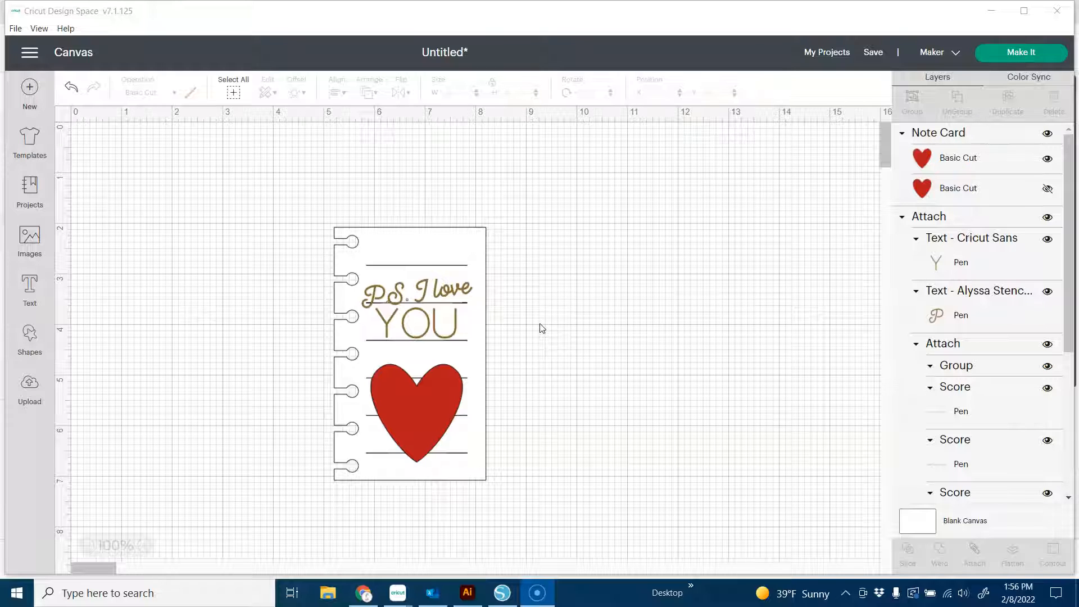
Start a new blank project and insert a 2-inch square near the middle of the canvas.
click(31, 90)
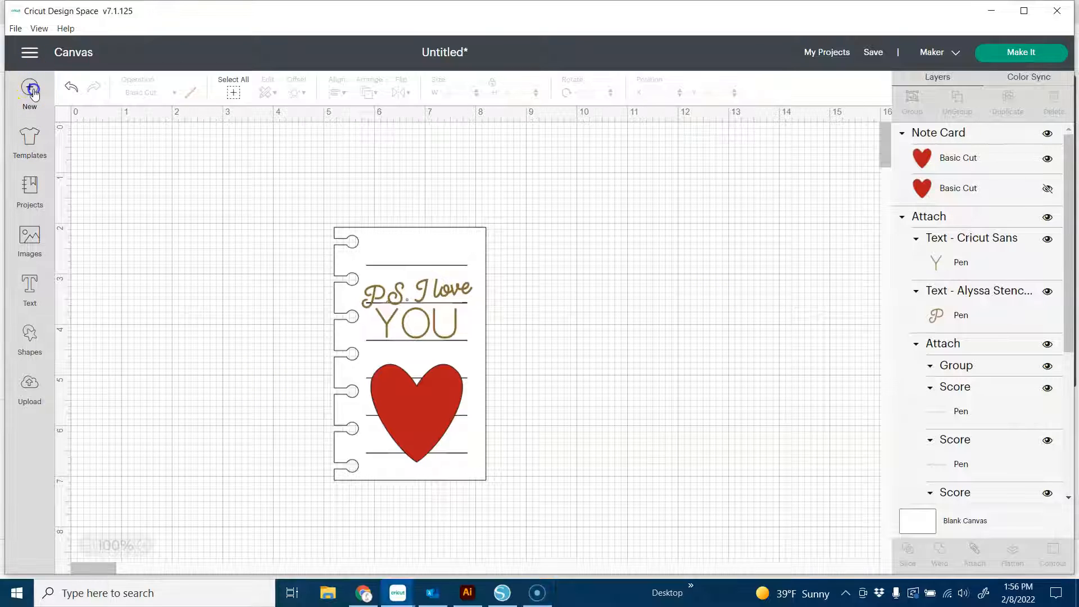
click(537, 74)
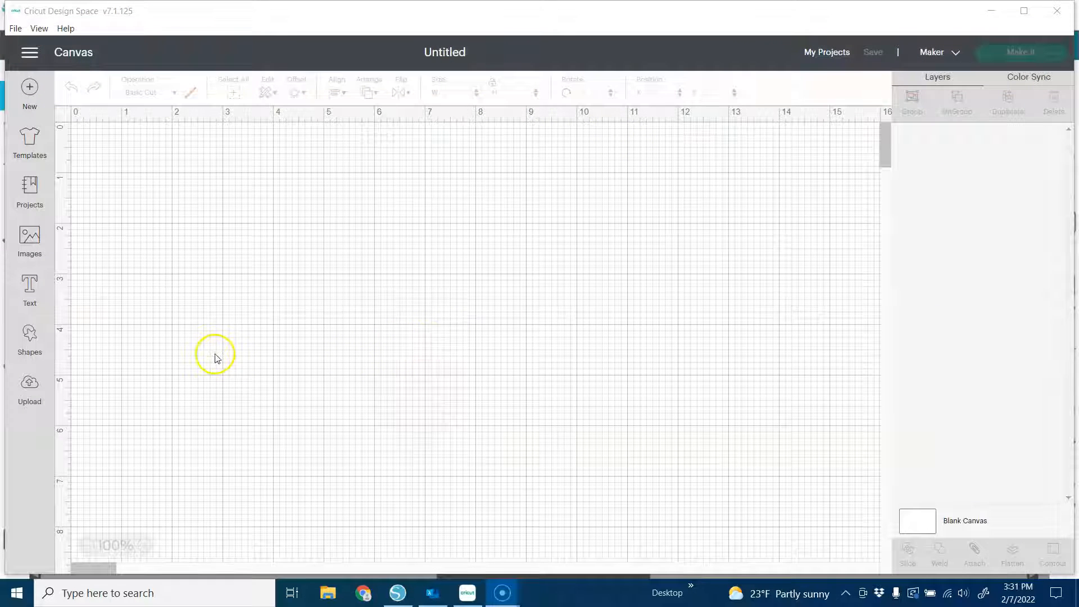
click(32, 337)
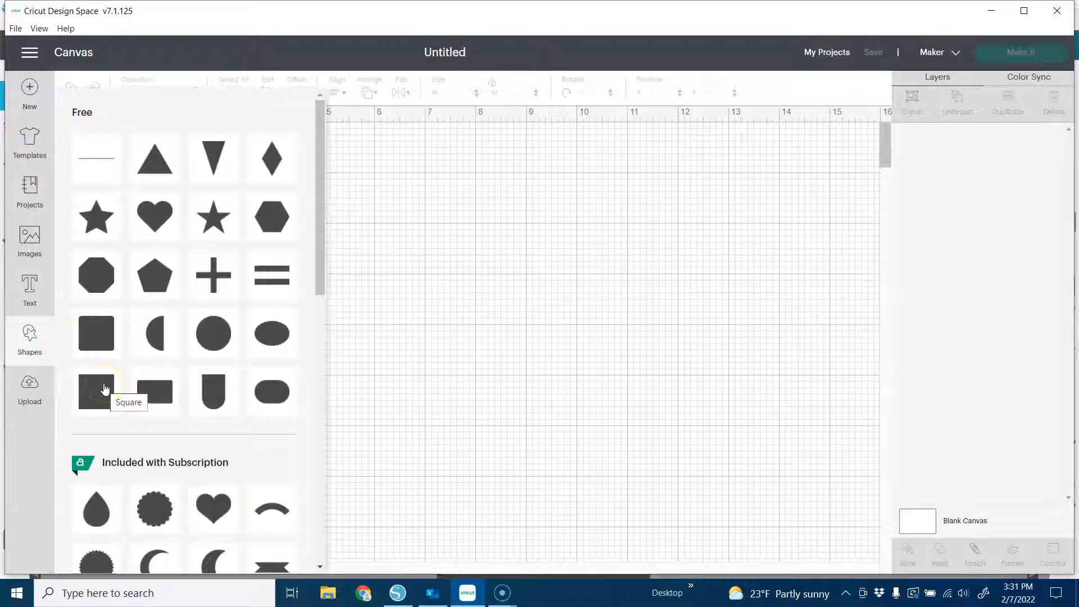
click(104, 388)
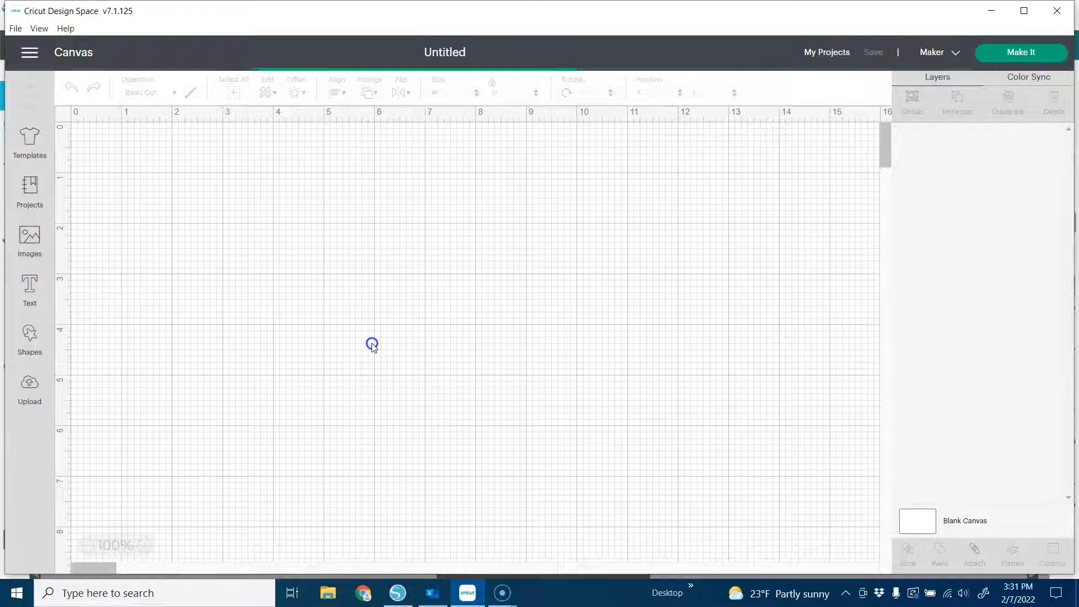
drag(180, 209, 504, 309)
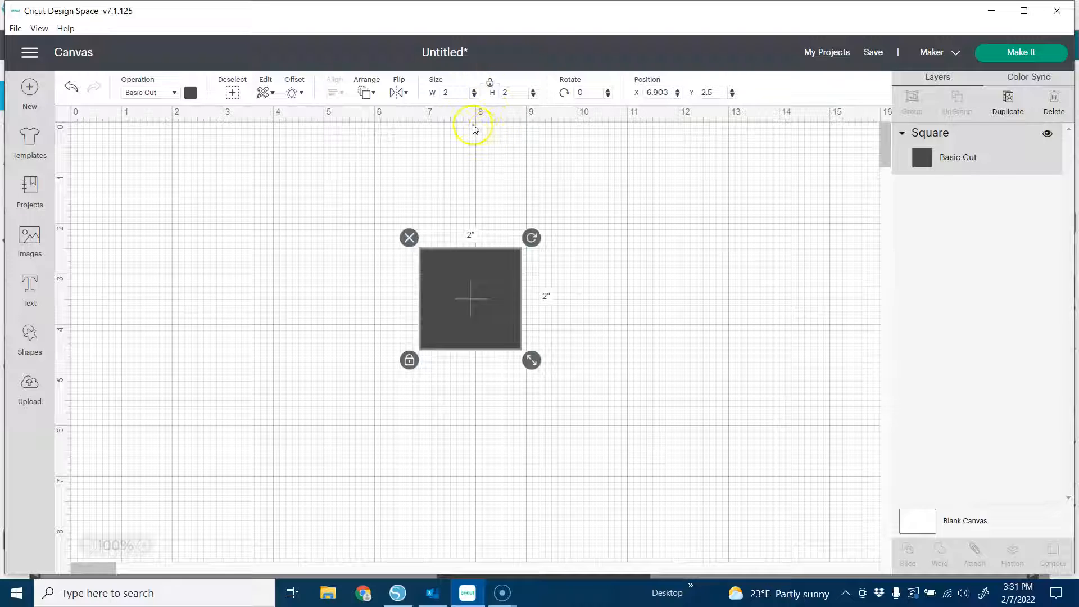
Resize the square to 3 inches wide by 5 inches high with its proportions unlocked, and lock them again.
click(491, 85)
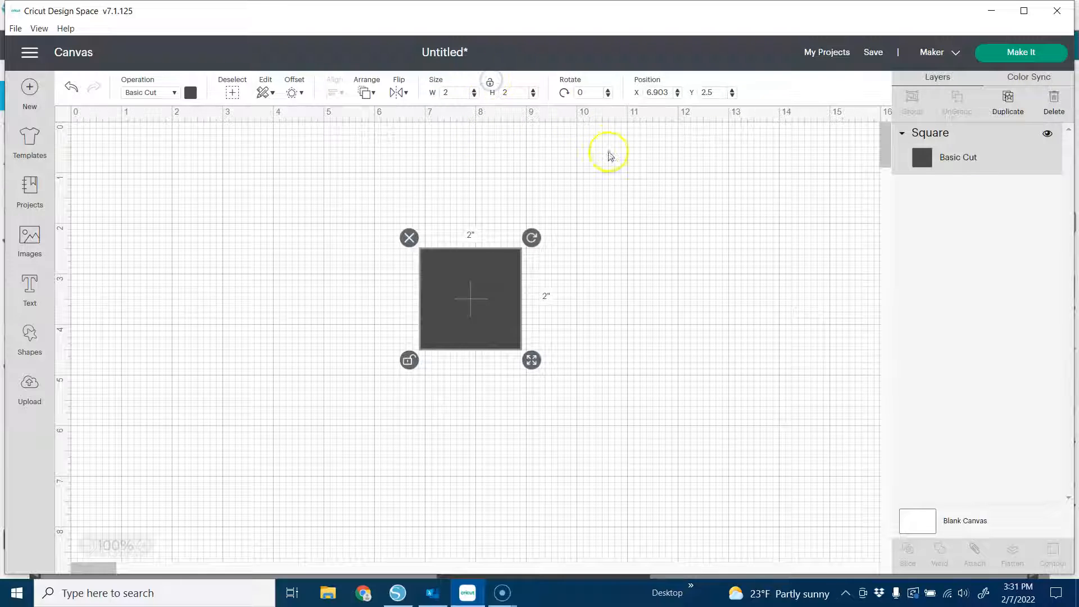
drag(457, 90, 438, 93)
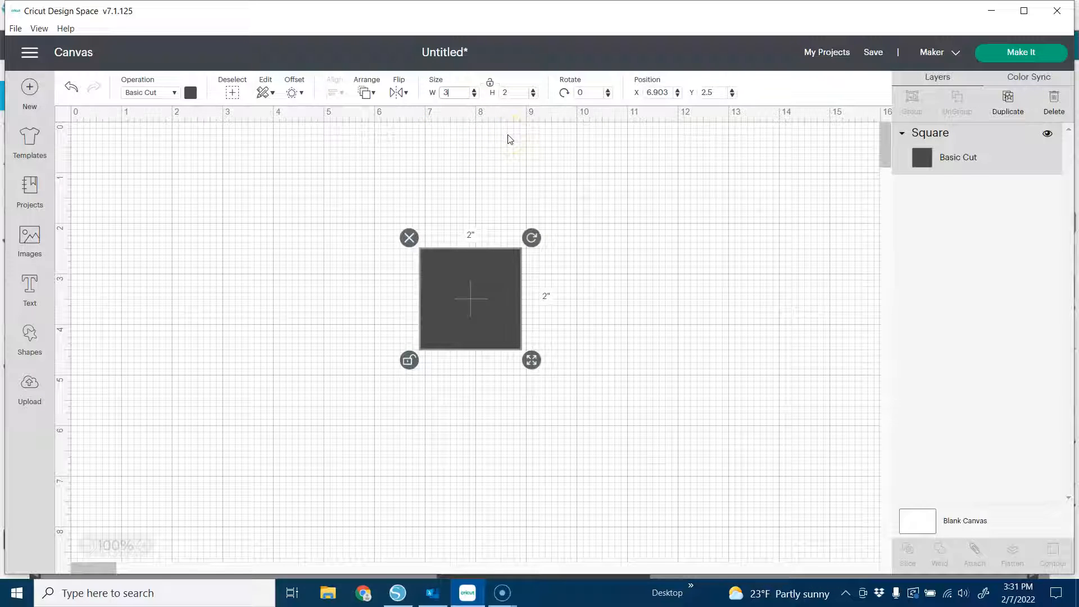
text(3)
click(505, 92)
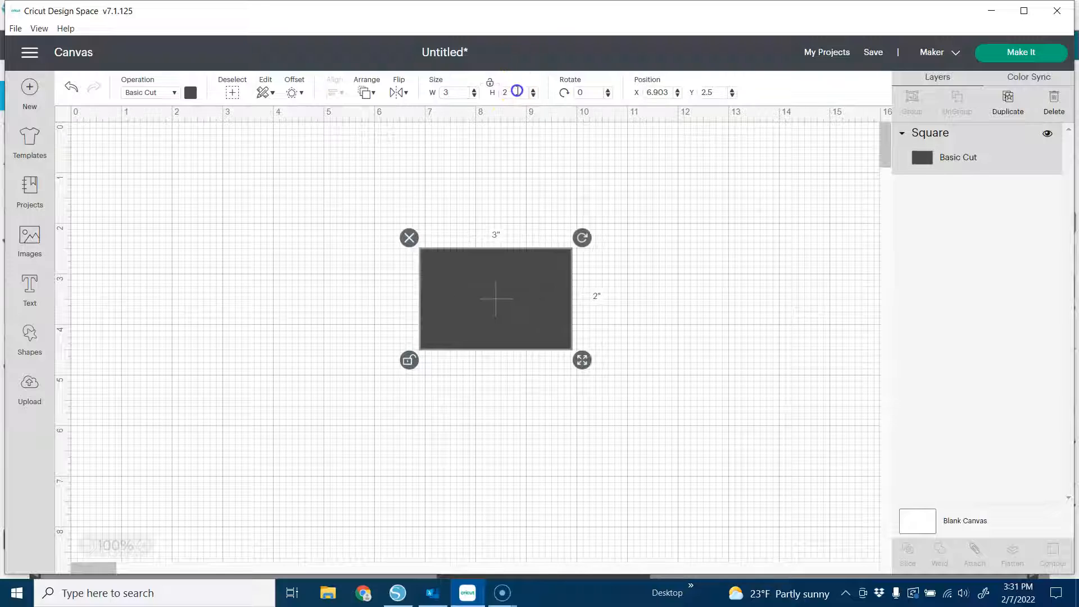
drag(503, 93, 497, 92)
key(Return)
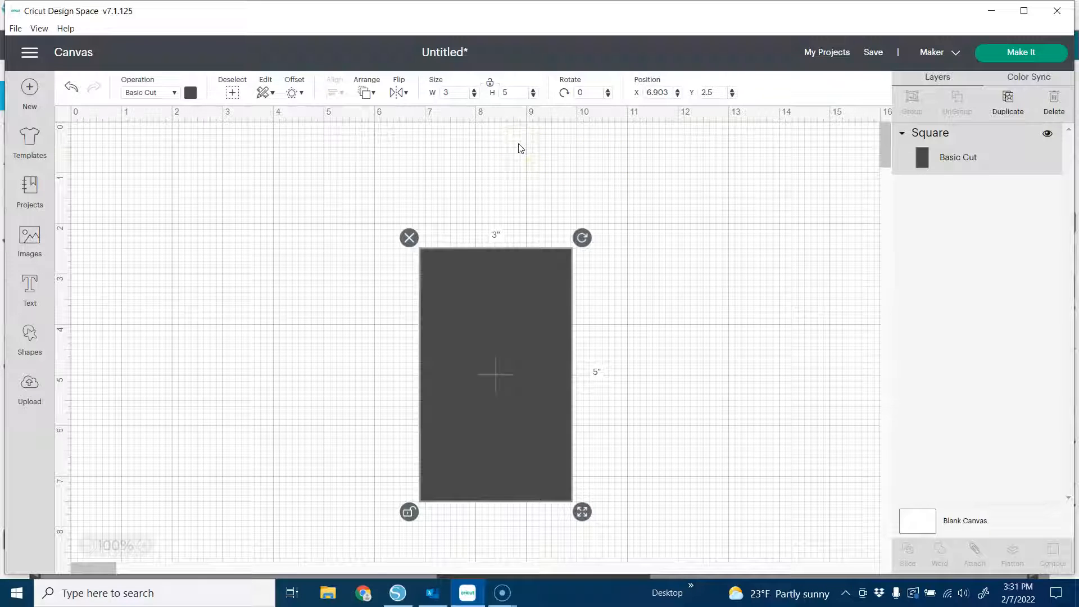
click(490, 83)
Color the 3 by 5 inch rectangle white.
click(192, 93)
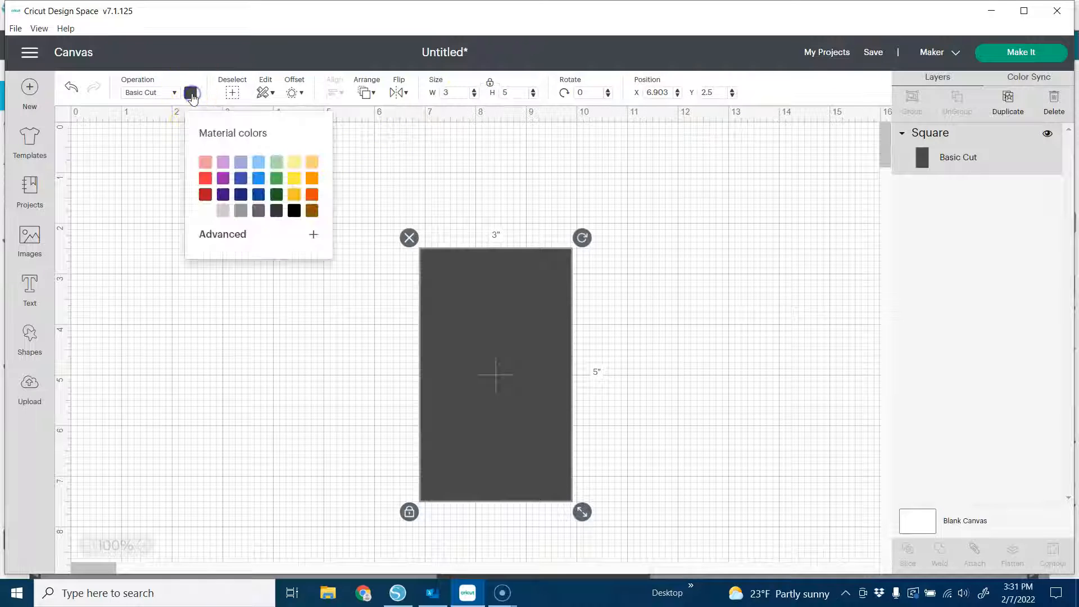
click(206, 212)
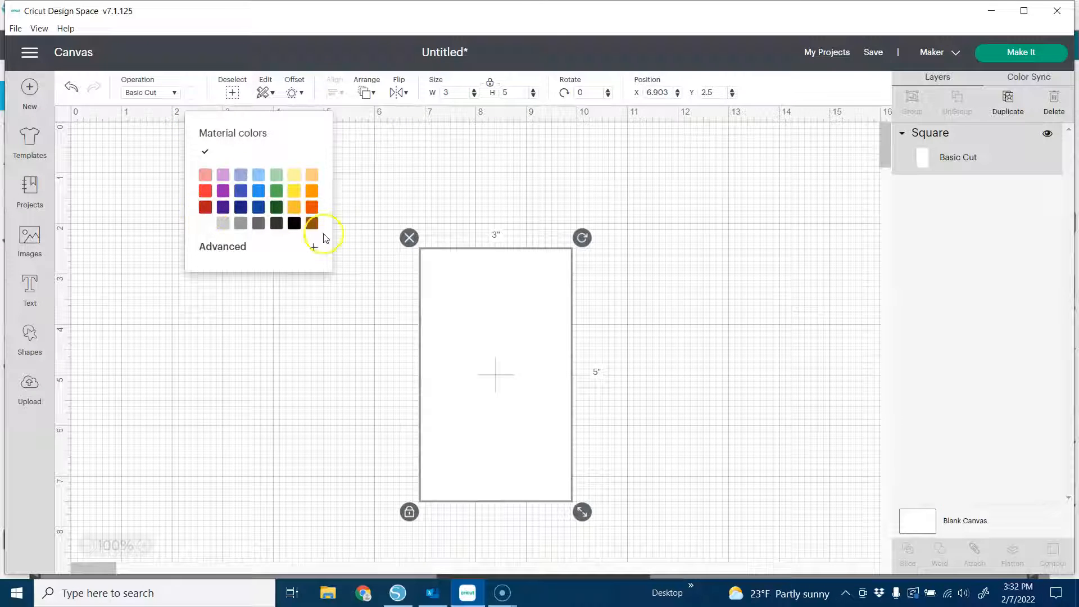
click(586, 225)
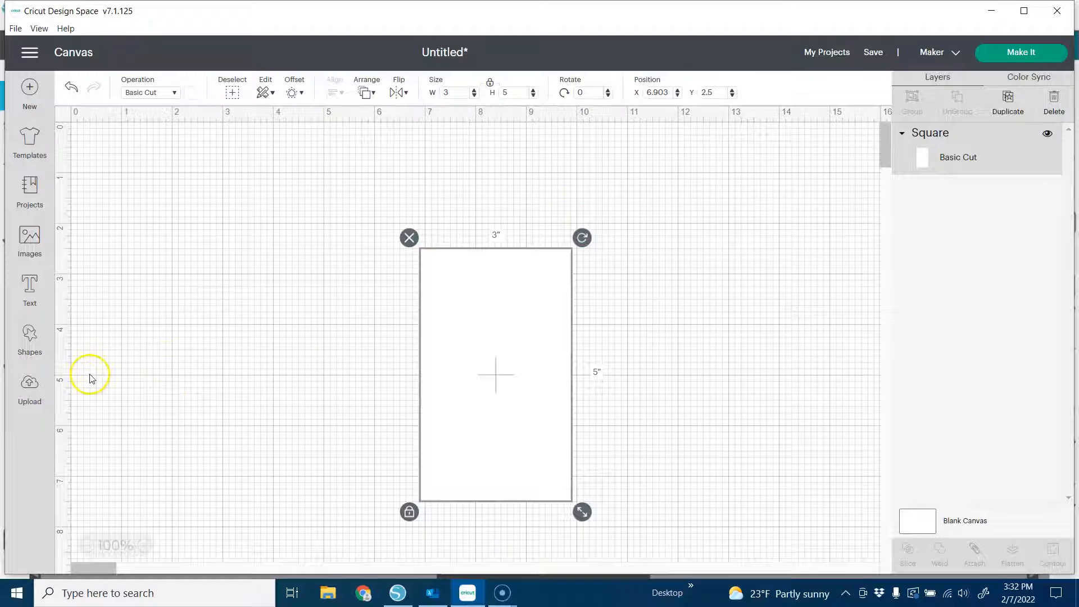
Insert a second square and a circle, and move them apart in the empty area beside the card.
click(29, 334)
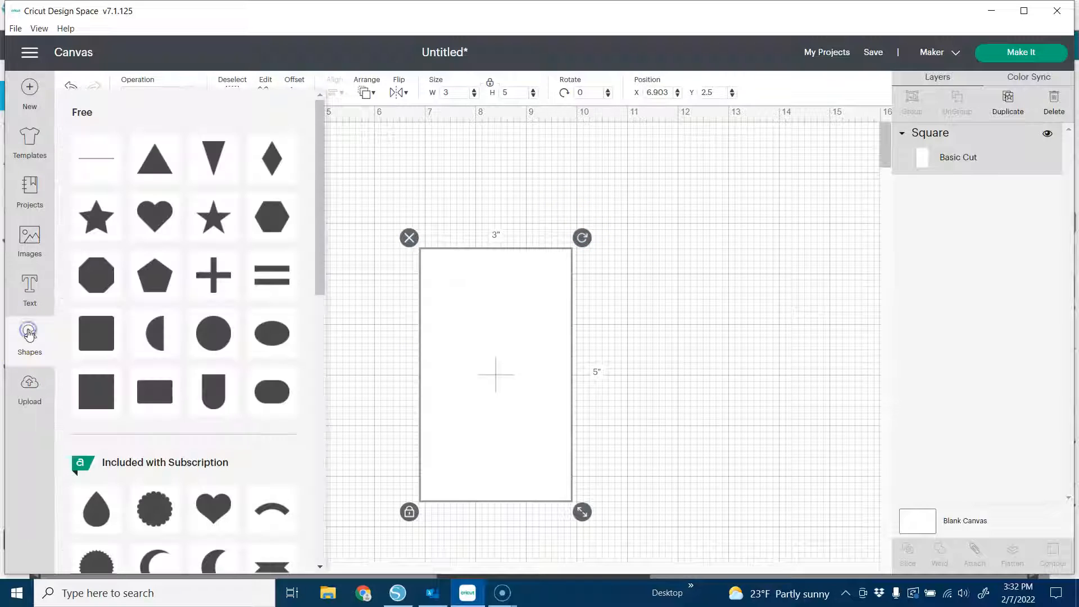
click(101, 393)
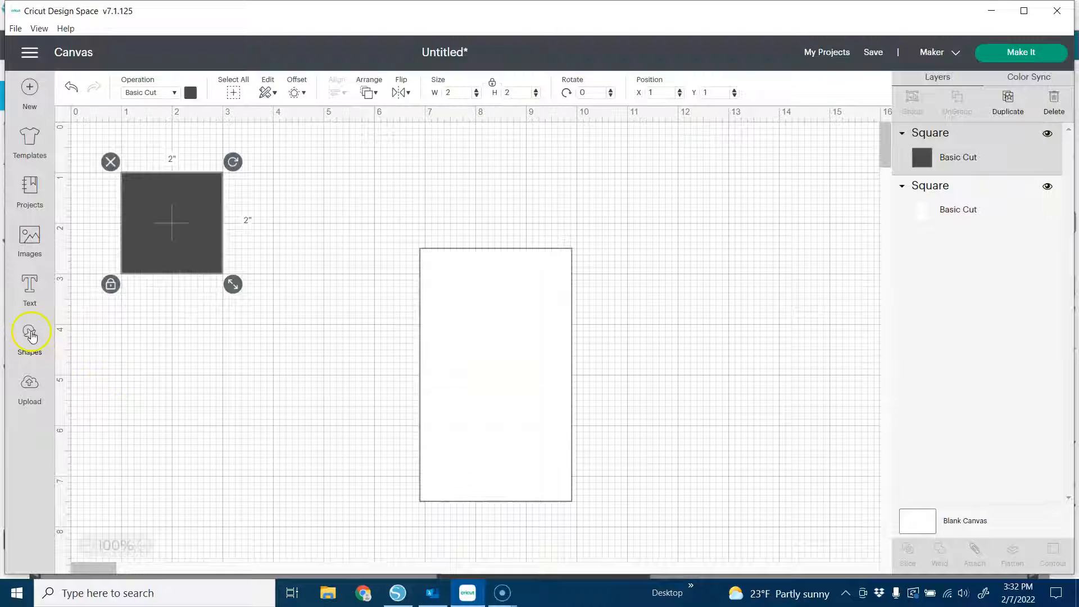
click(29, 334)
click(211, 336)
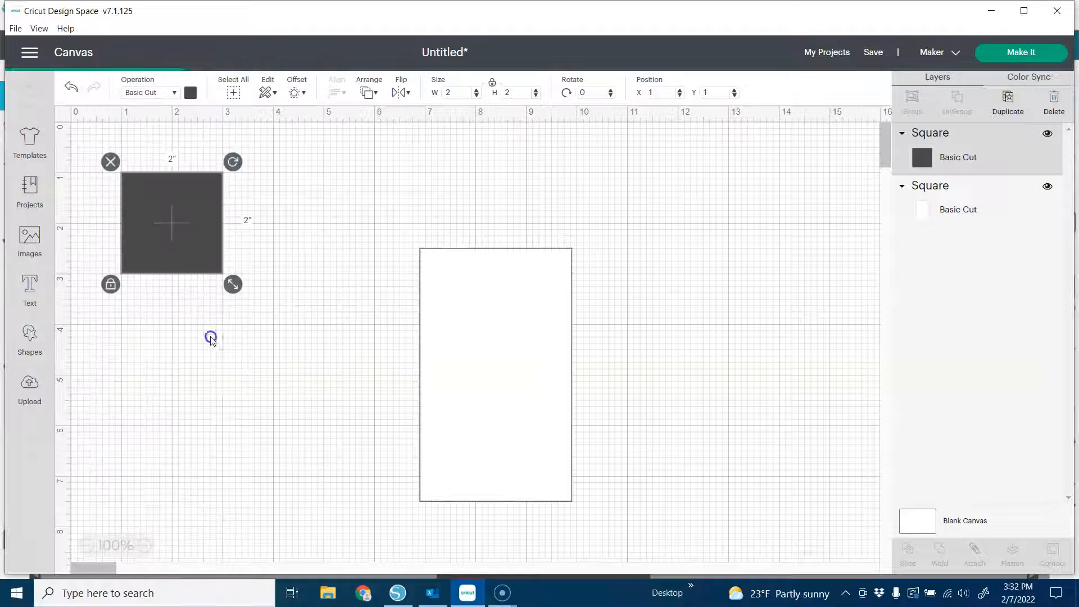
drag(235, 260, 360, 239)
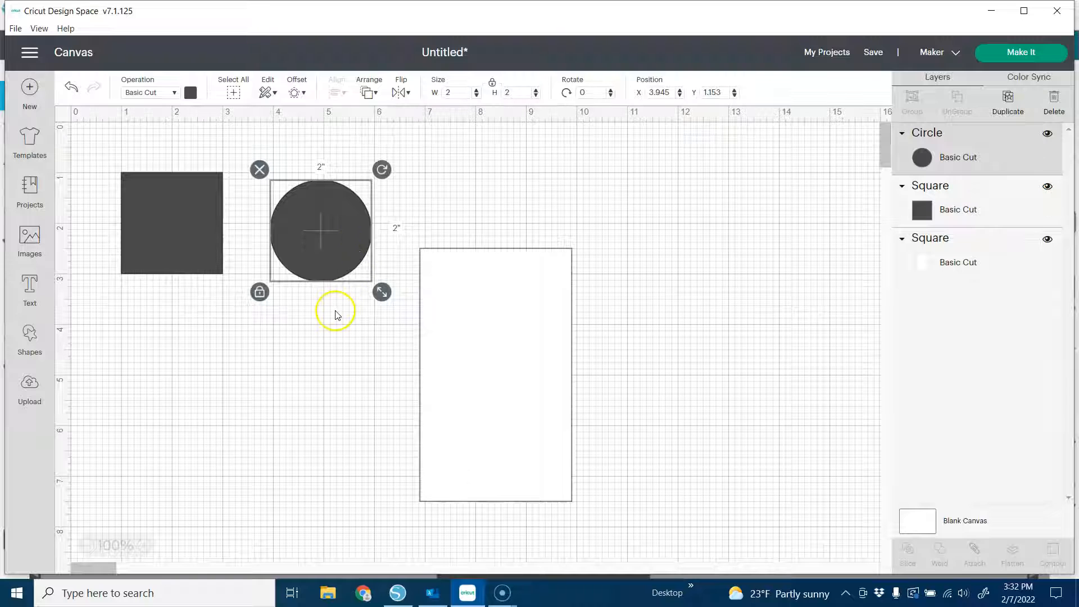
click(186, 237)
drag(186, 237, 270, 398)
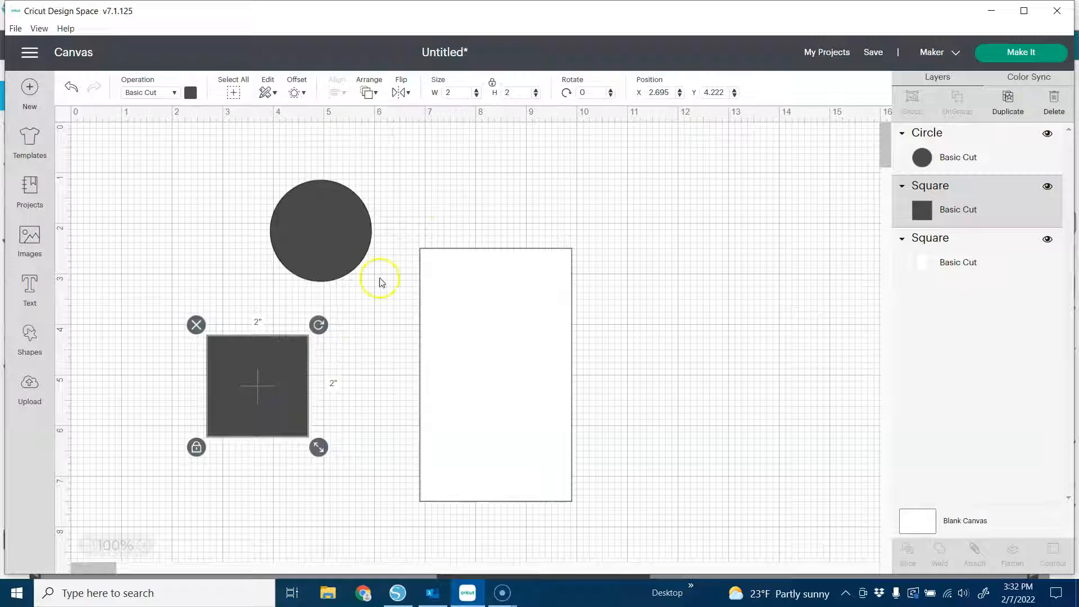
Set the dark square's height to 0.125 inch with its proportions unlocked, and lock them again.
click(493, 86)
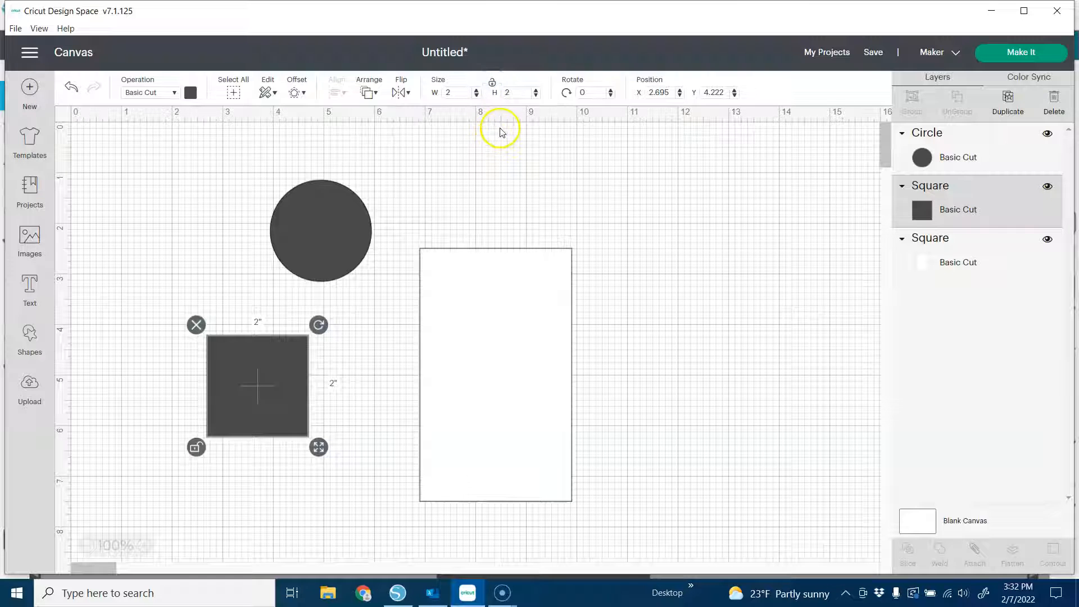
click(519, 92)
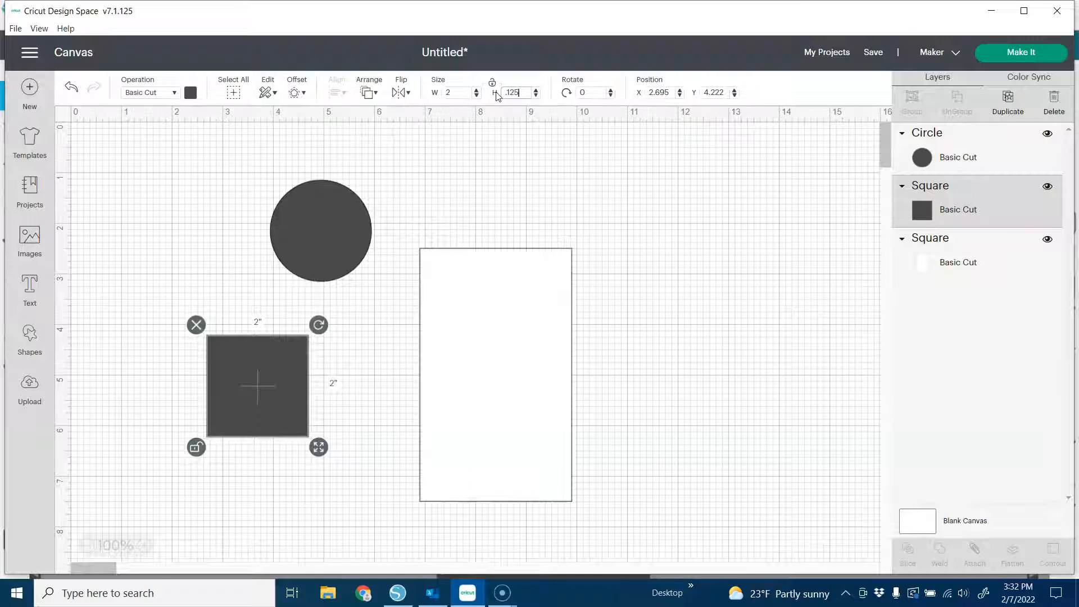
key(Return)
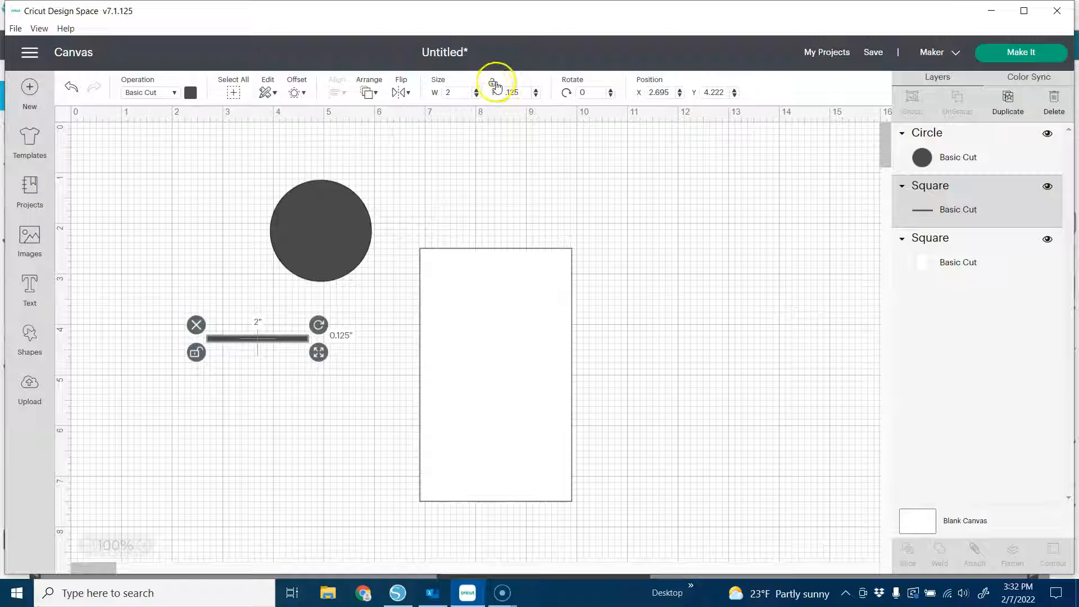
click(492, 83)
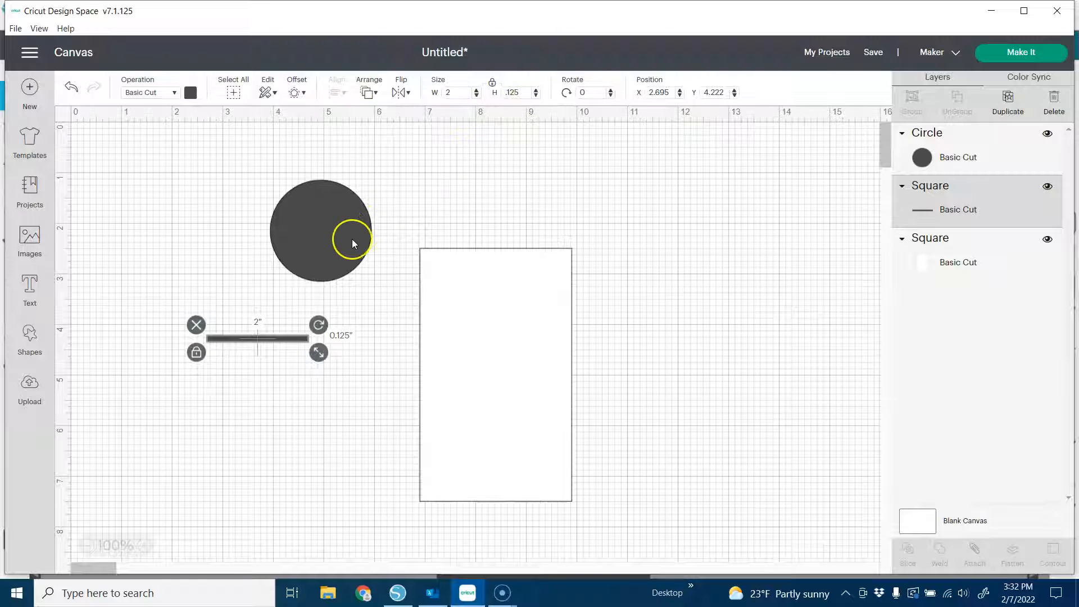
Scale the circle proportionally to a width of 0.25 inch.
click(345, 221)
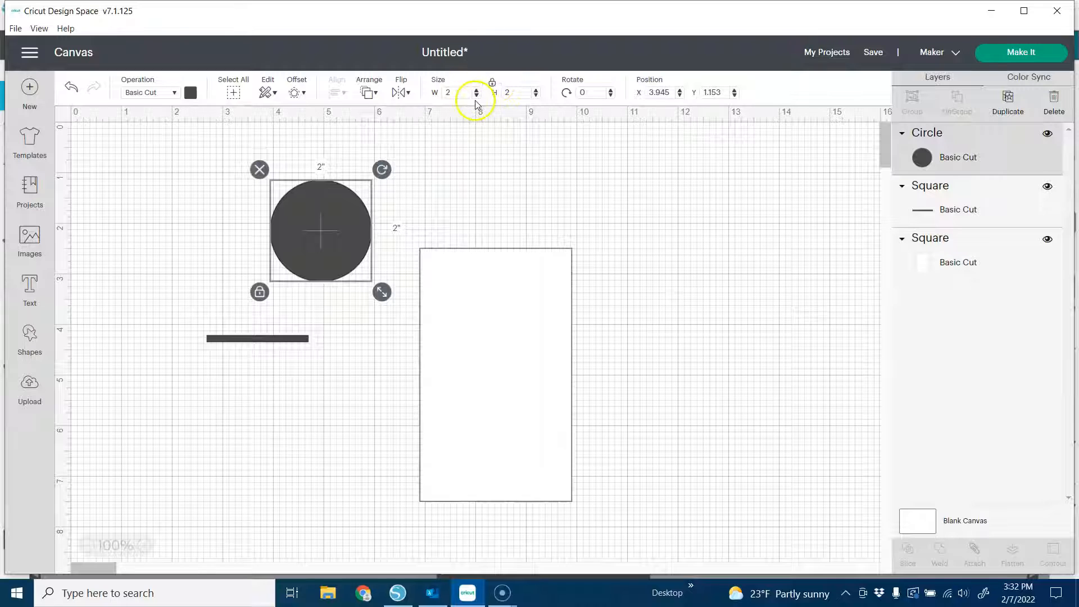
click(447, 91)
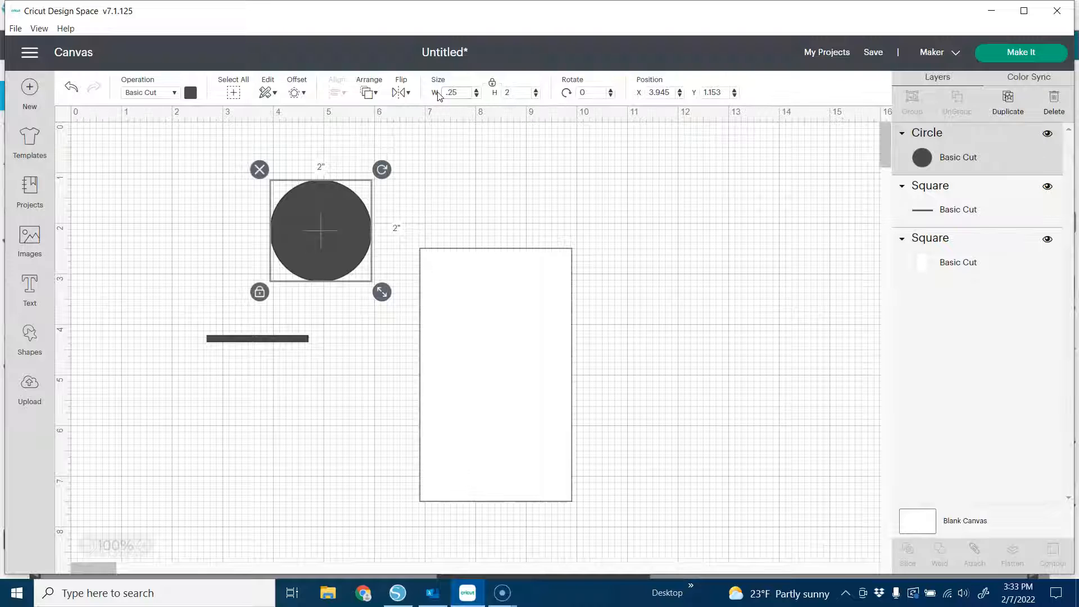
key(Return)
click(317, 230)
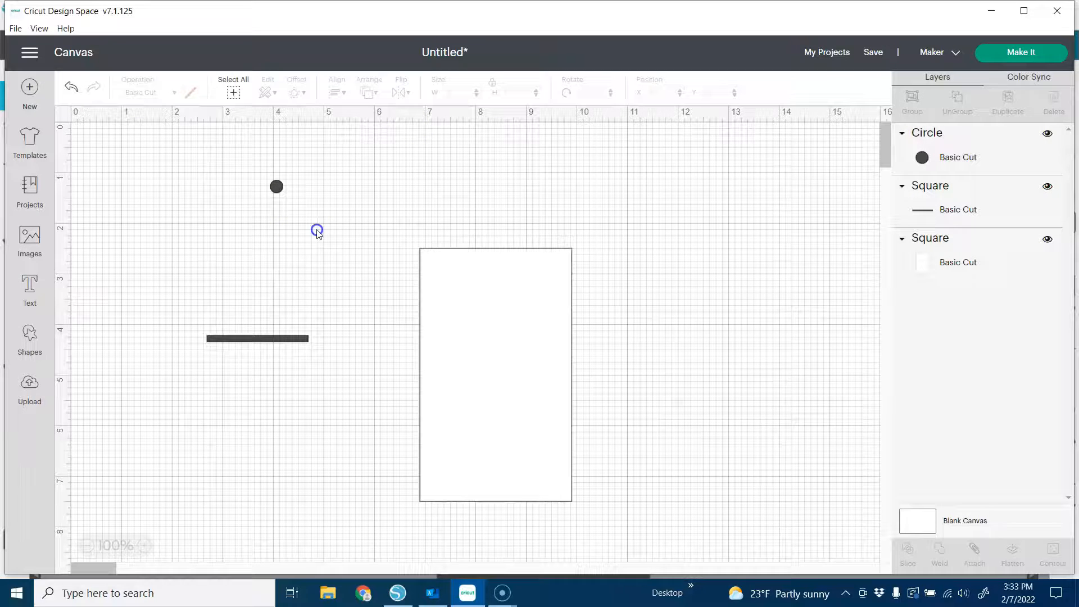
Move the small circle onto the right end of the thin bar, centered on its height.
drag(277, 189, 331, 342)
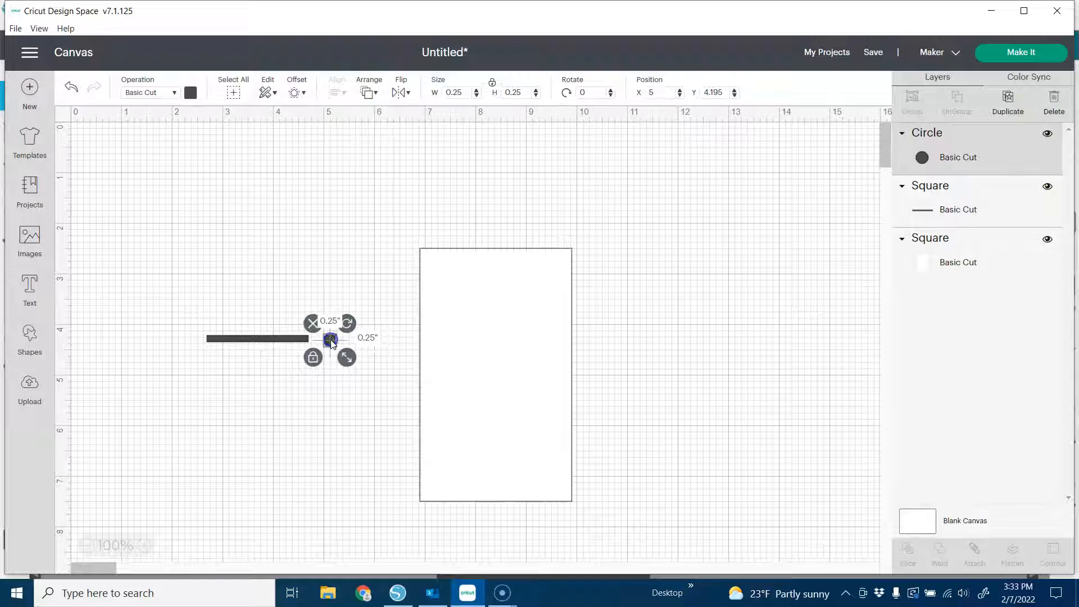
click(339, 375)
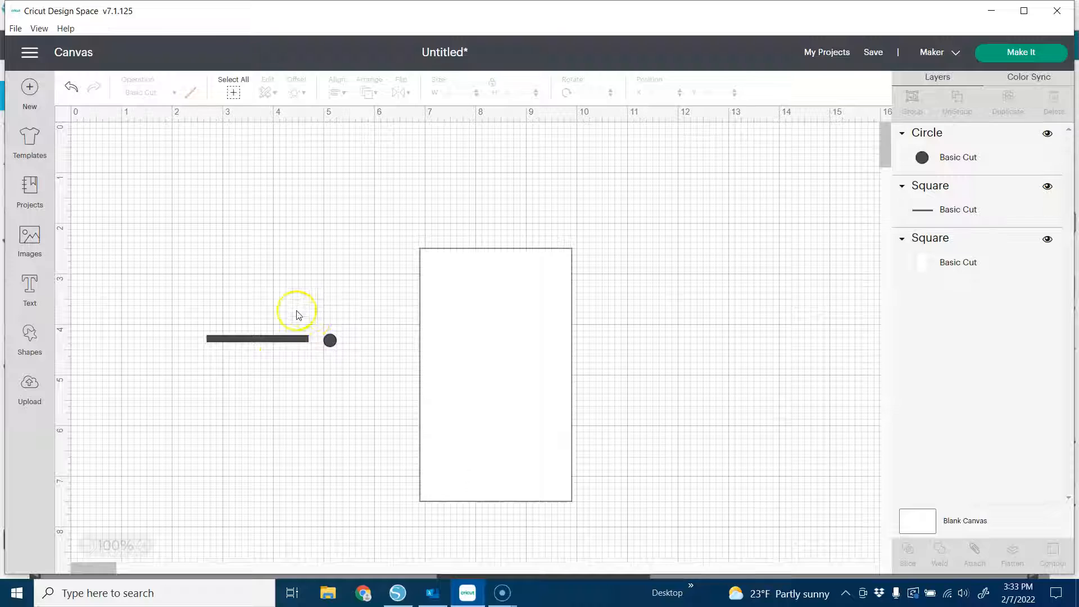
drag(330, 341, 310, 341)
click(359, 382)
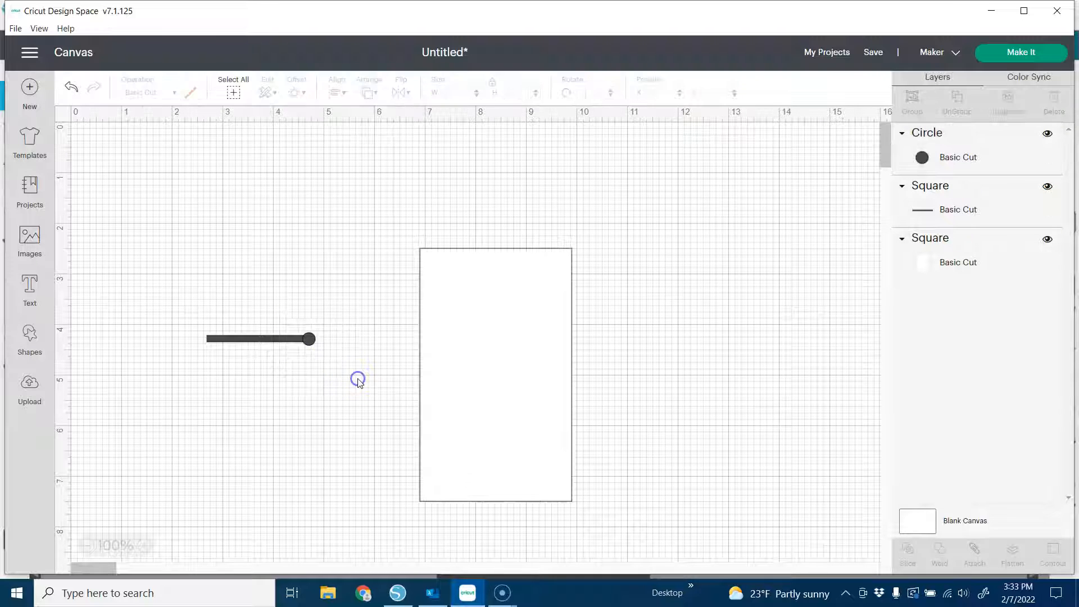
Center the thin bar and the small circle vertically on each other, and weld them into one shape.
drag(331, 291, 173, 370)
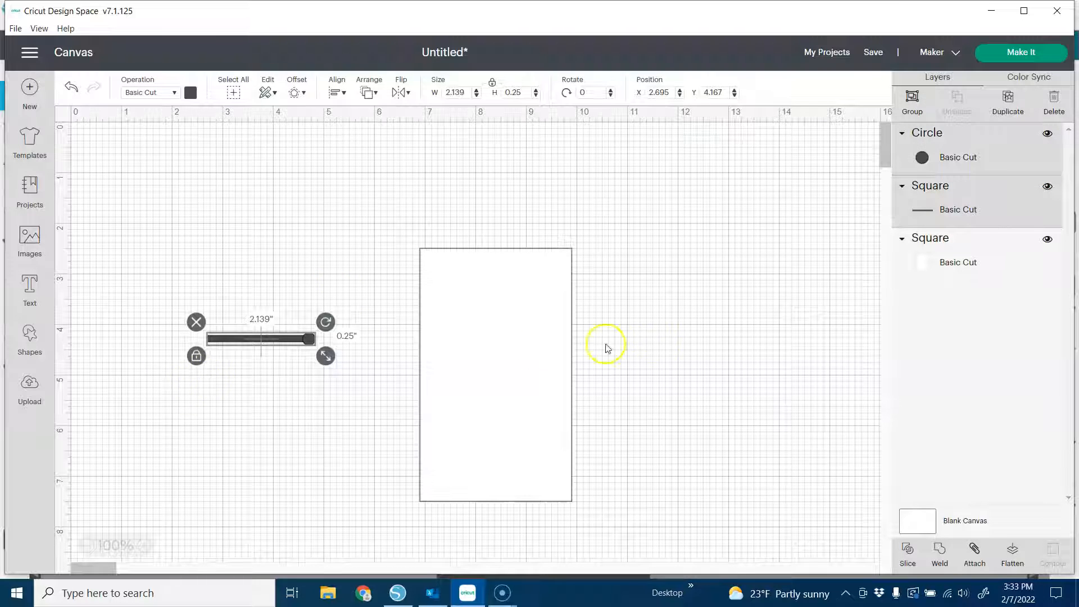
click(868, 254)
click(1004, 152)
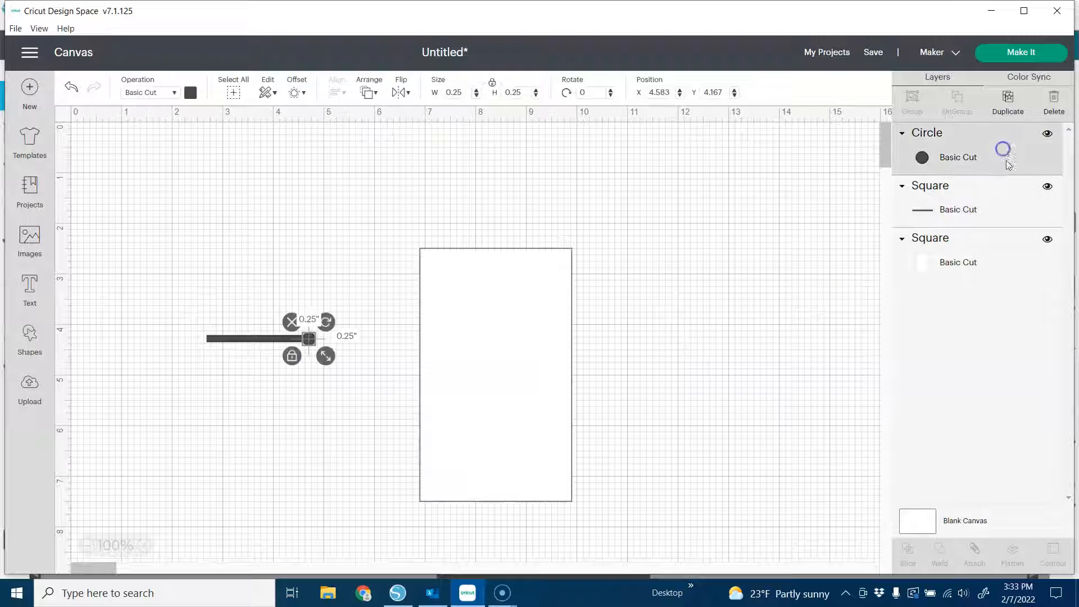
shift+click(1000, 210)
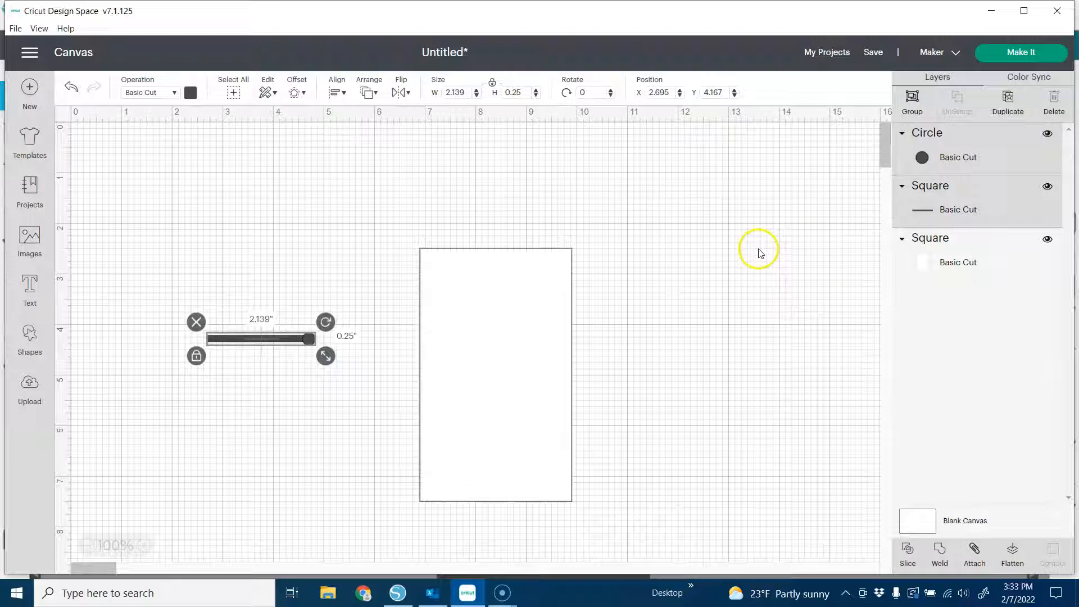
click(341, 93)
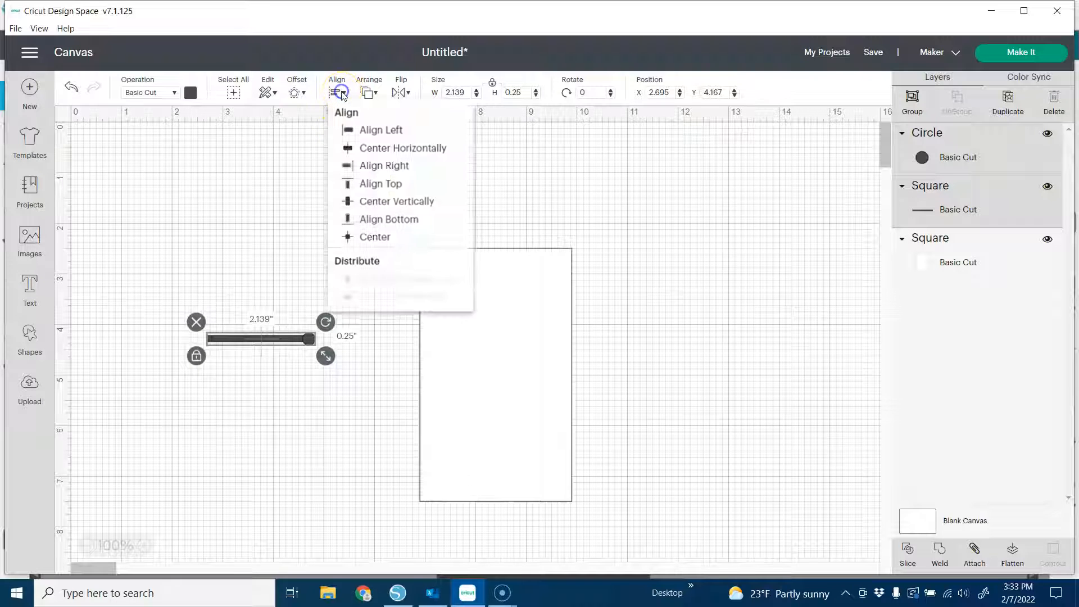
click(418, 204)
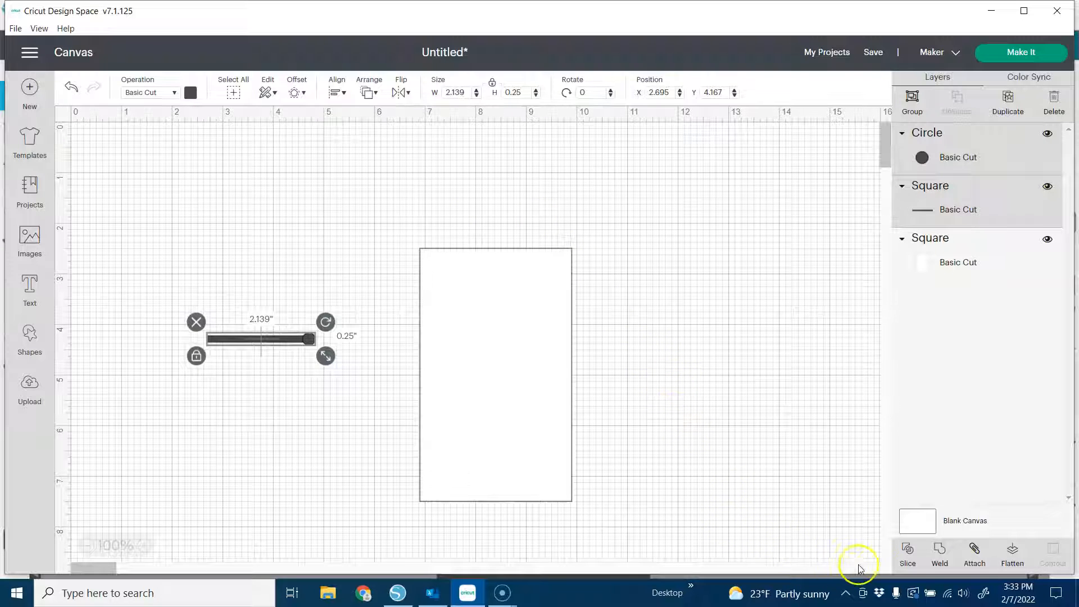
click(941, 554)
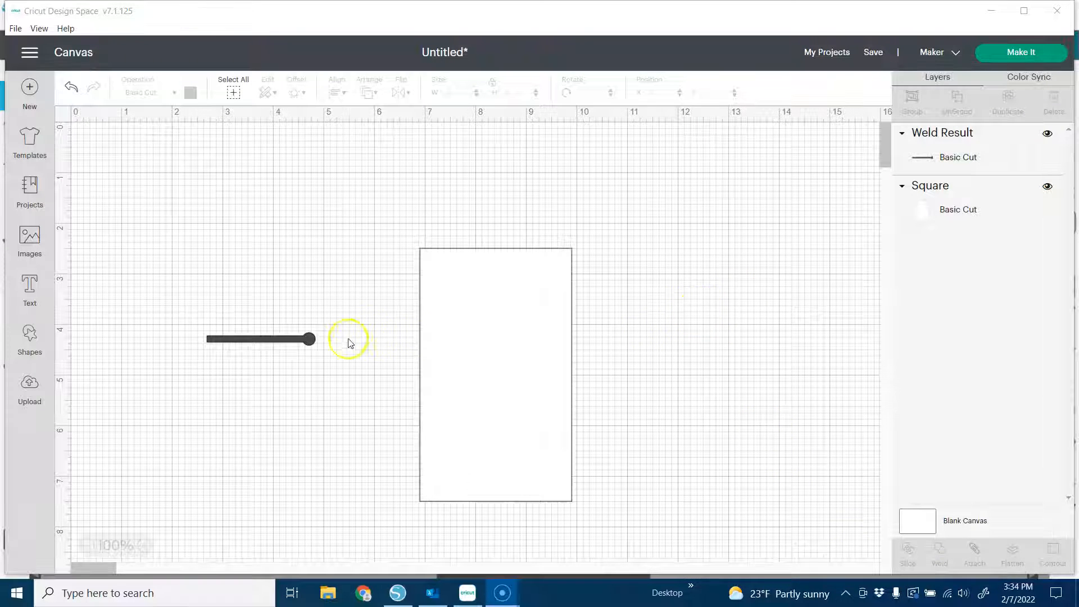
Place the welded shape across the upper end of the card's left edge, and make six duplicates with the last one near the card's lower end.
drag(314, 340, 442, 265)
click(663, 296)
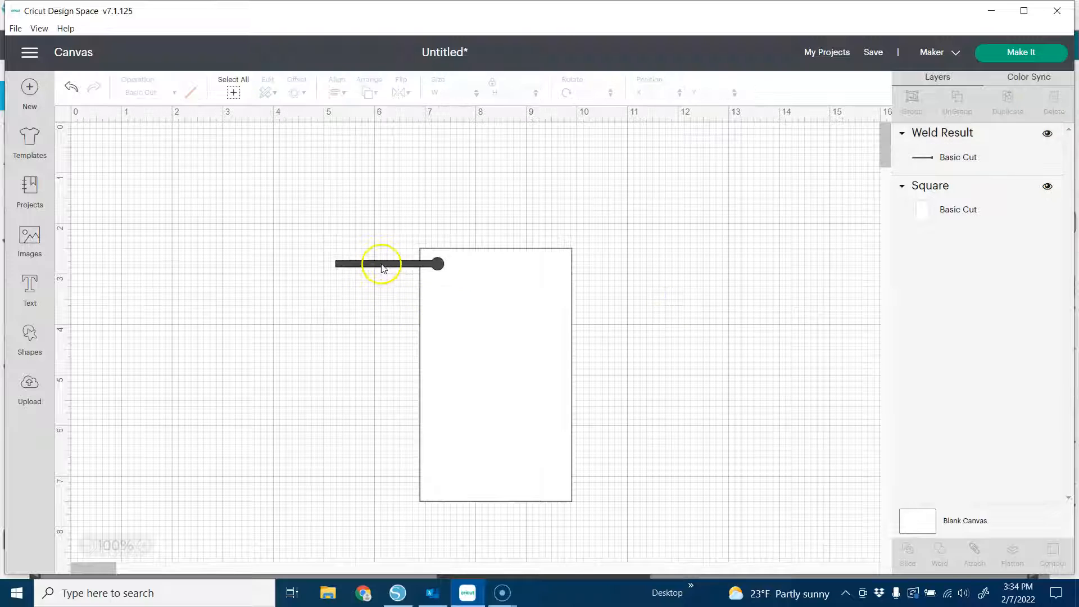
click(438, 274)
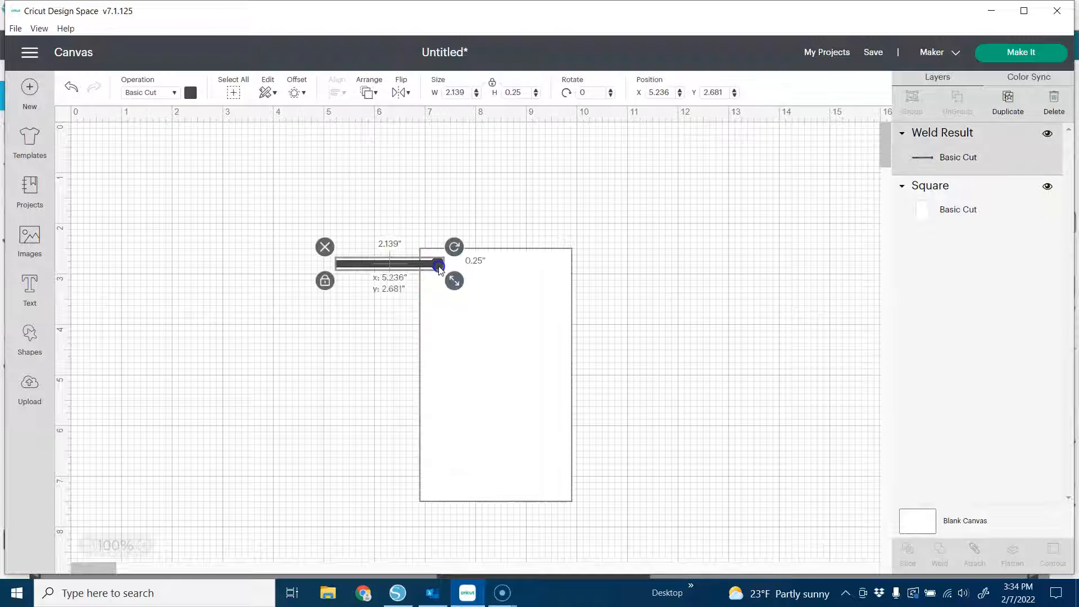
click(1009, 99)
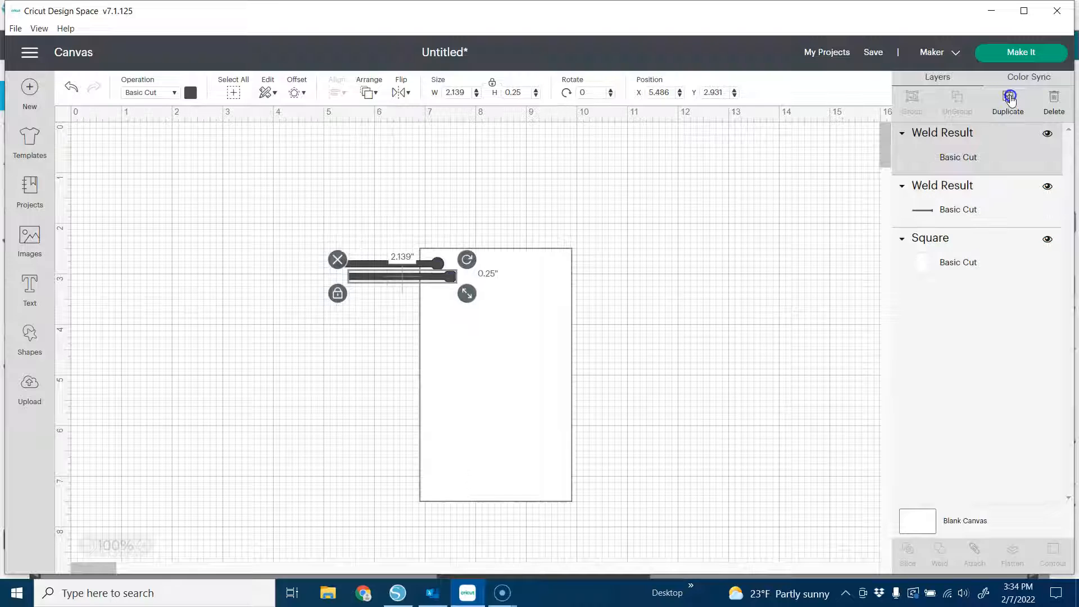
click(1008, 98)
click(1009, 99)
click(1009, 99)
click(1009, 99)
click(1009, 99)
drag(511, 339, 449, 489)
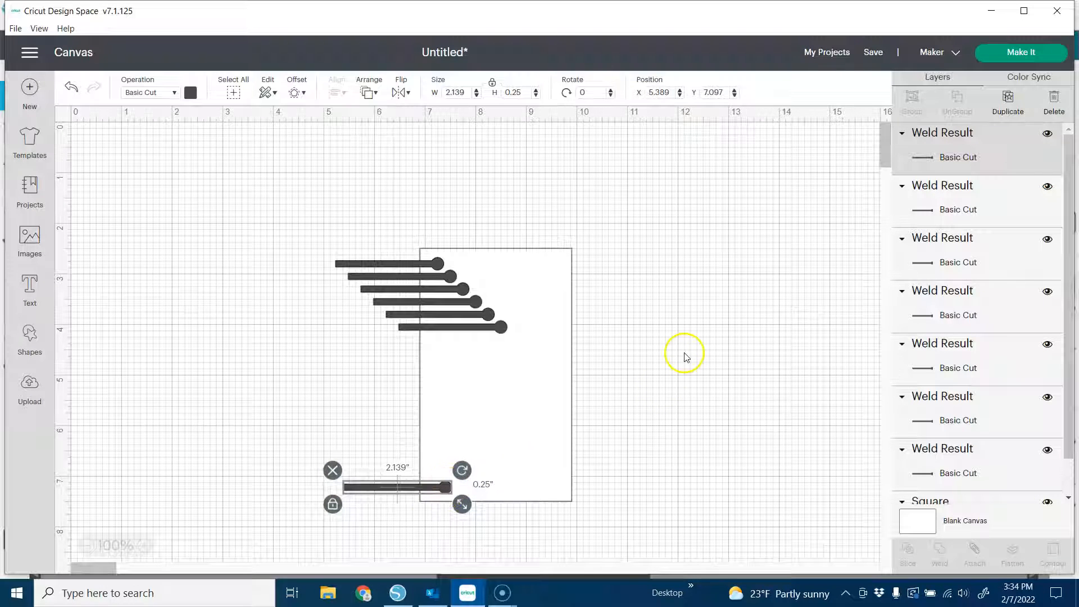
Center all seven welded shapes horizontally and distribute them evenly in the vertical direction.
click(981, 201)
shift+click(987, 204)
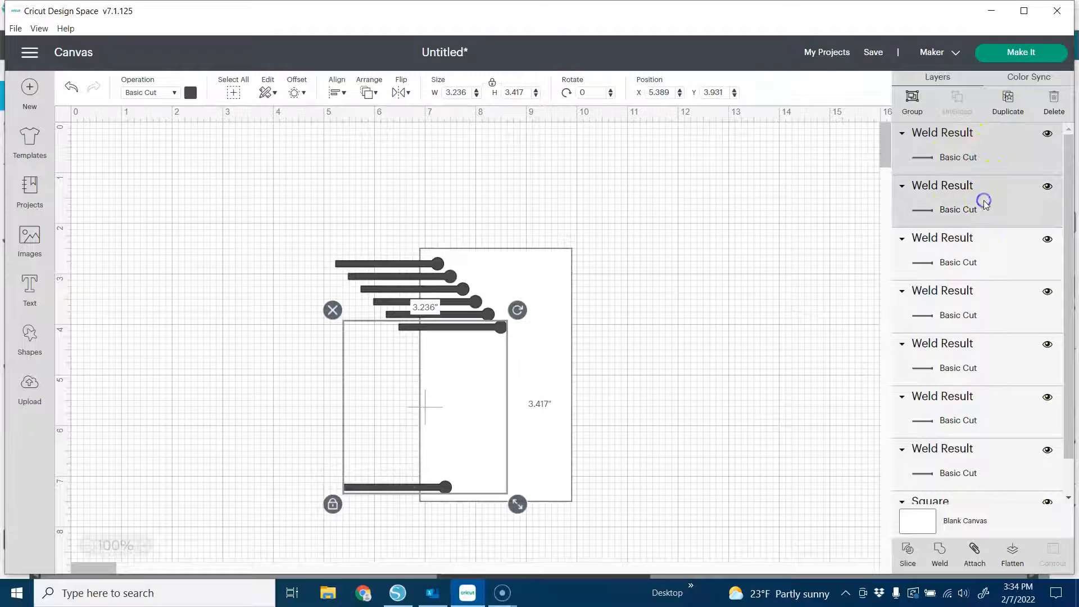
shift+click(996, 254)
shift+click(988, 309)
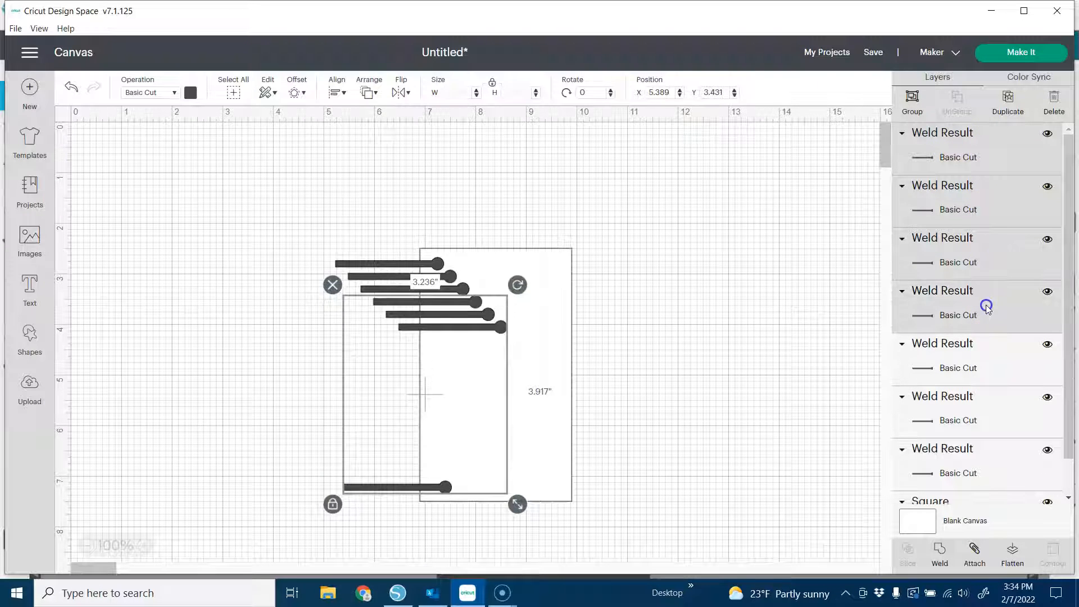
shift+click(982, 353)
shift+click(982, 414)
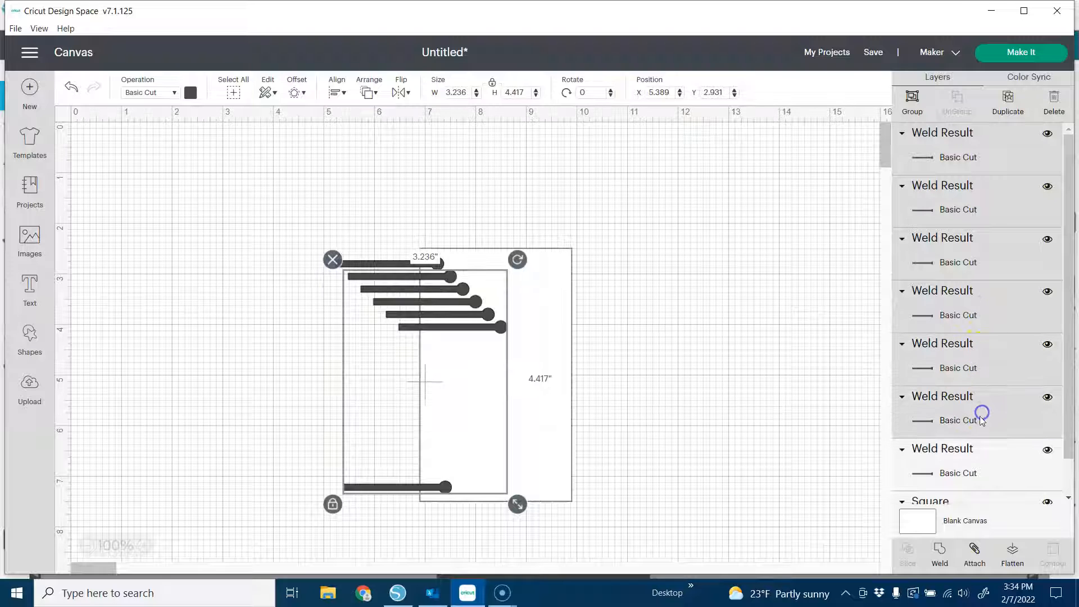
shift+click(979, 469)
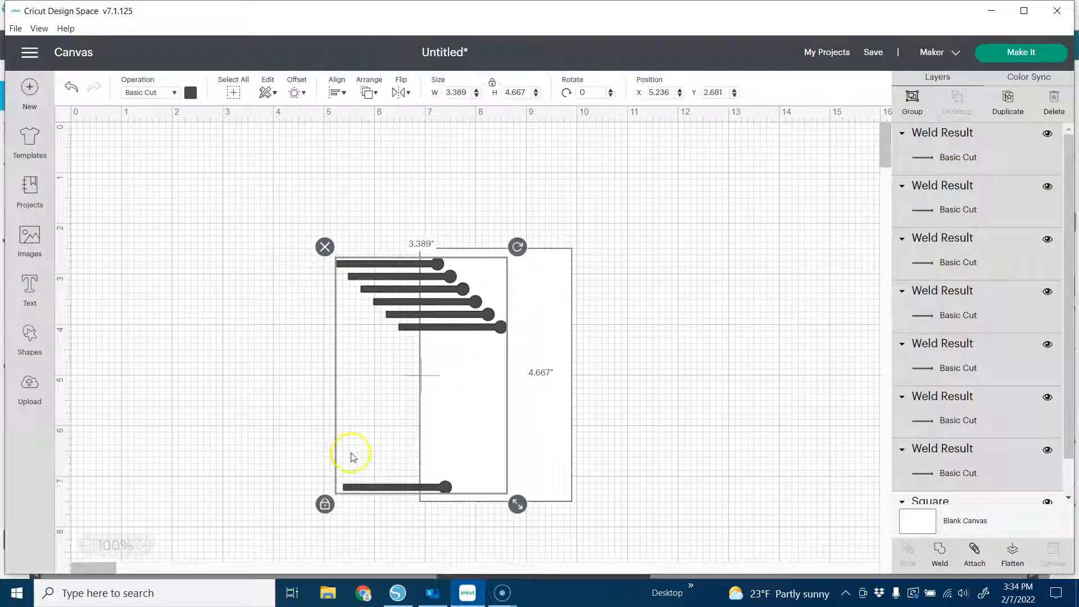
click(337, 95)
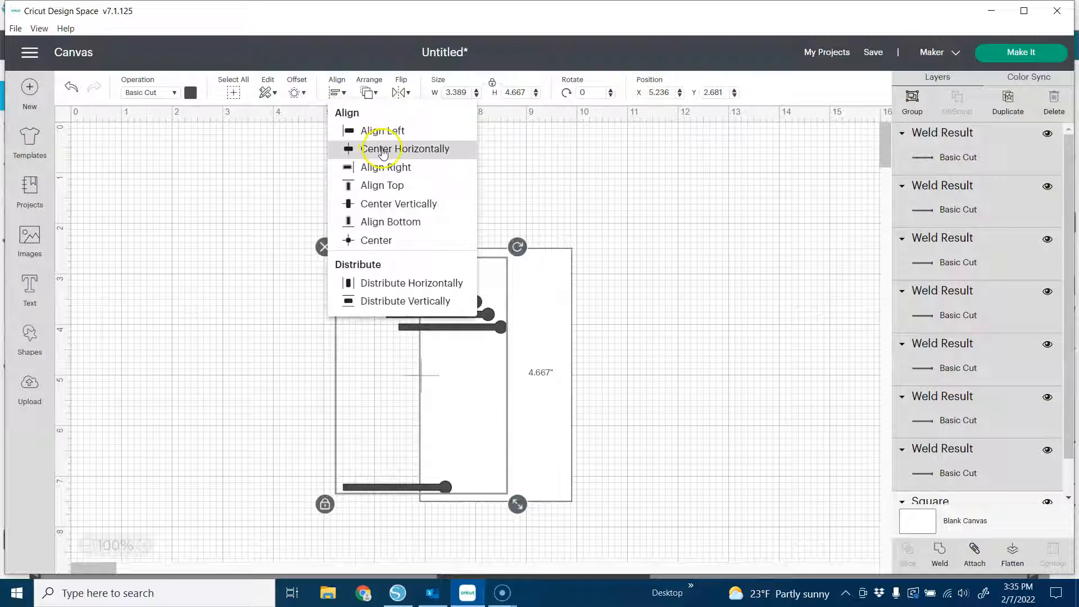
click(388, 152)
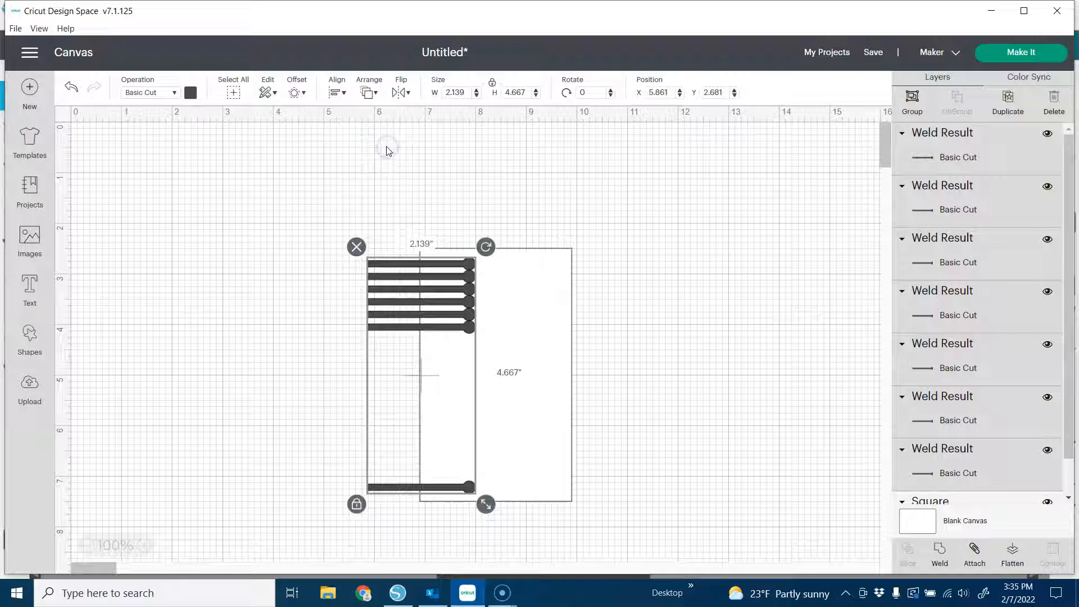
click(337, 92)
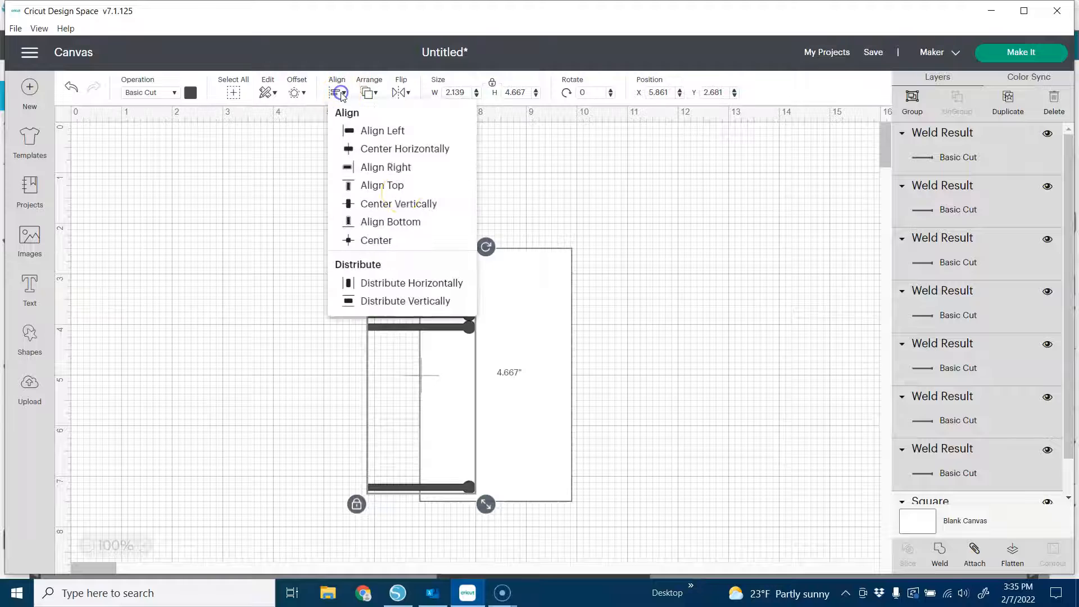
click(425, 301)
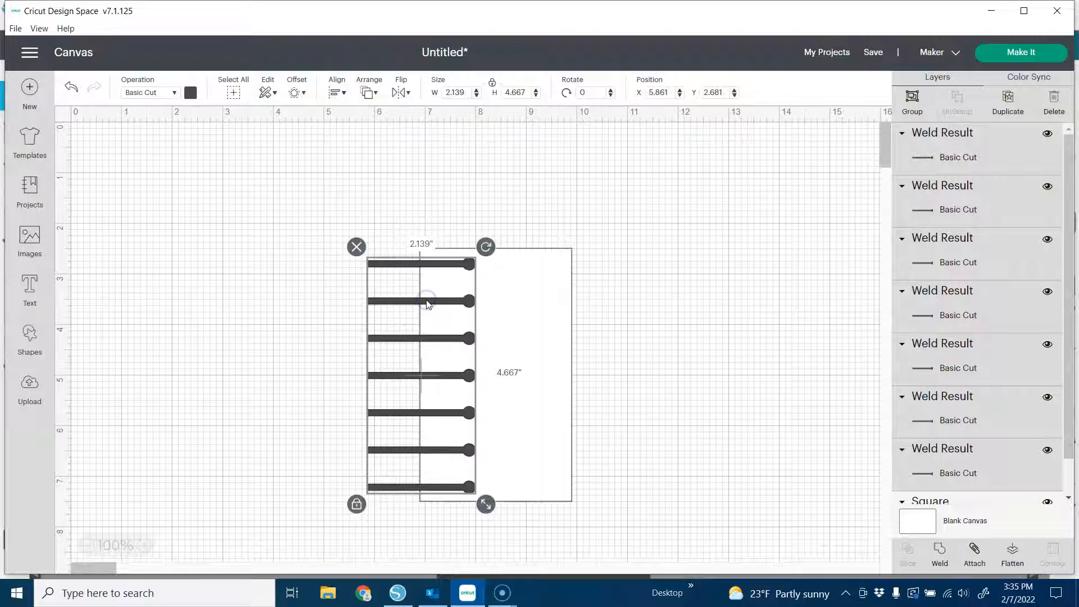
Group the seven welded shapes and shift the group left to X 5.161 so their circles sit just inside the card's left edge.
click(913, 100)
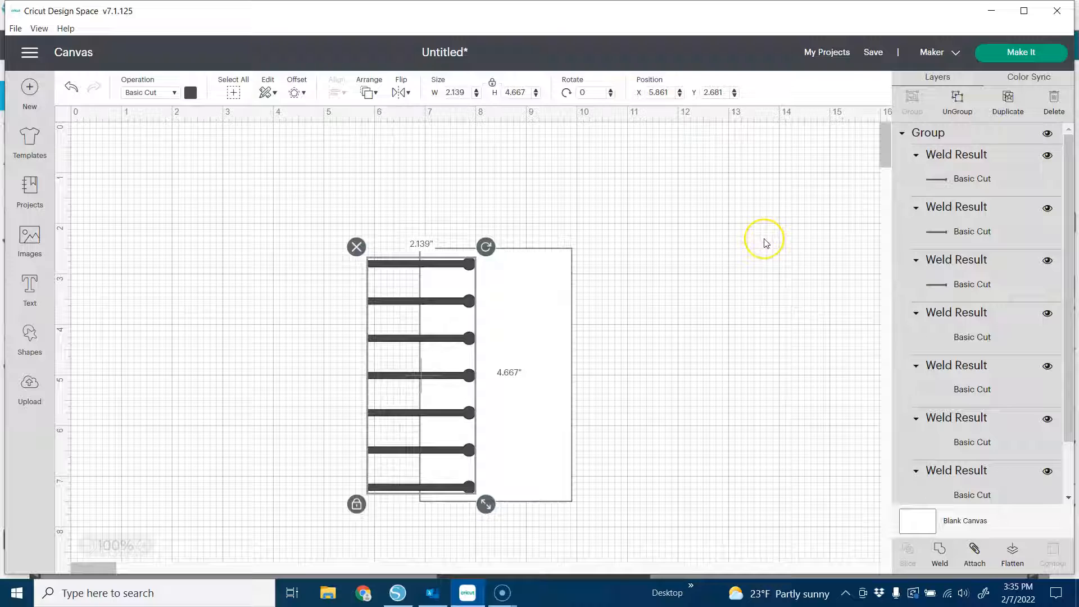
click(748, 262)
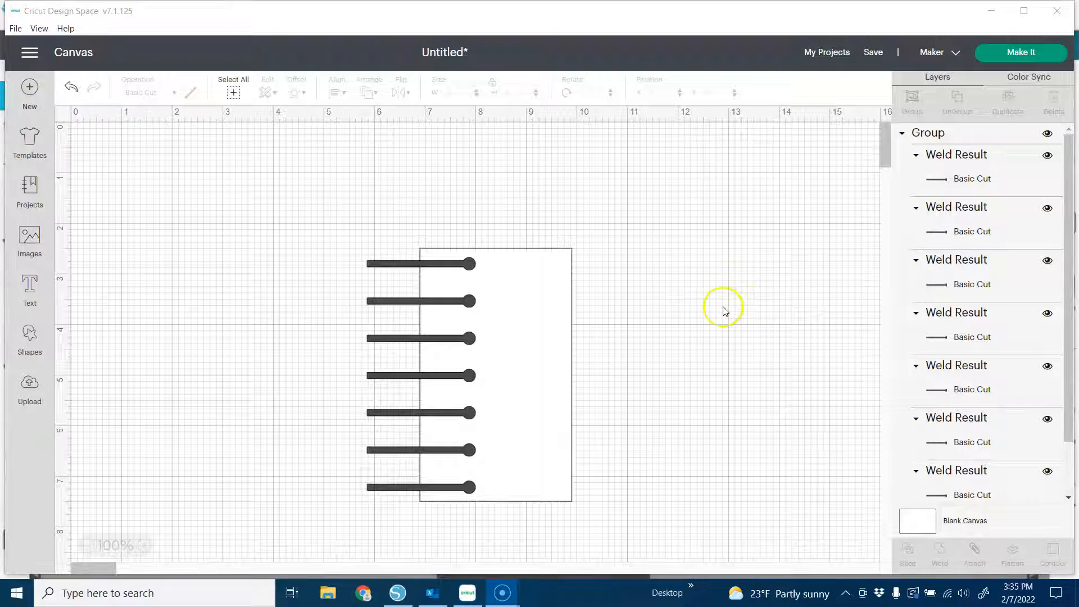
click(456, 379)
key(Left)
key(Left)
key(Left)
key(Left)
key(Left)
key(Left)
key(Left)
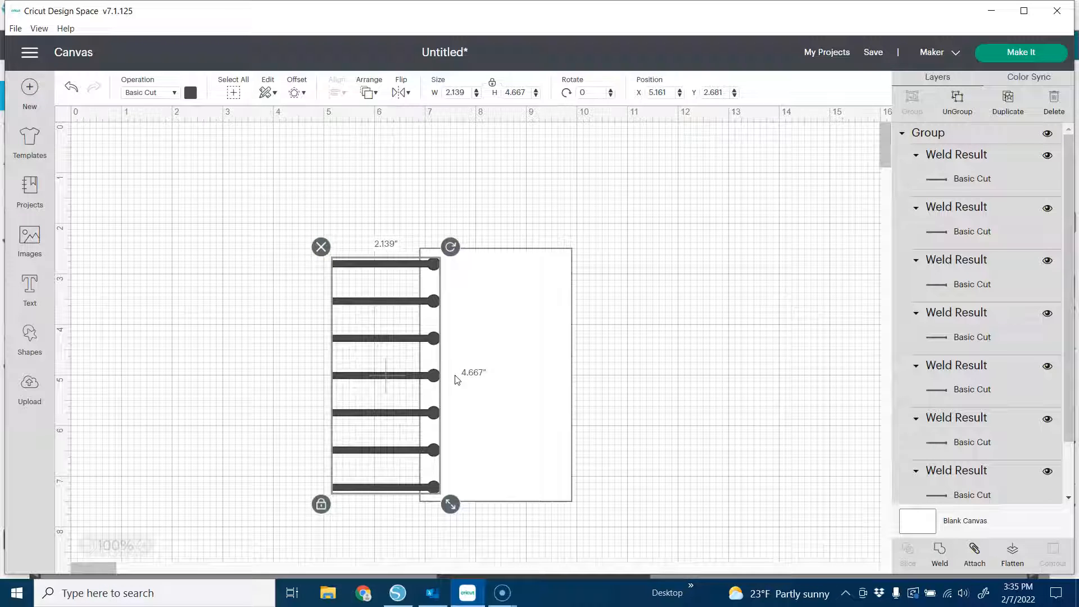
click(633, 362)
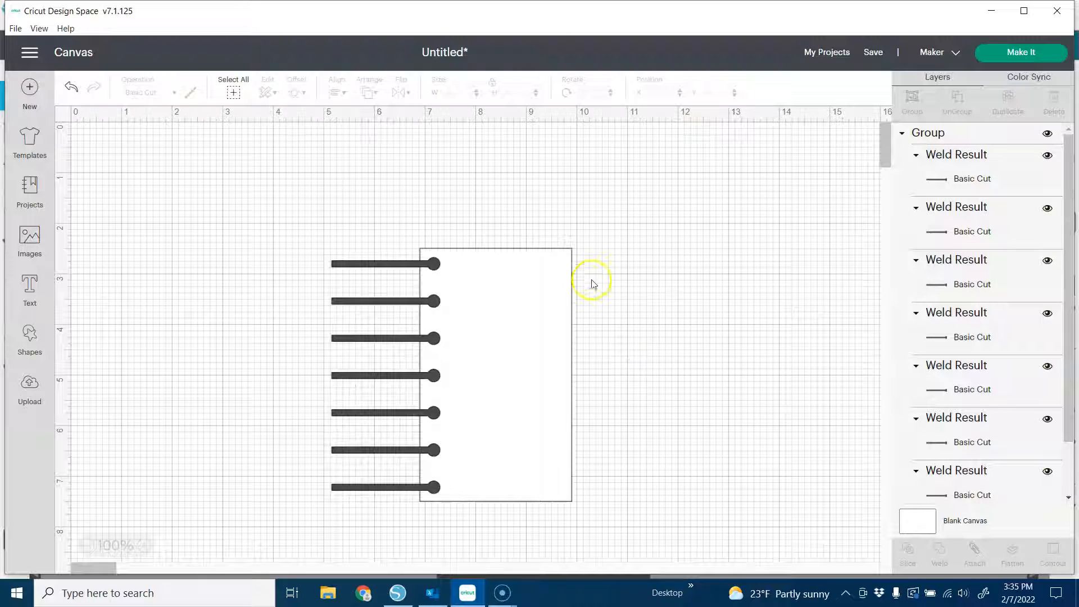
Center the group of slot shapes vertically on the card.
drag(594, 215, 301, 532)
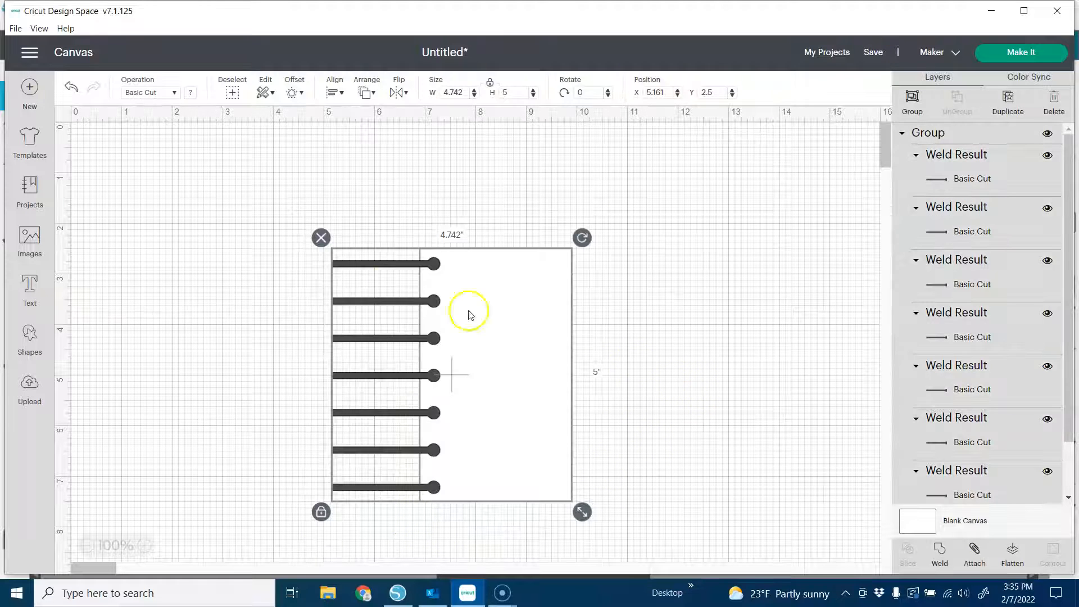
click(335, 93)
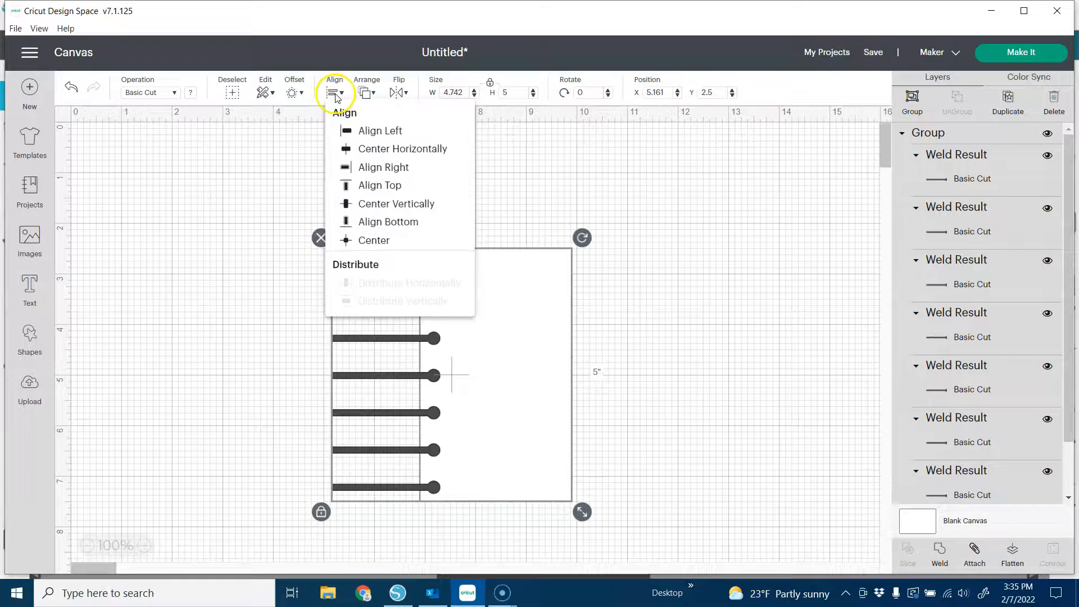
click(383, 206)
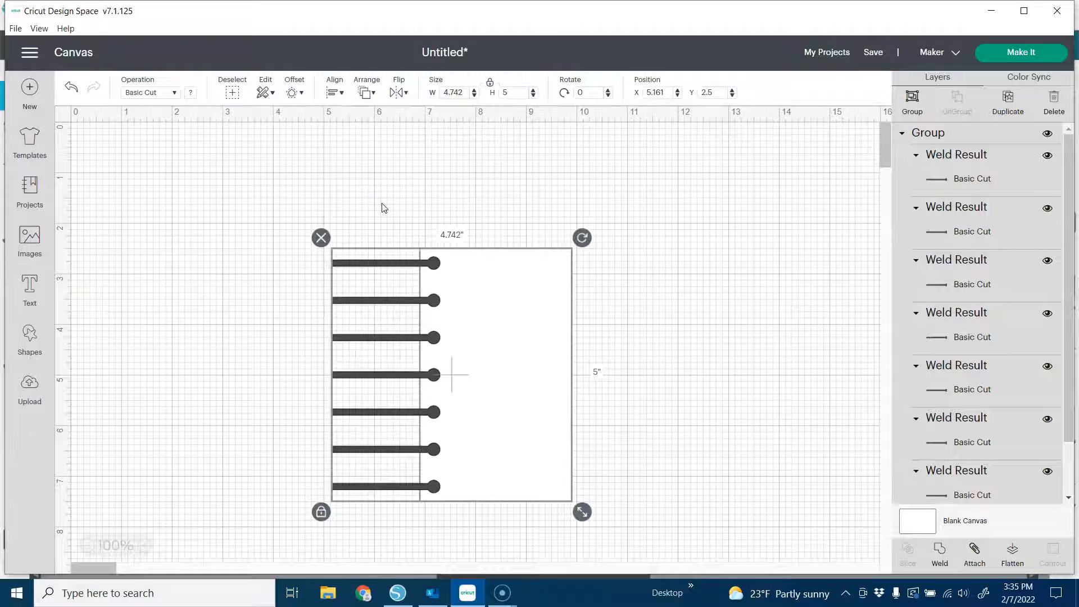
click(639, 283)
click(621, 256)
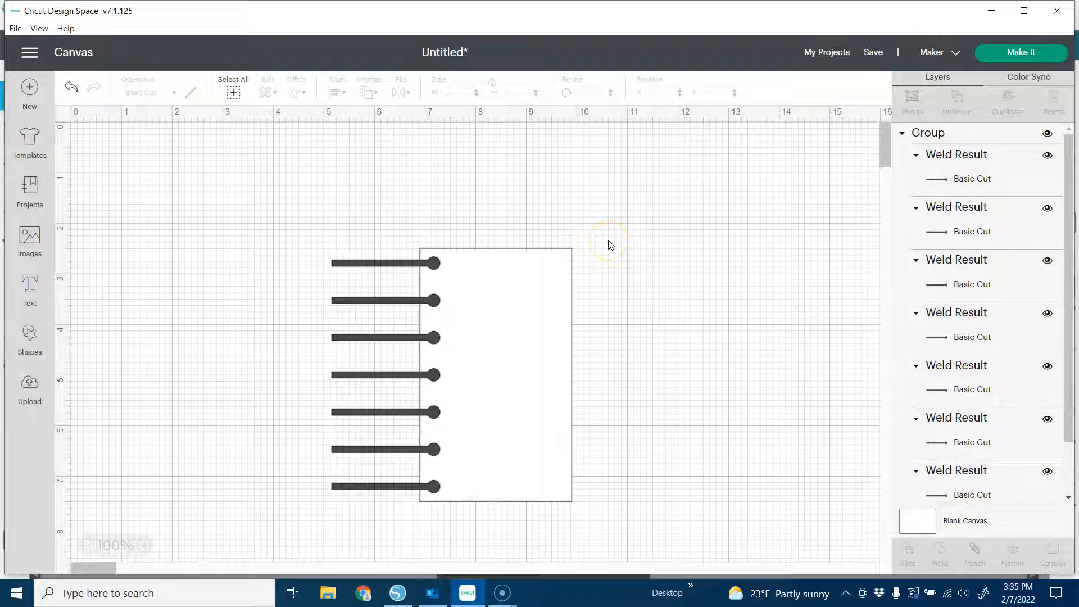
Try the slot group 0.1 inch further left, and move it back.
click(432, 339)
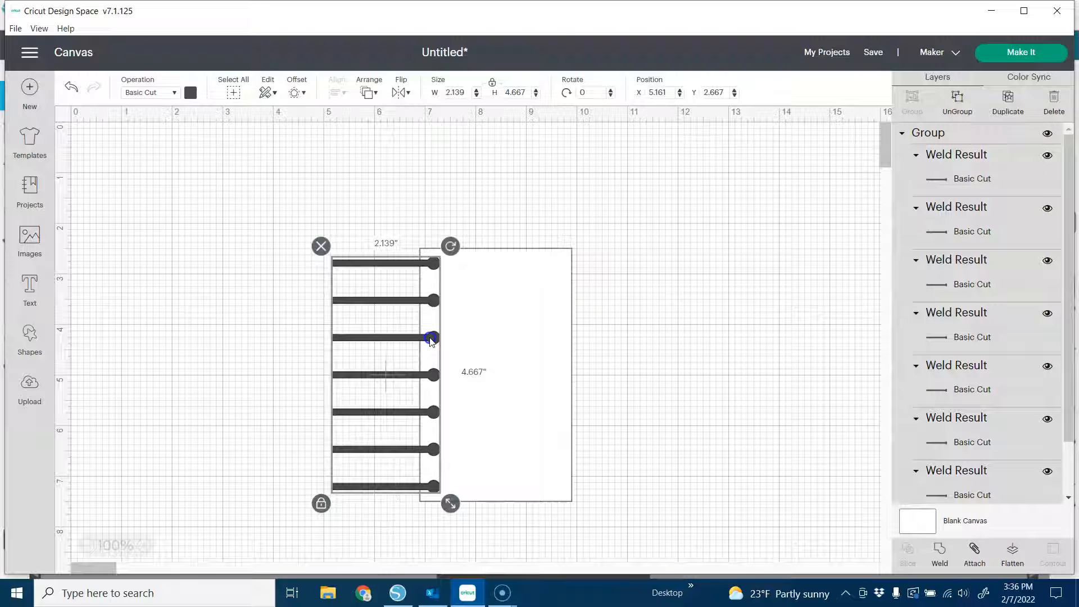
key(Left)
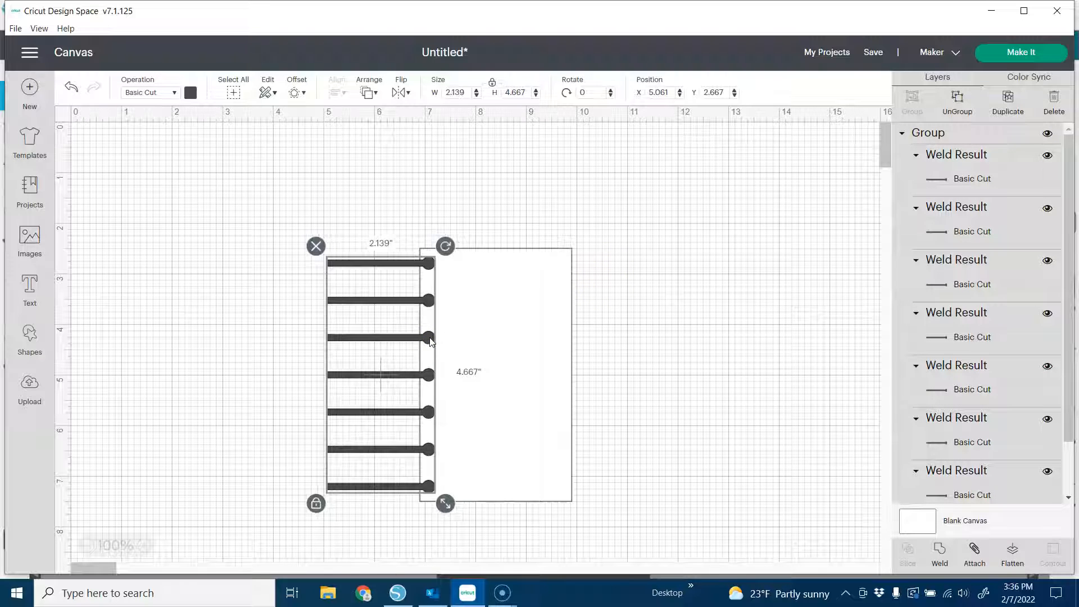
key(Right)
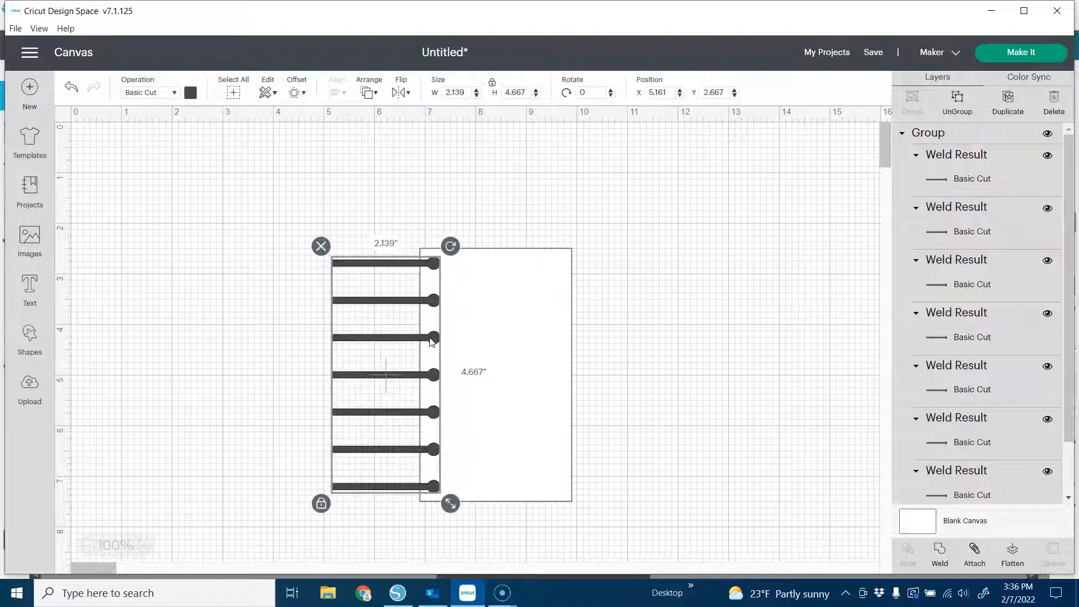
click(657, 335)
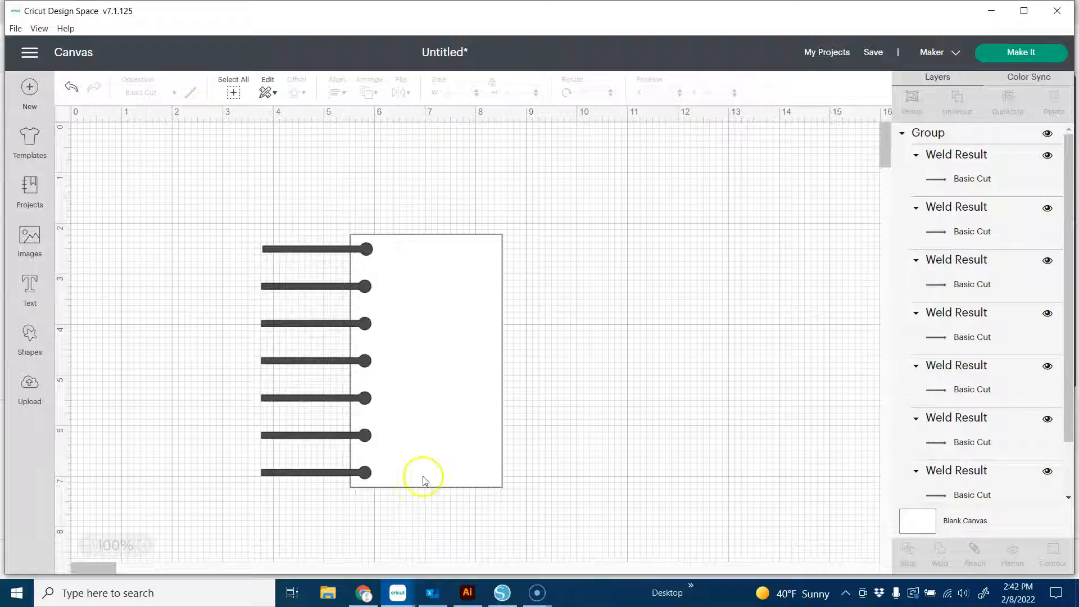
Select the slot group together with the card to check whether Slice is available.
click(328, 248)
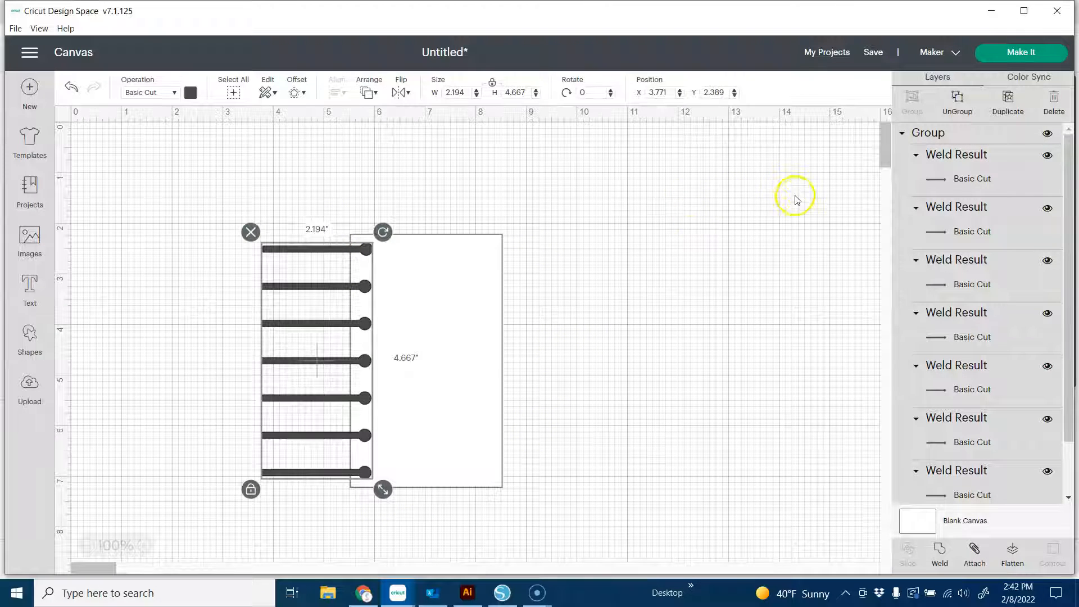
drag(528, 187, 246, 525)
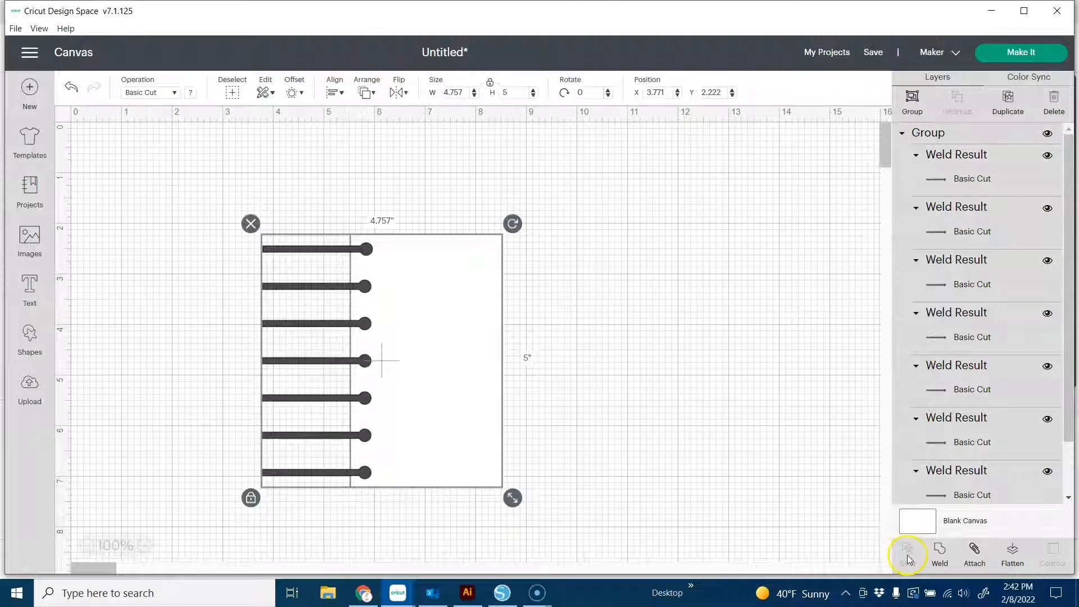
click(773, 426)
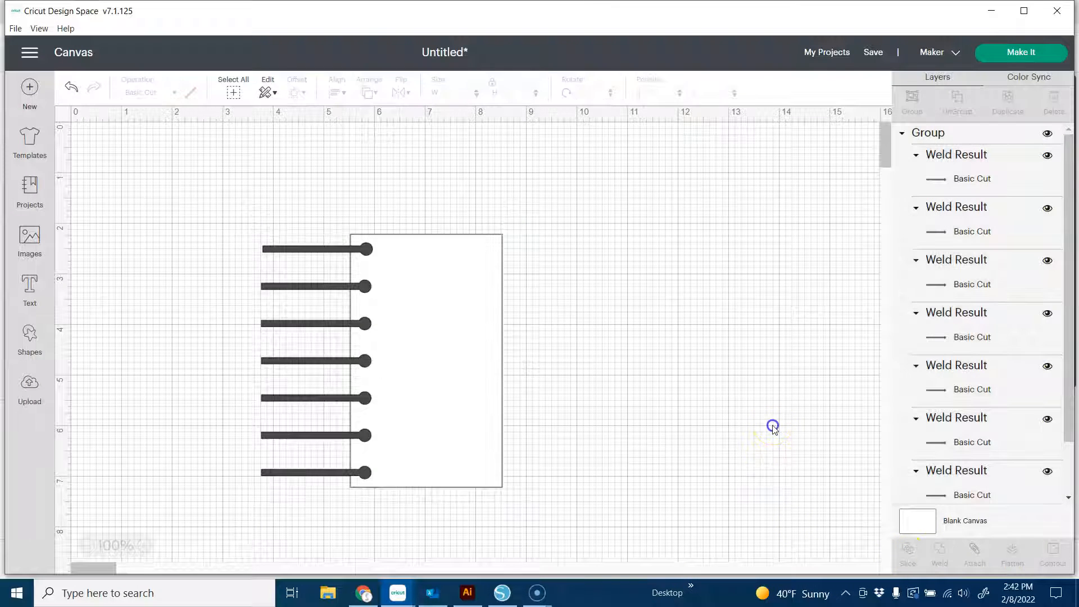
Ungroup the seven slot shapes and select only the topmost one.
click(360, 318)
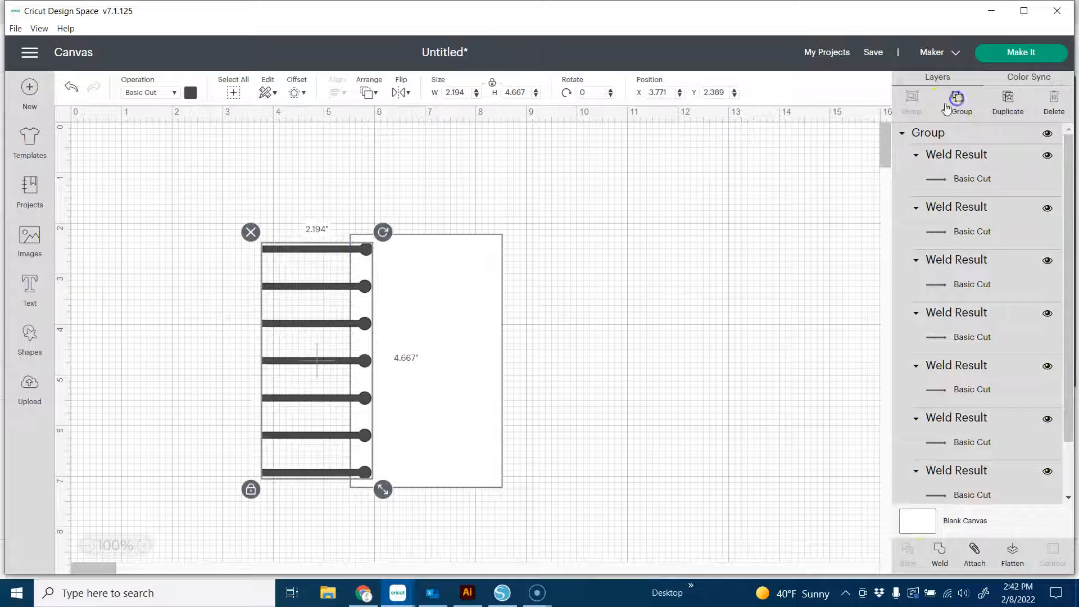
click(948, 108)
drag(304, 249, 304, 250)
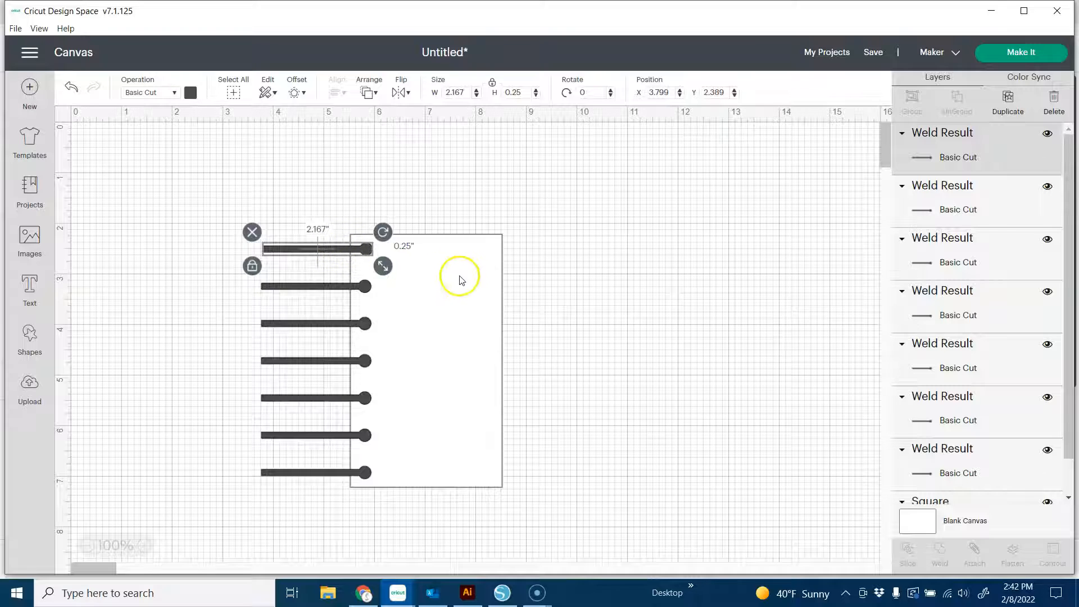
Try slicing the topmost slot shape out of the card and move the card aside to check the cut.
shift+click(461, 281)
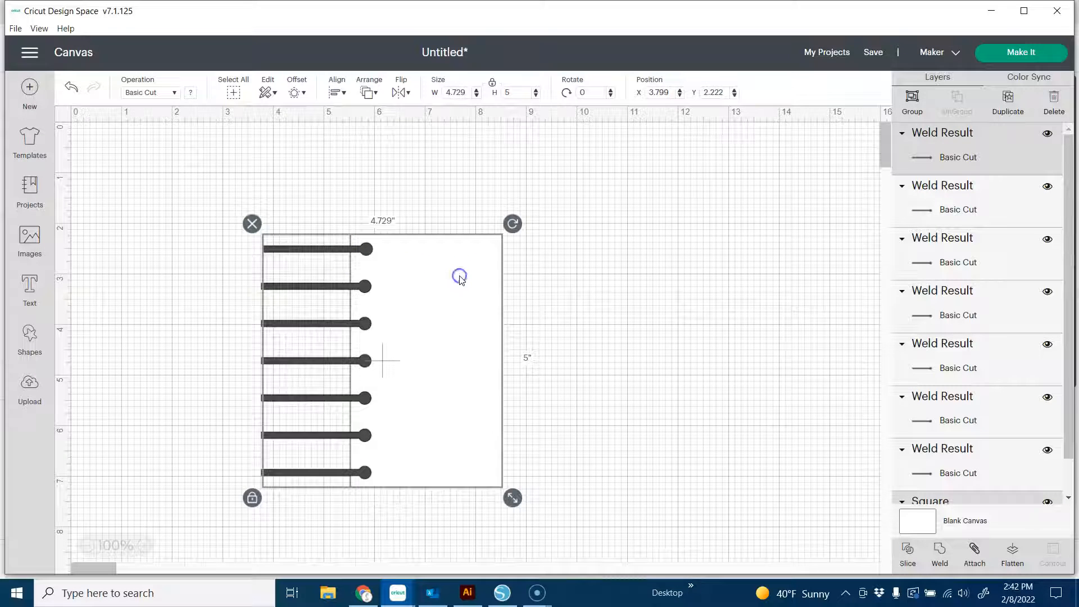
click(906, 549)
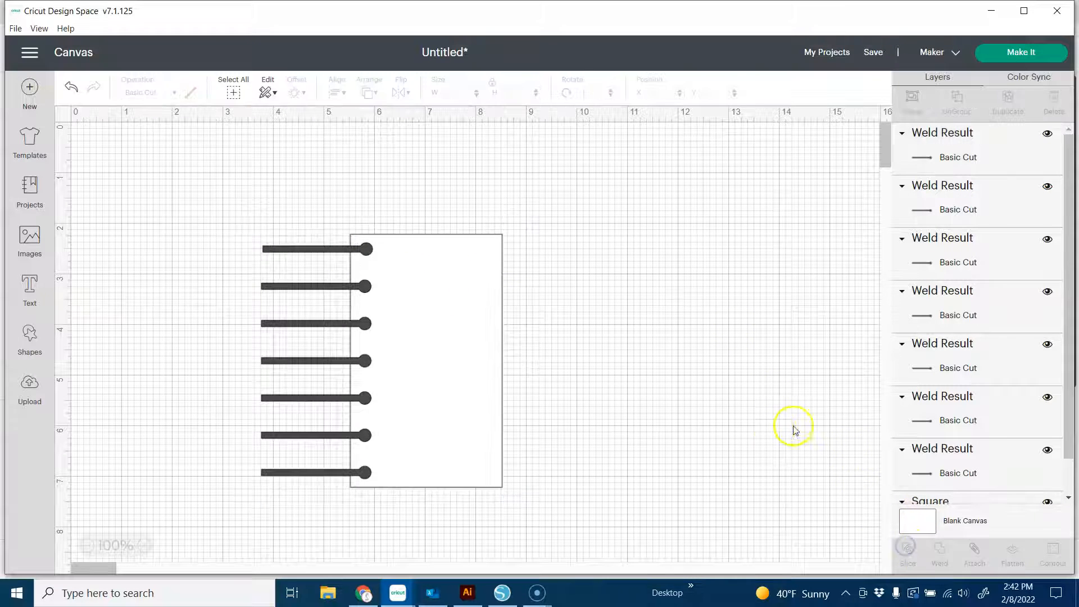
drag(467, 305, 561, 304)
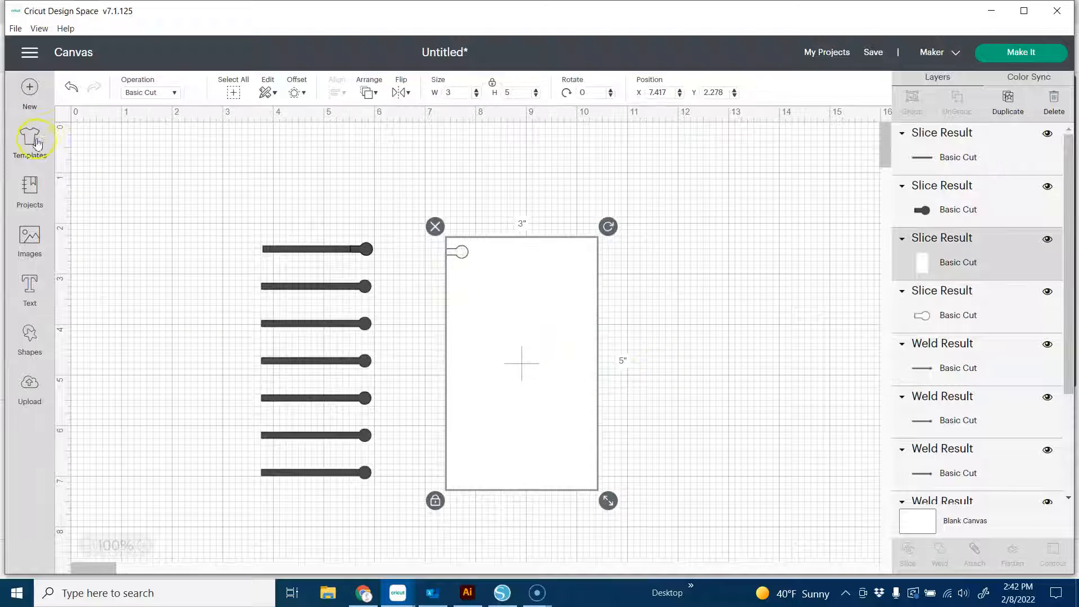
Undo the card move, the single-slot slice and the ungrouping of the slot shapes.
click(70, 94)
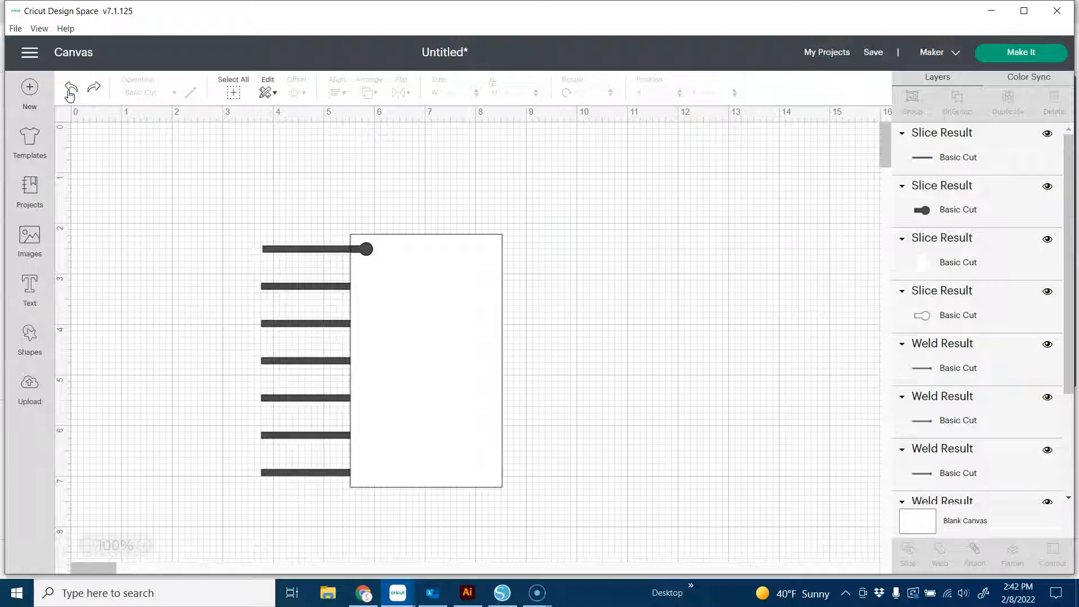
click(70, 90)
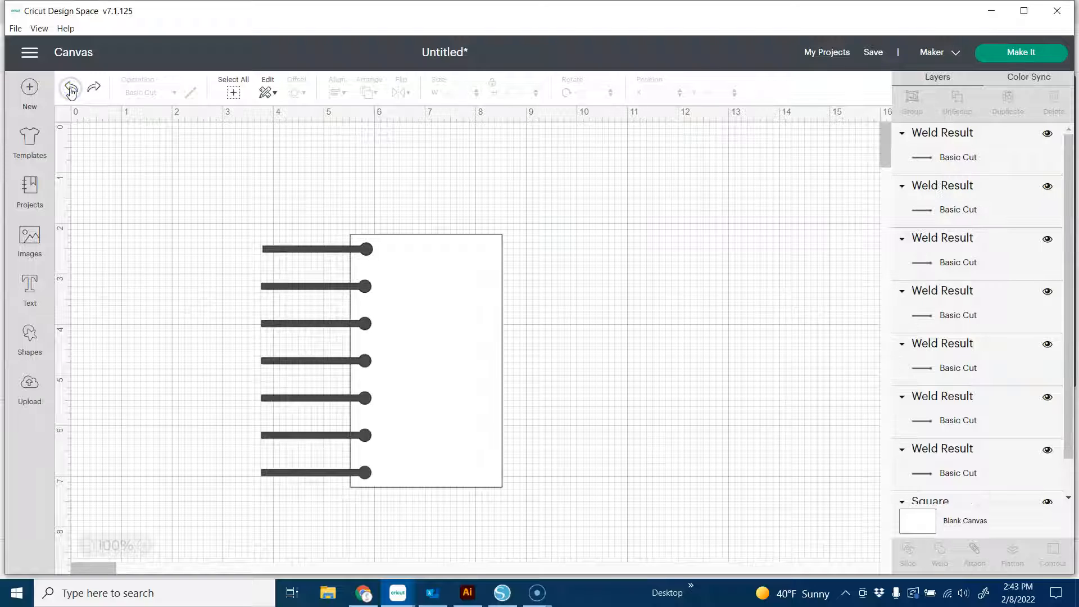
click(70, 90)
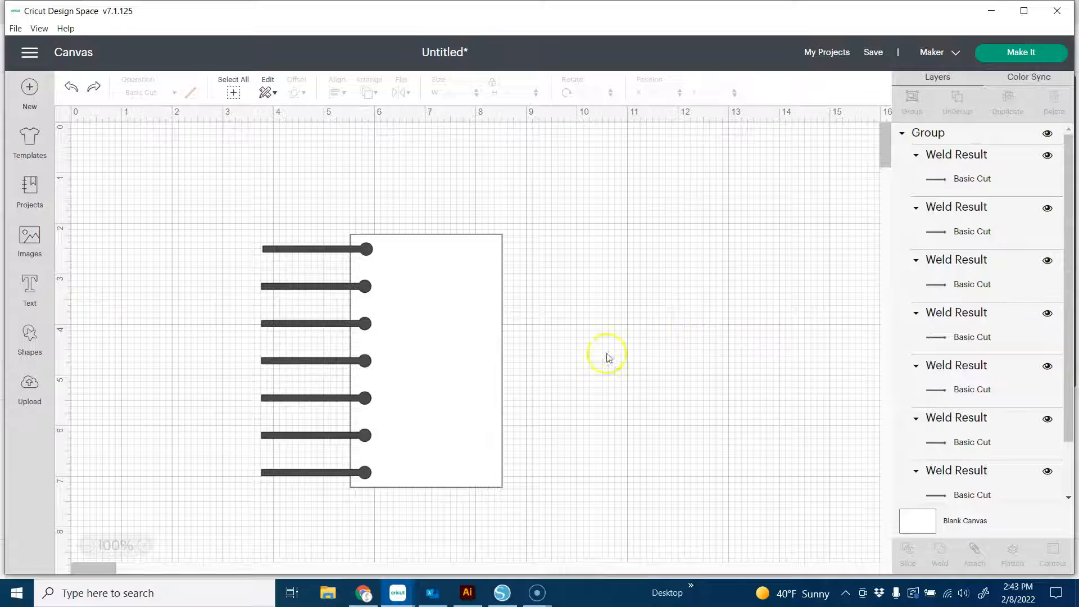
Weld the group of seven slot shapes into one shape and slice it out of the card.
drag(249, 190, 324, 499)
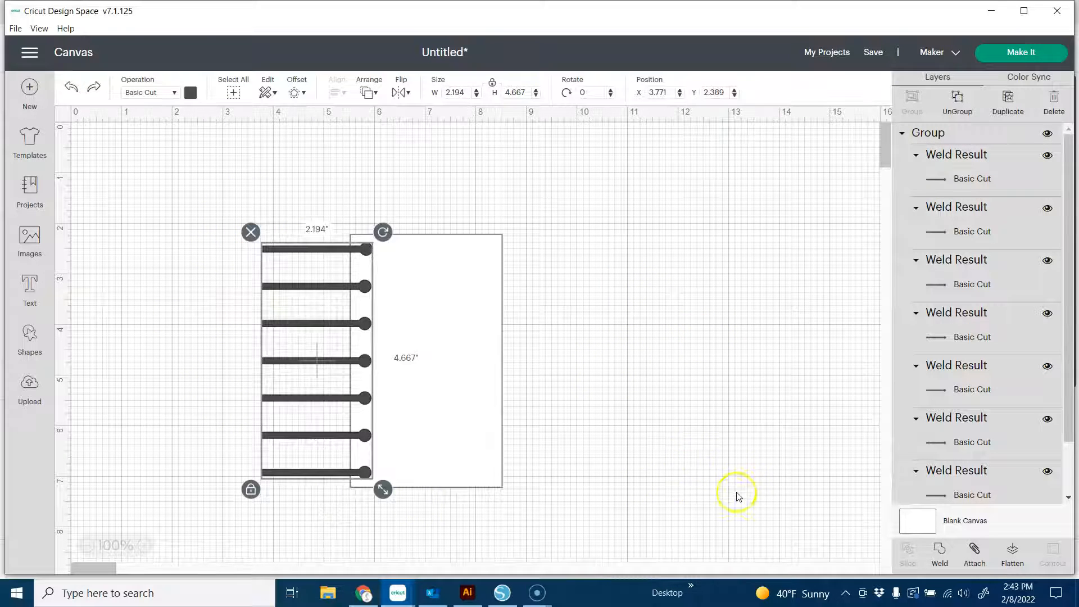
click(940, 552)
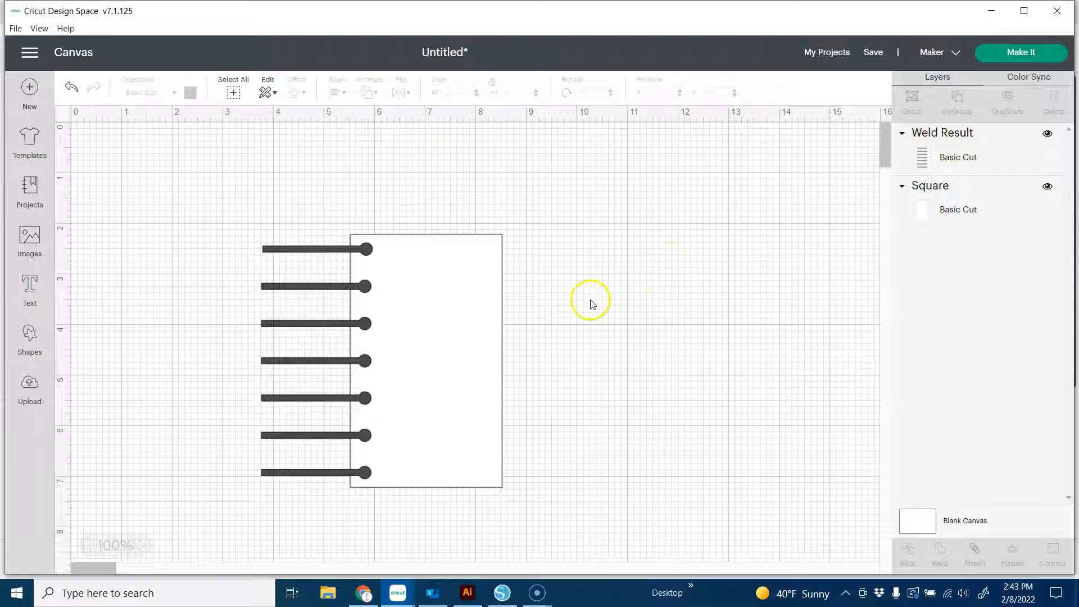
drag(540, 193, 225, 535)
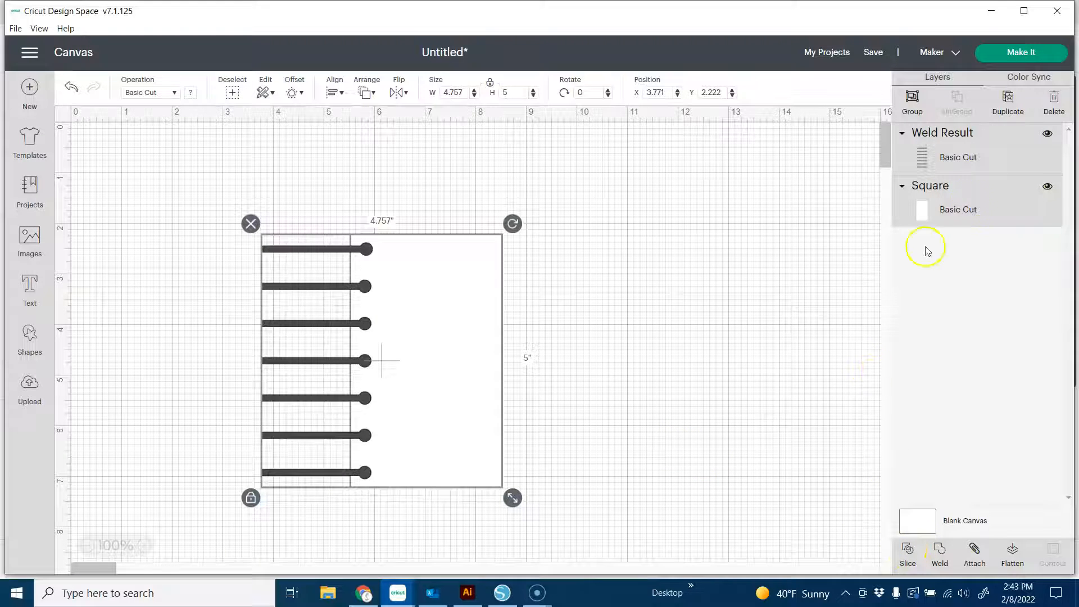
click(908, 551)
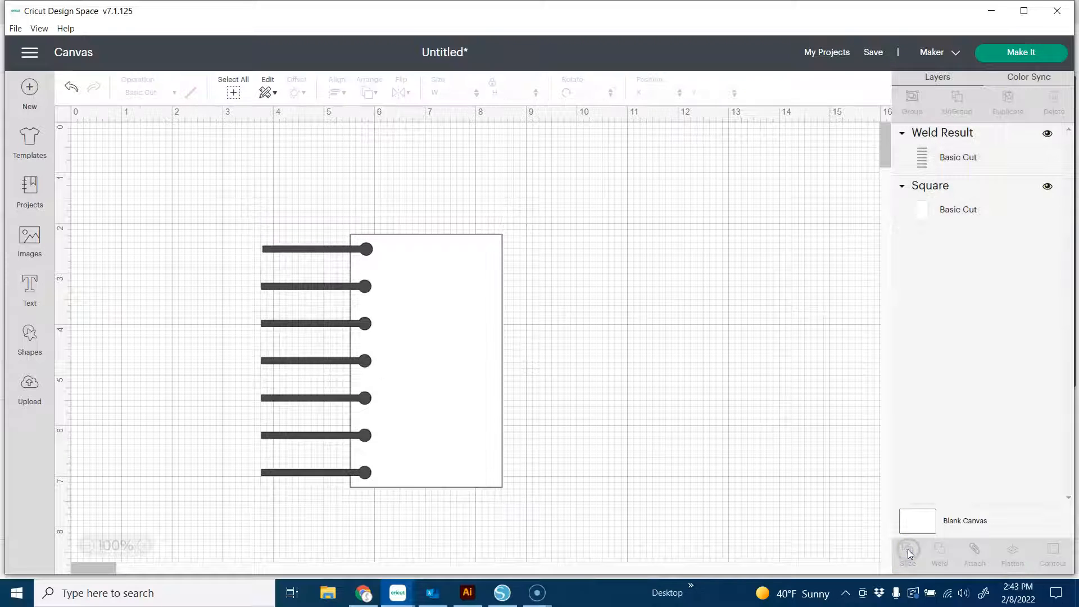
Move the sliced card clear of the leftover slot pieces, delete those pieces, and shift the card back toward the middle of the canvas.
drag(444, 360, 550, 346)
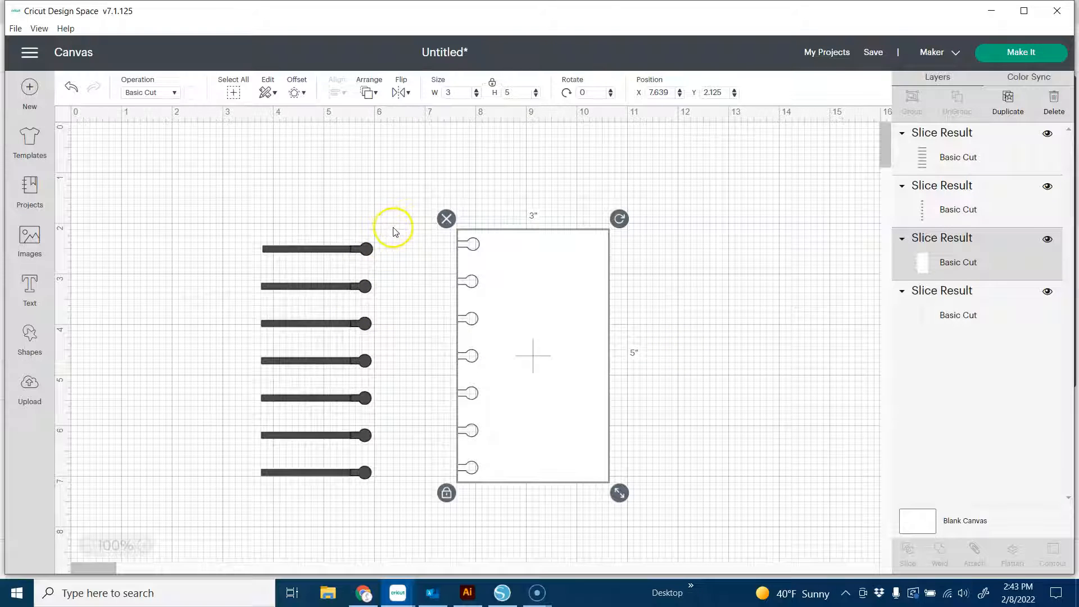
drag(393, 217, 226, 520)
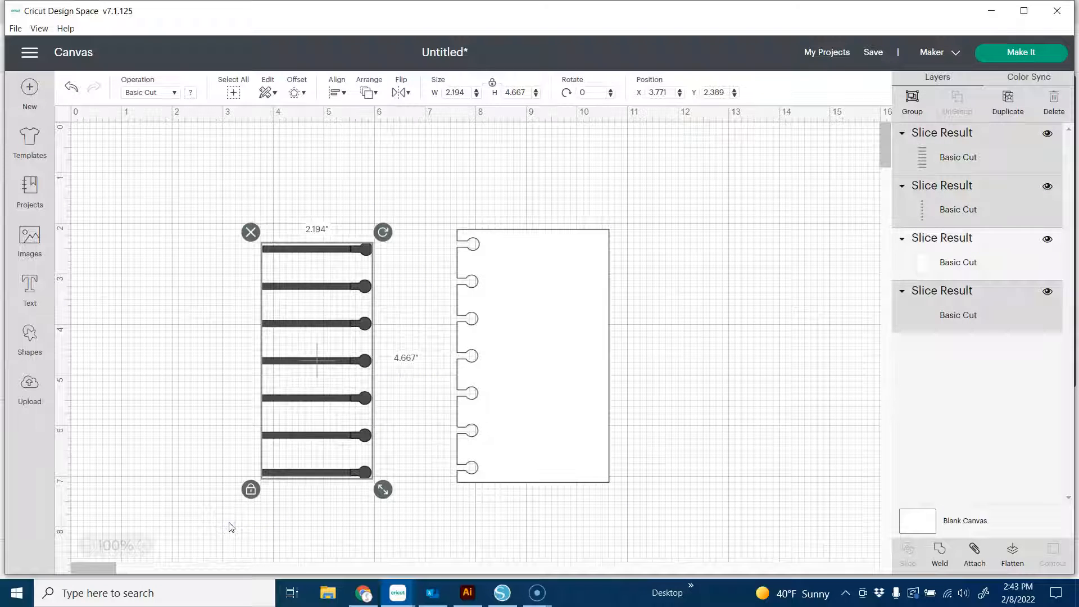
key(Delete)
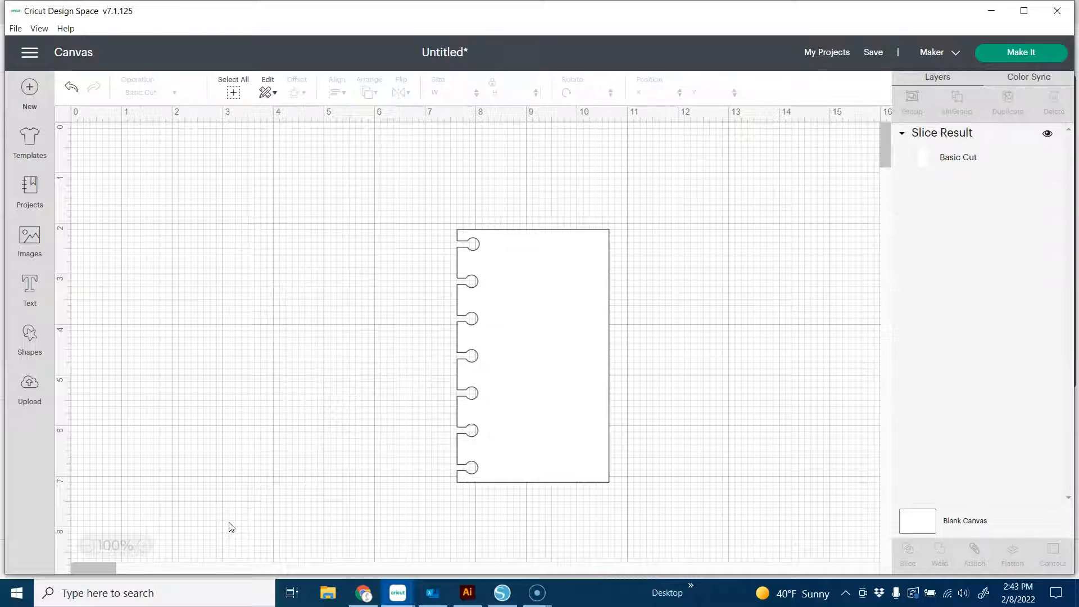
drag(538, 339, 443, 338)
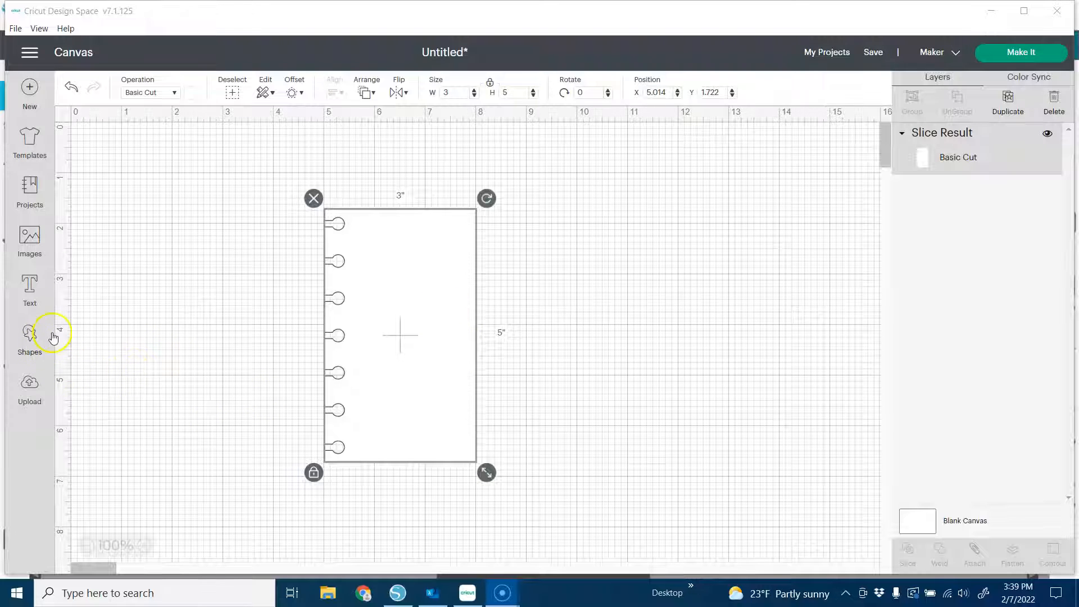
Insert a score line, rotate it 90 degrees to lie horizontally, and set its length to 2 inches.
click(32, 330)
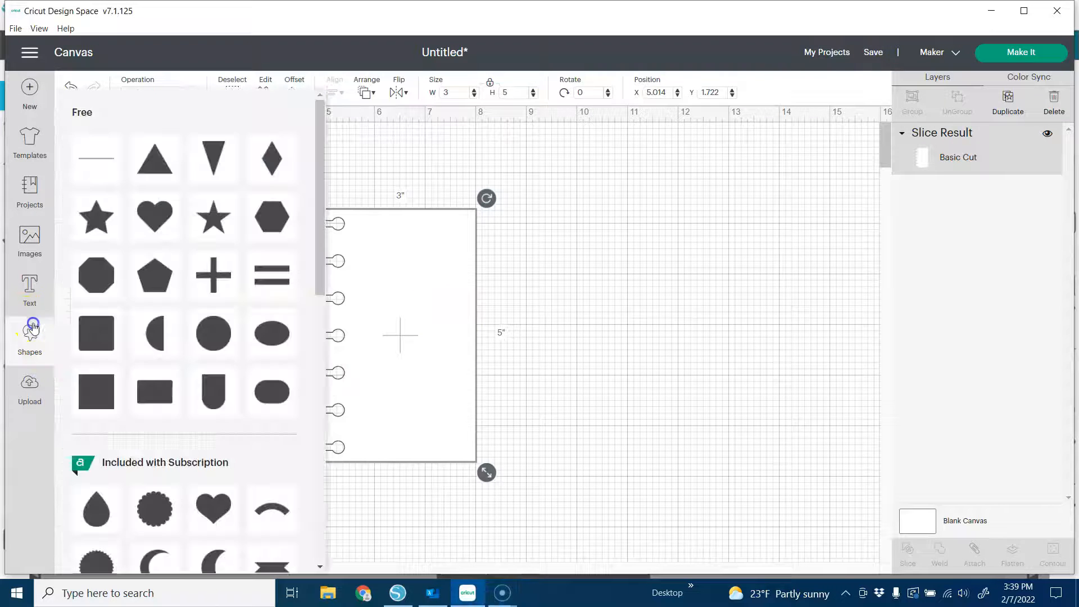
click(93, 157)
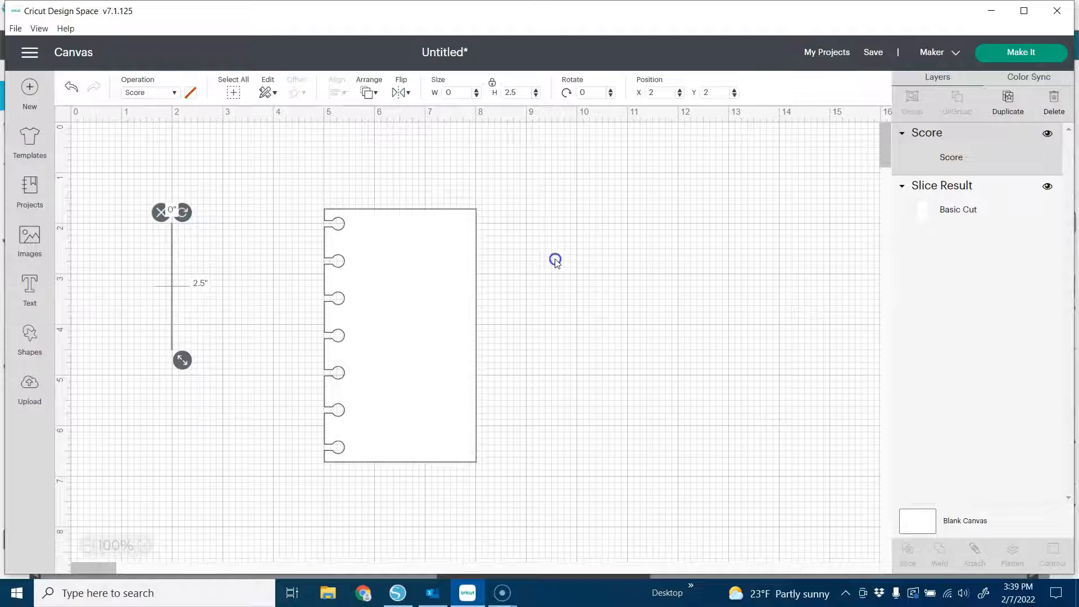
click(585, 92)
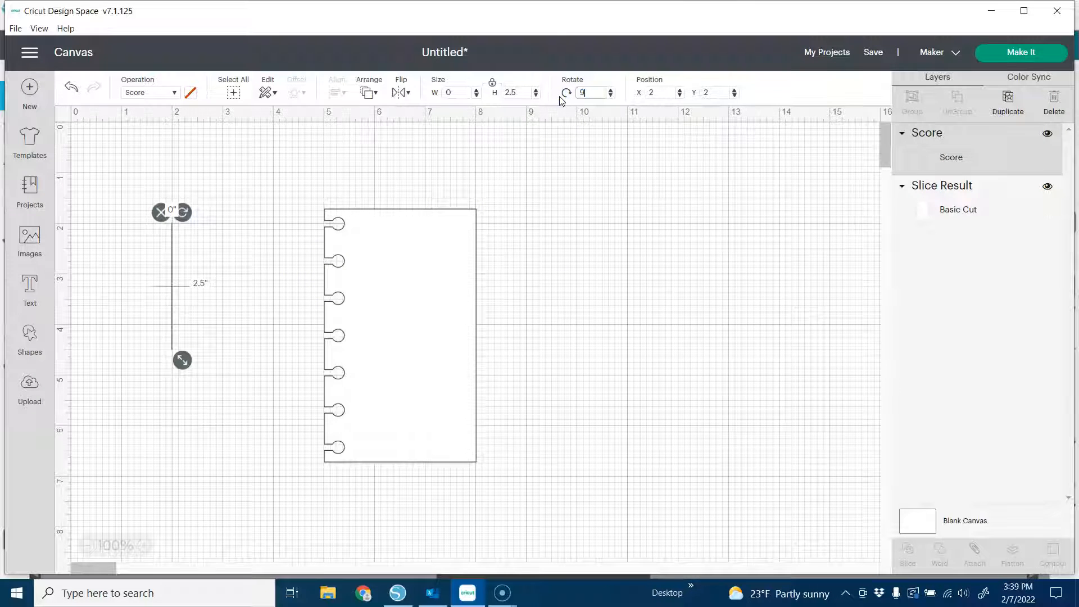
key(Return)
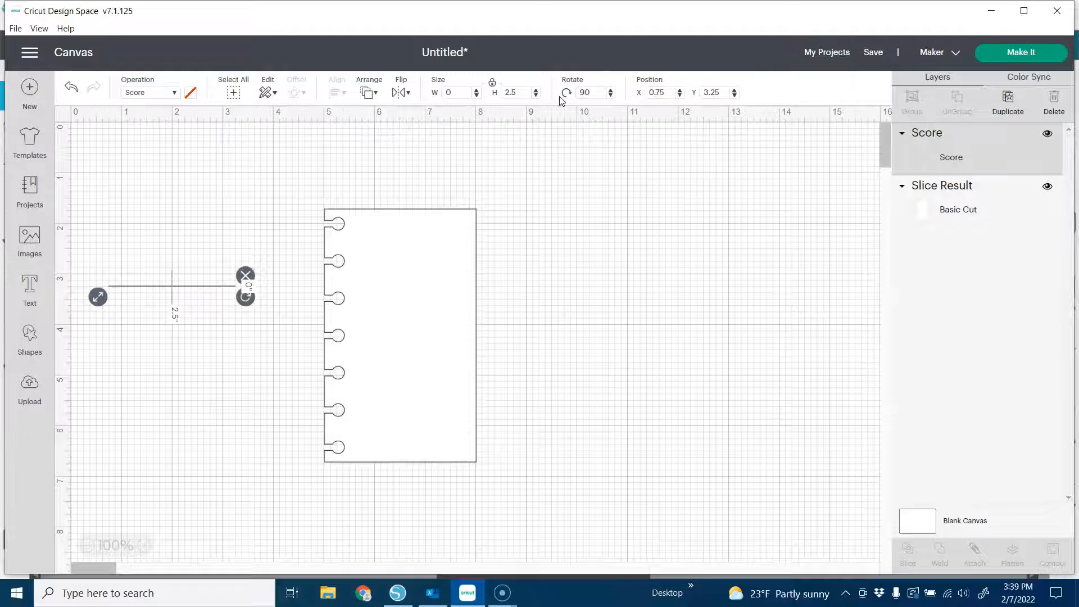
click(520, 91)
click(492, 87)
key(Return)
click(598, 229)
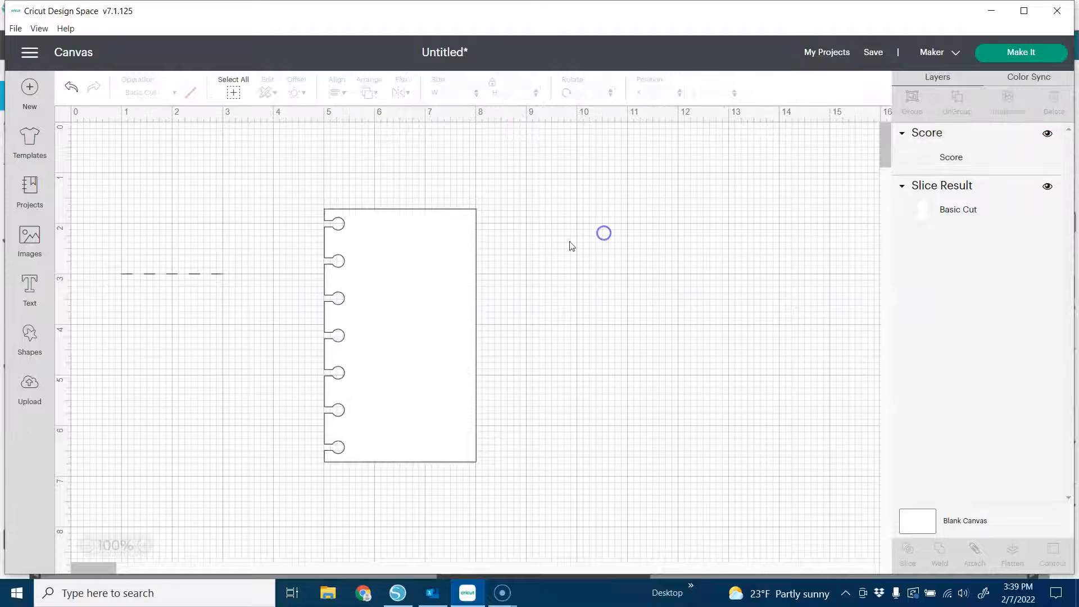
Move the score line to the right of the card and change its operation to Pen.
drag(221, 277, 655, 235)
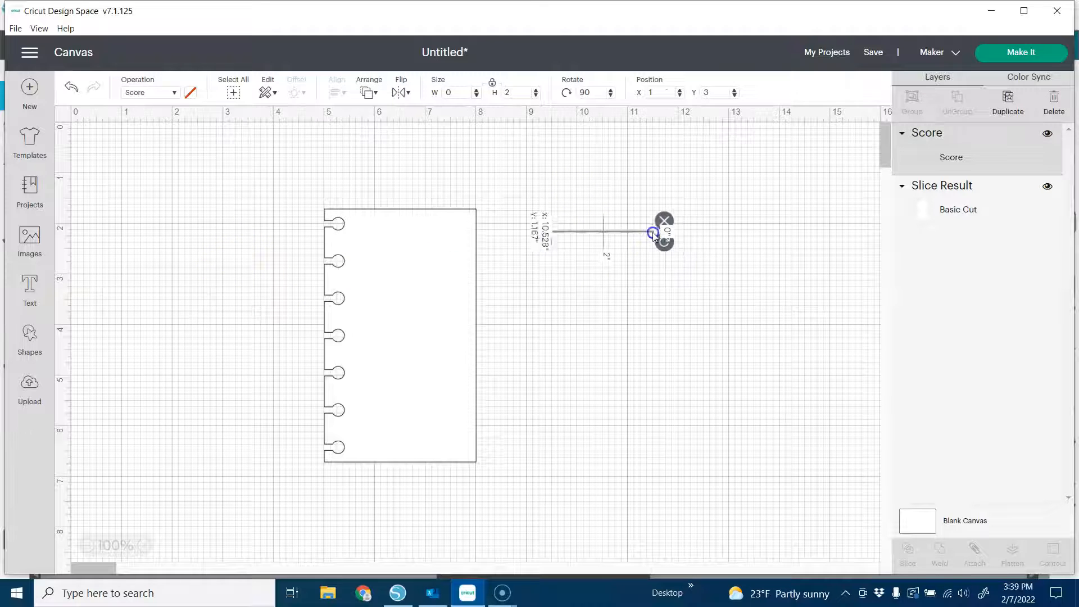
click(735, 282)
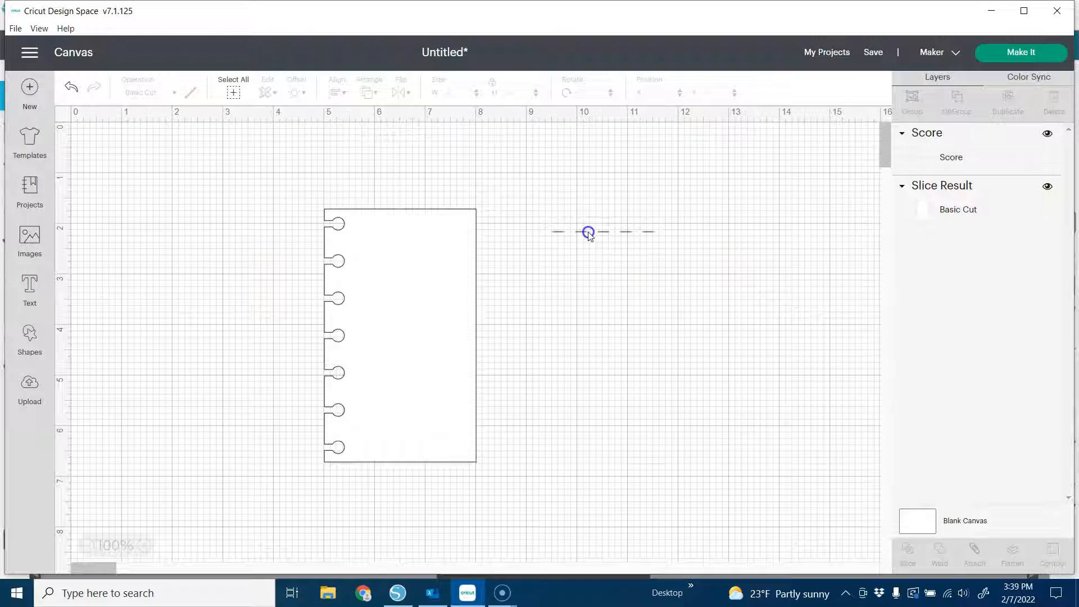
click(604, 235)
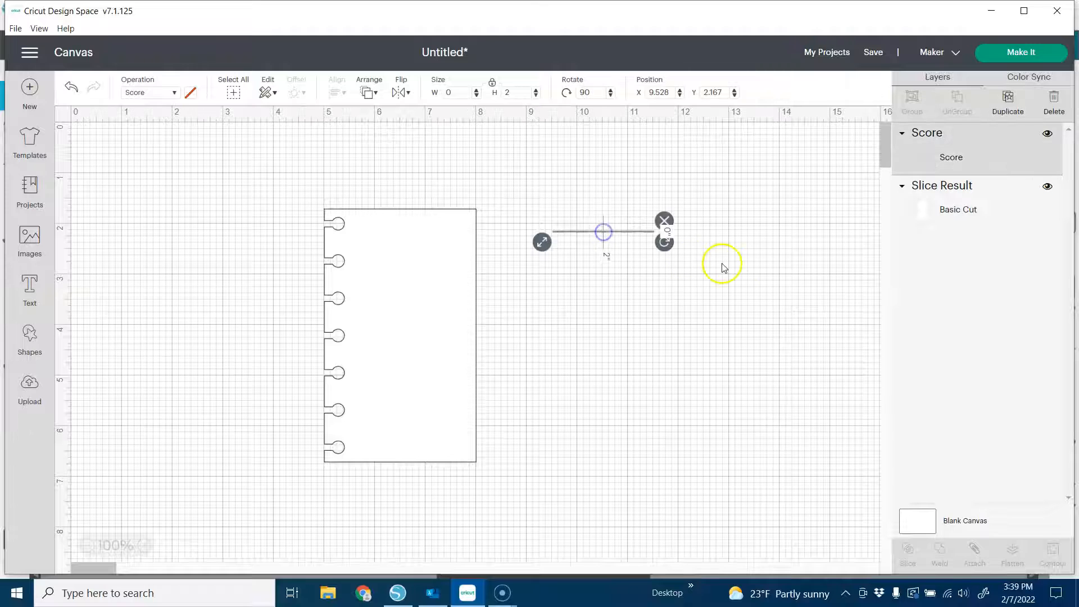
click(175, 92)
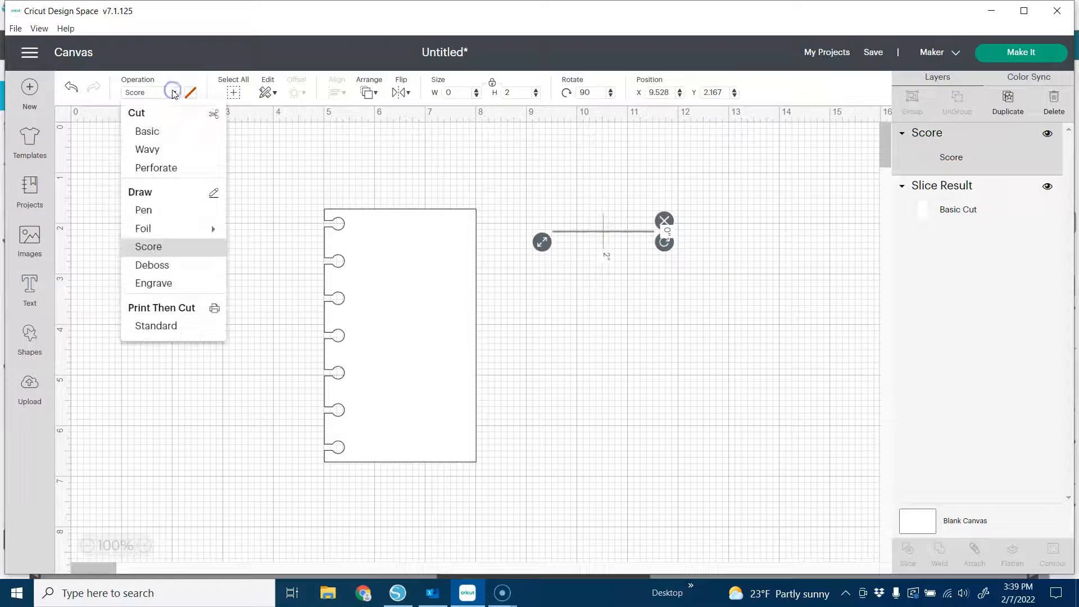
click(169, 211)
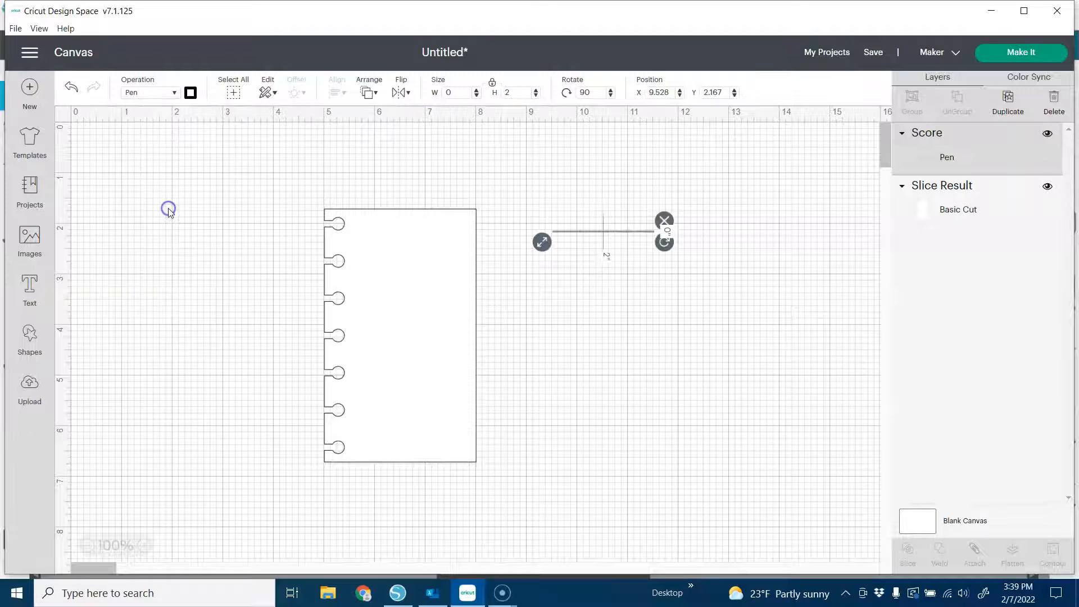
click(607, 305)
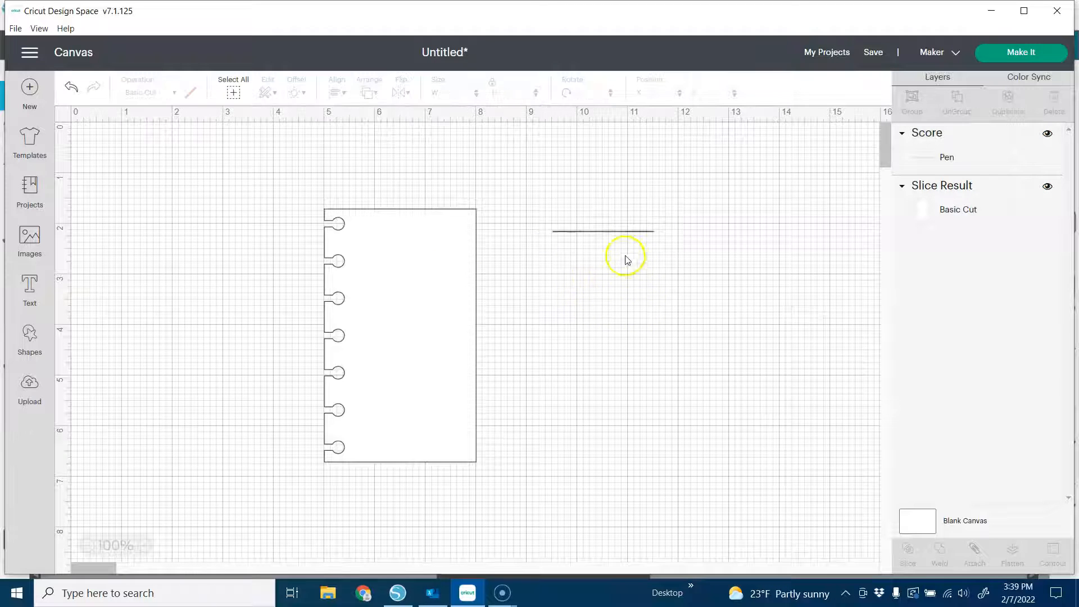
Duplicate the 2-inch pen line five times to make six lines.
click(641, 231)
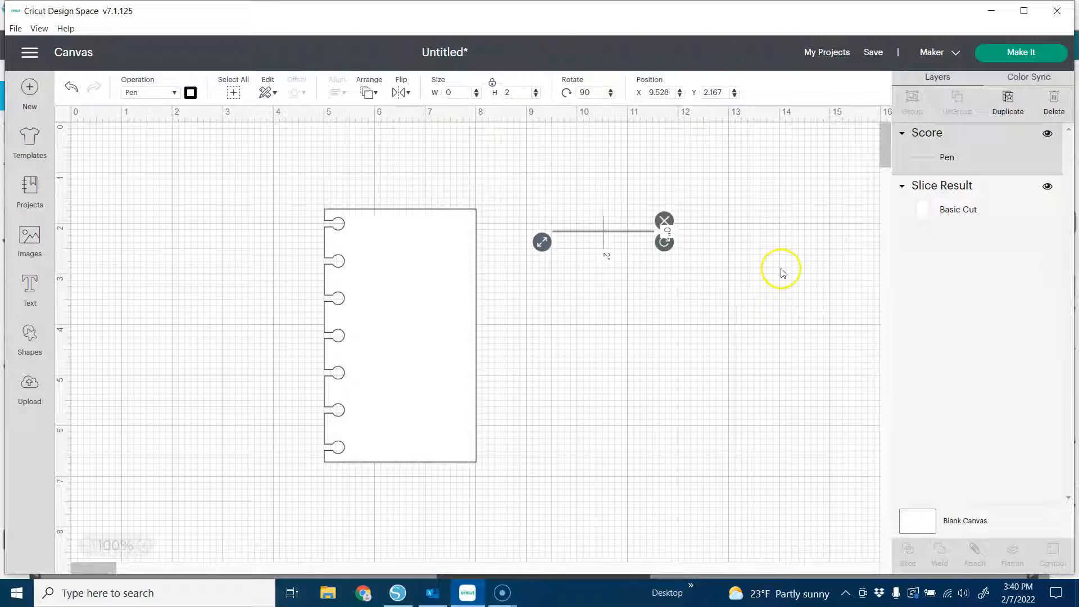
click(1009, 98)
click(1009, 98)
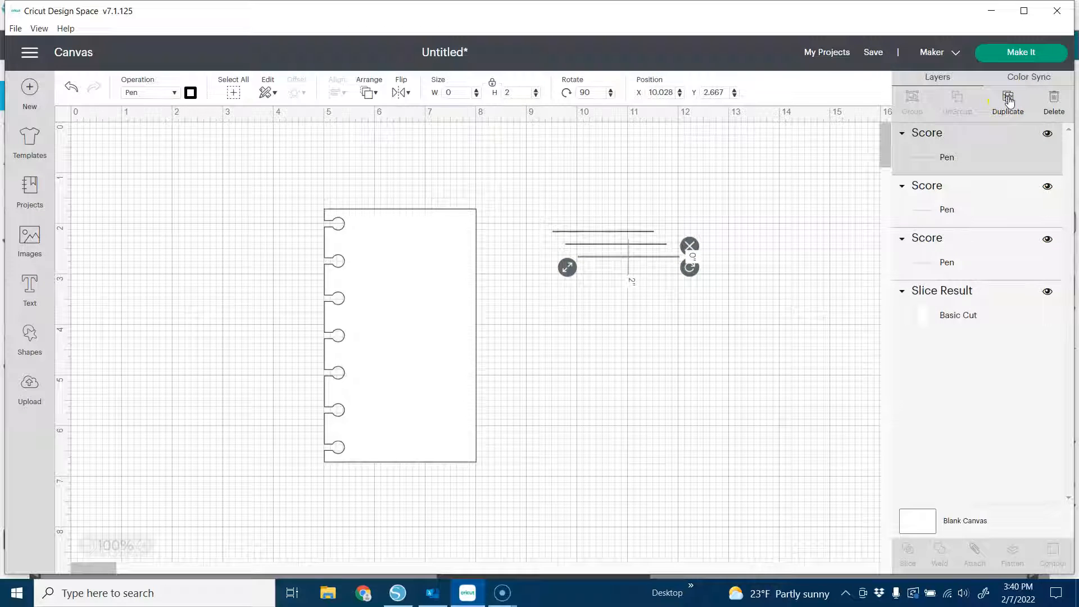
click(1009, 99)
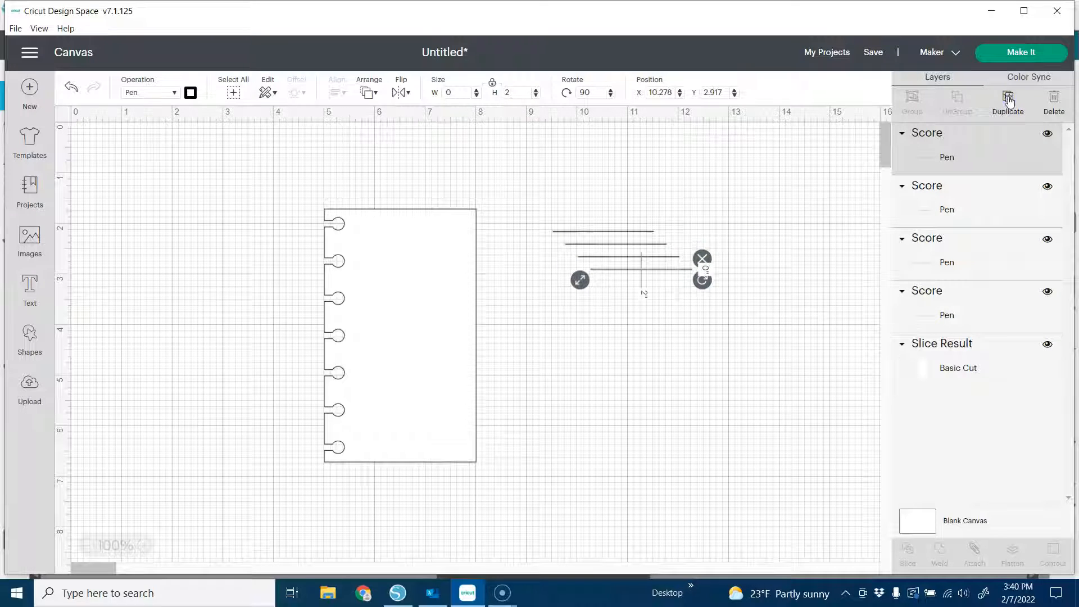
click(1009, 99)
click(1009, 98)
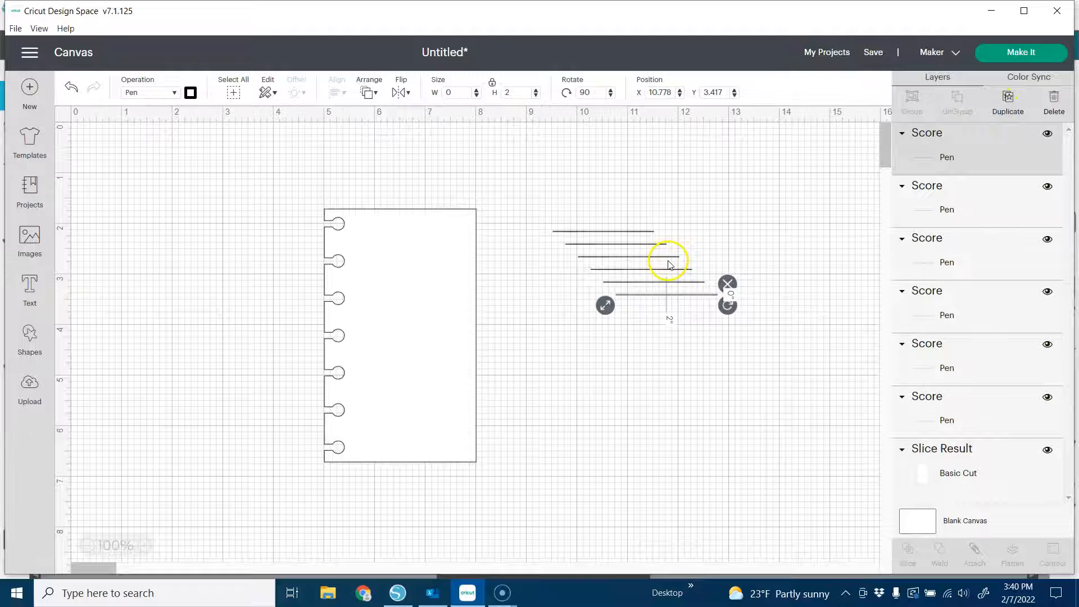
Place the first pen line near the top of the card and the last copy near its bottom edge.
click(762, 241)
drag(639, 236, 441, 248)
drag(669, 294, 415, 442)
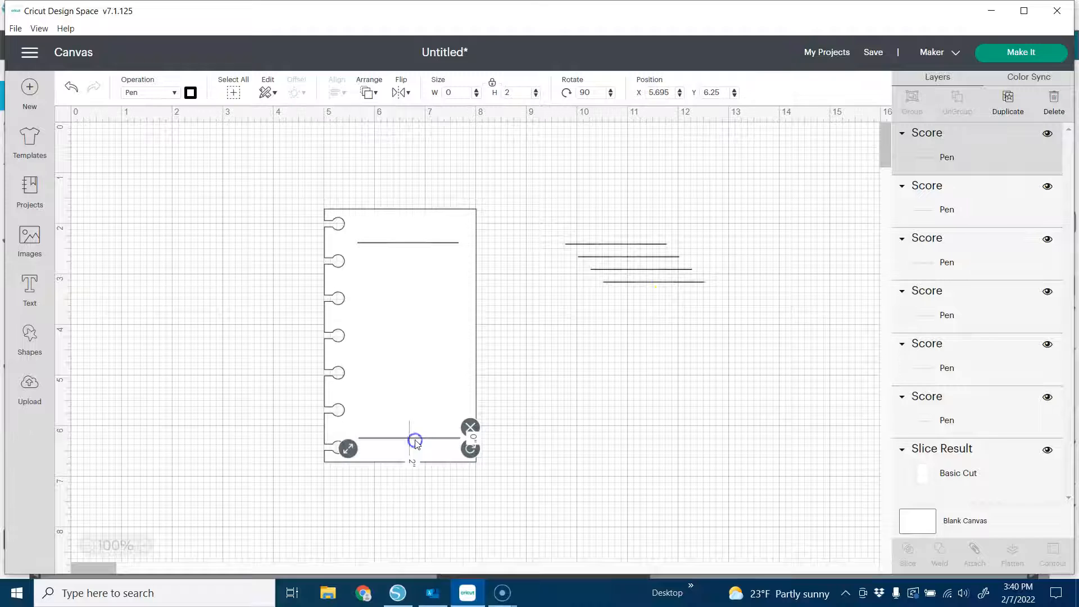
Center the six pen lines horizontally on one another and distribute them evenly in the vertical direction.
click(234, 95)
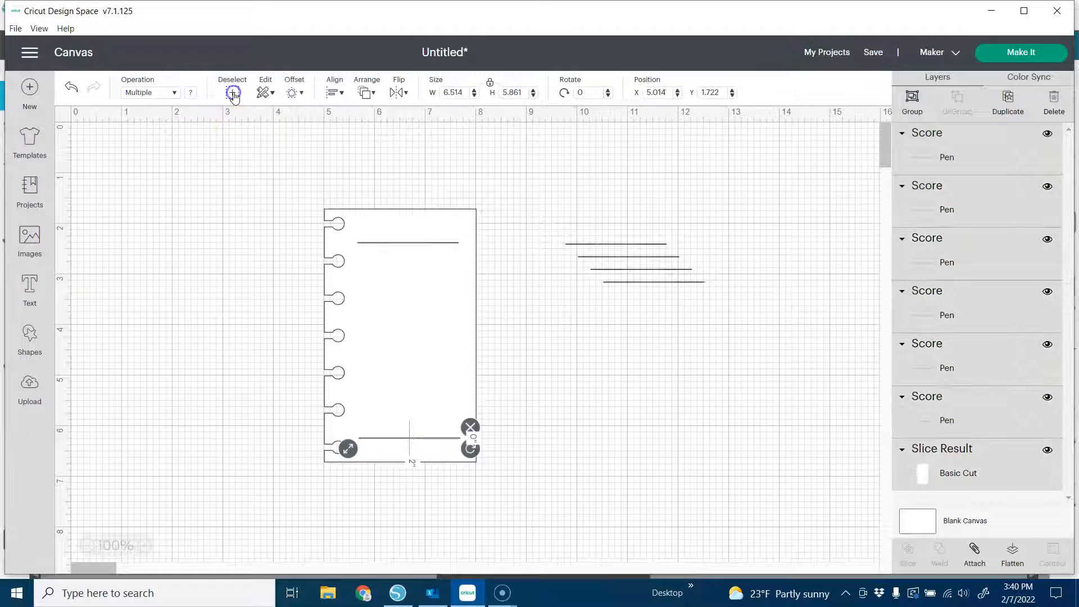
click(732, 246)
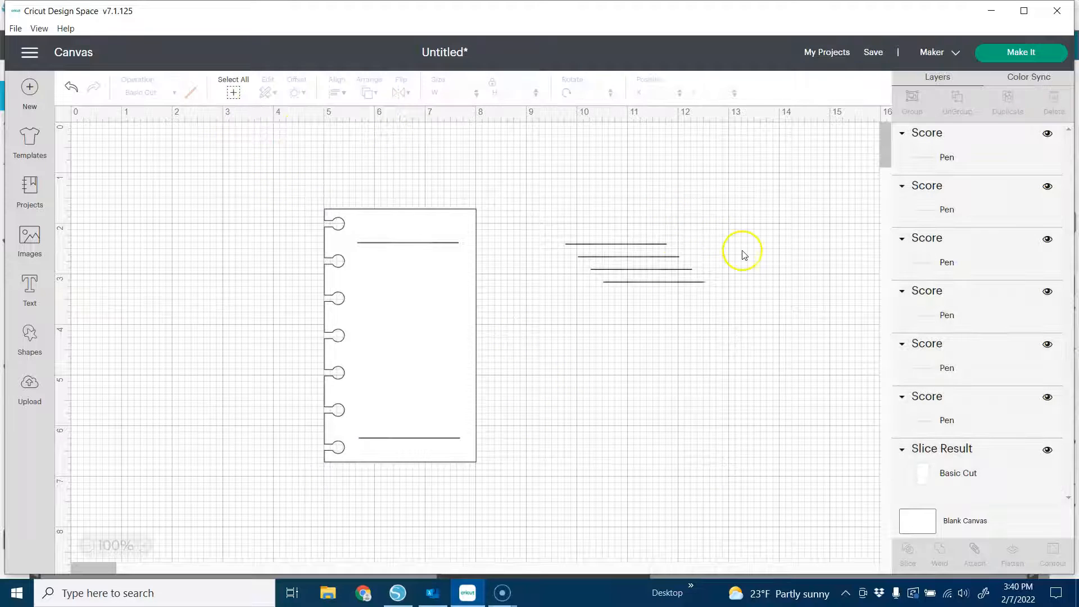
click(969, 145)
shift+click(981, 208)
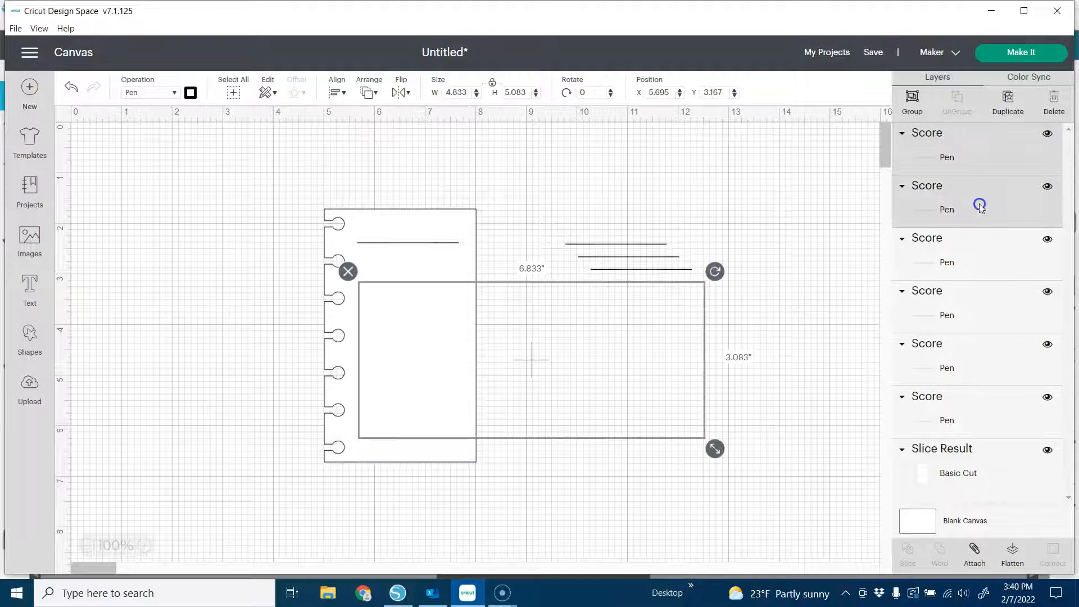
shift+click(982, 247)
shift+click(971, 300)
shift+click(966, 371)
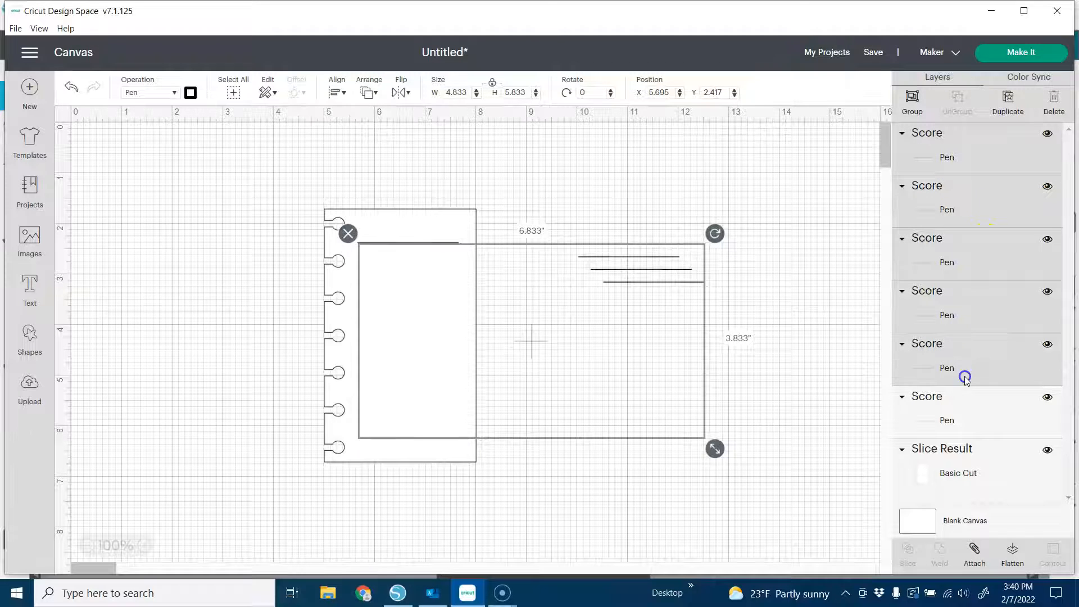
shift+click(970, 405)
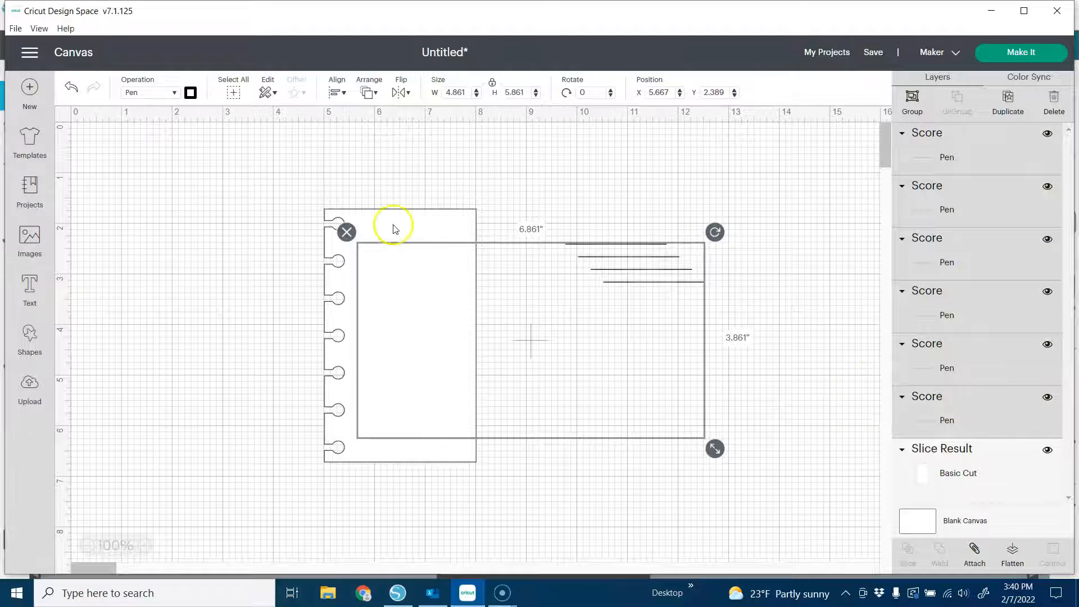
click(344, 94)
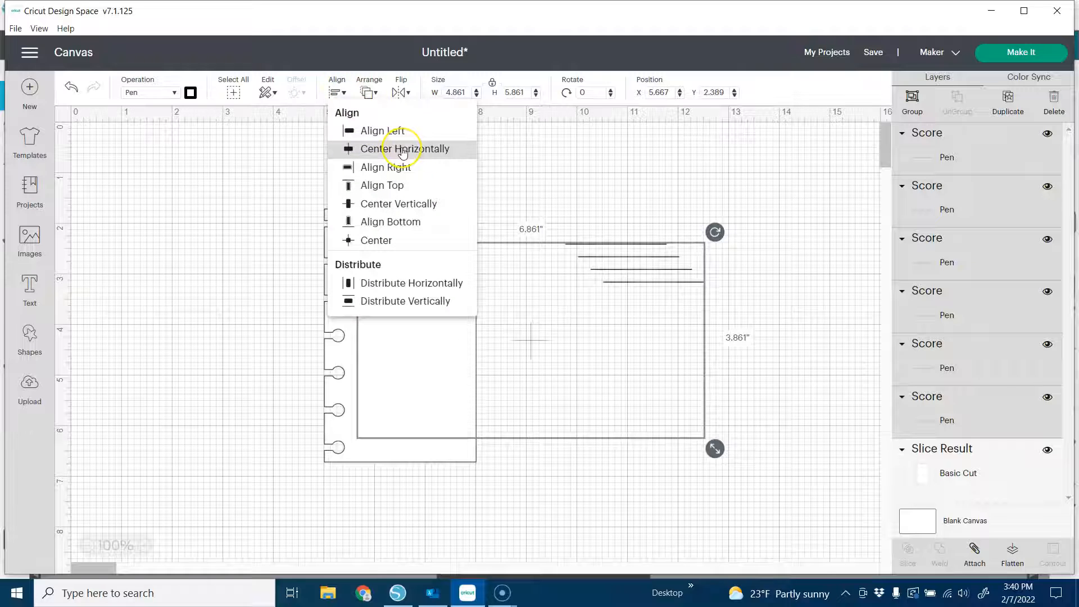
click(402, 149)
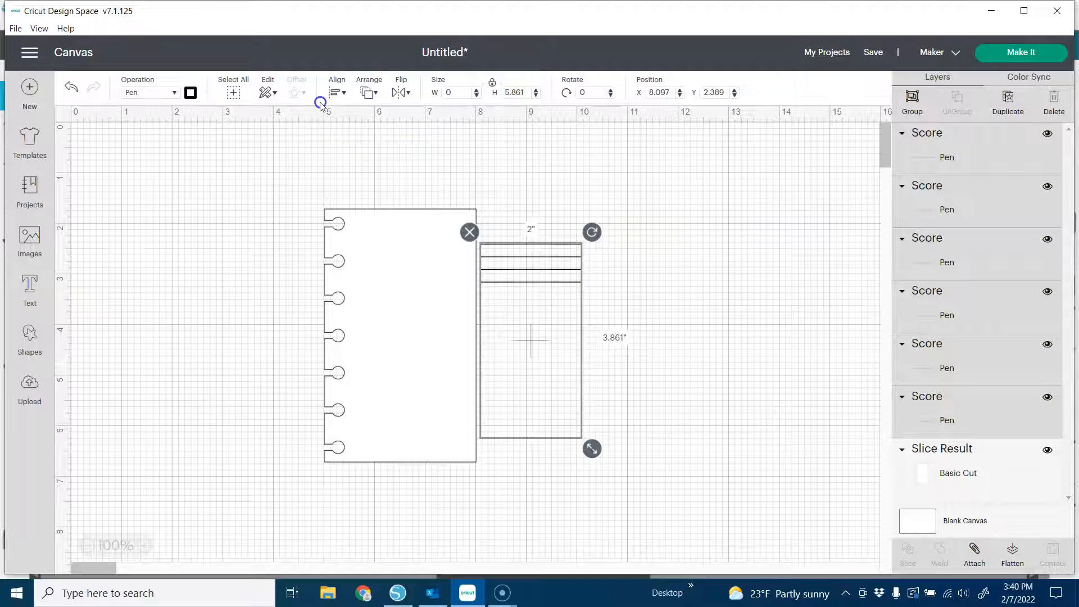
click(343, 93)
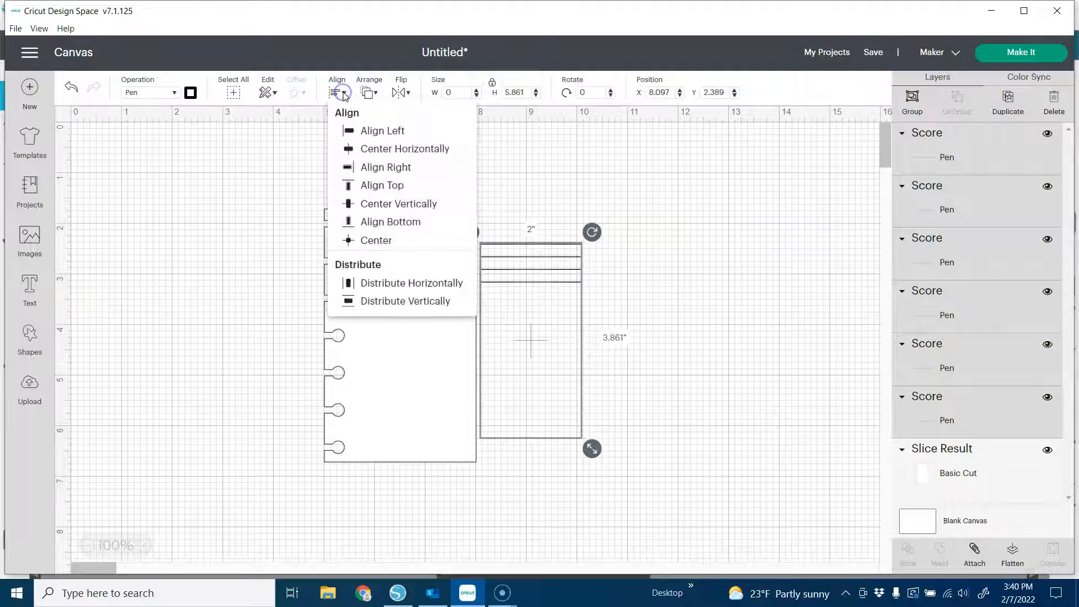
click(437, 303)
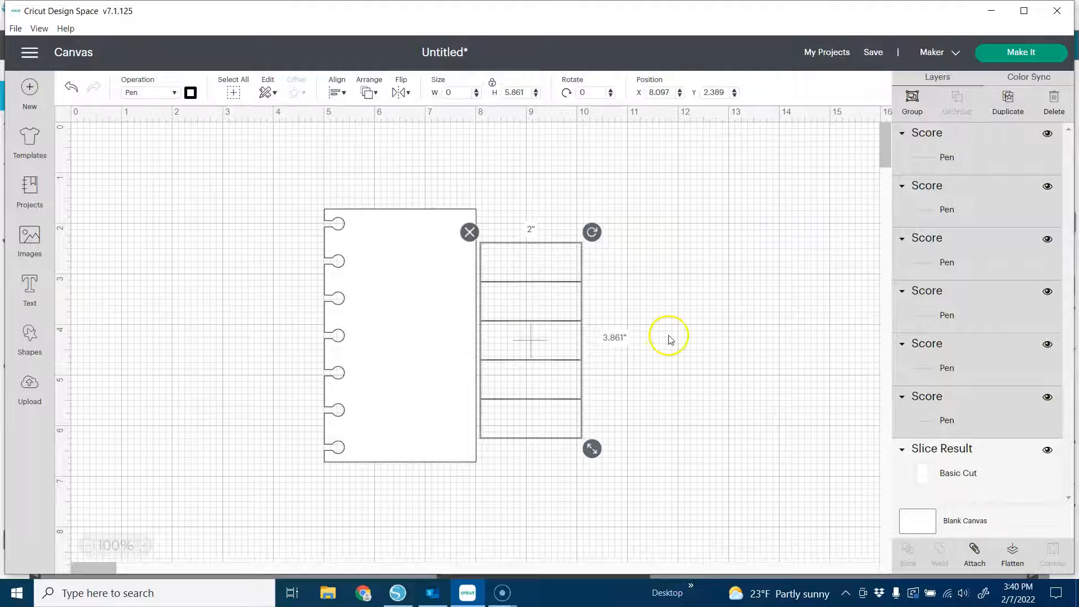
Group the six pen lines and place the group on the card at about X 5.65, Y 2.39 inches.
click(912, 101)
drag(549, 321, 425, 322)
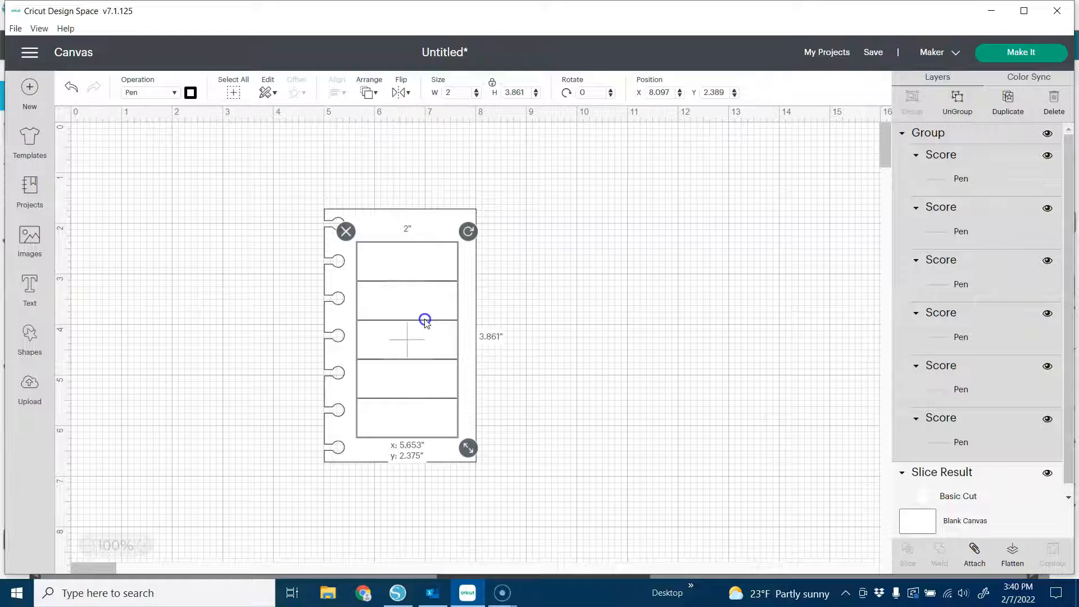
drag(425, 321, 425, 320)
click(554, 321)
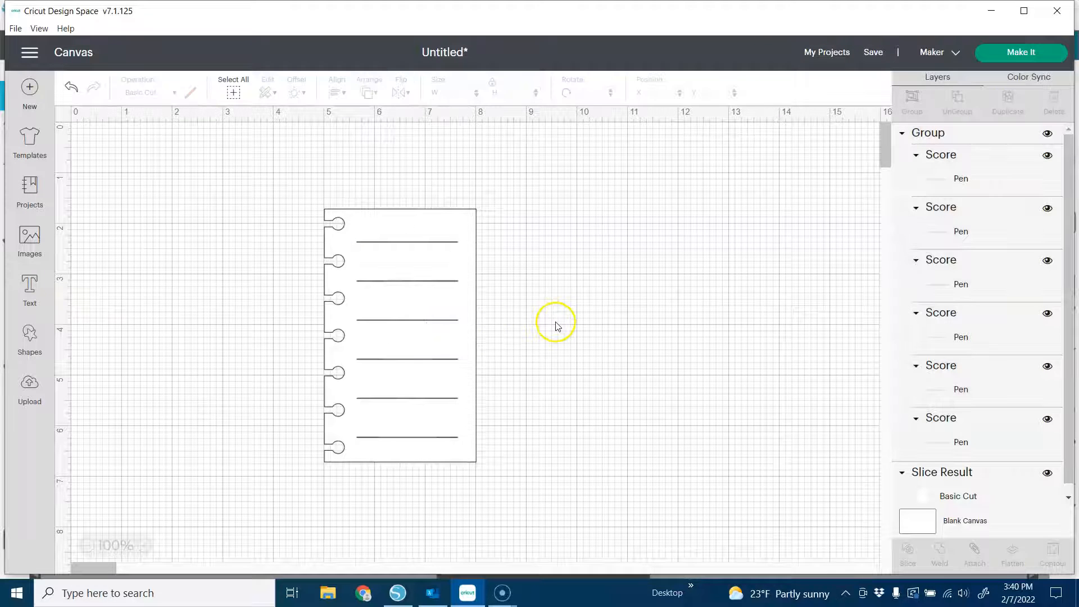
click(450, 249)
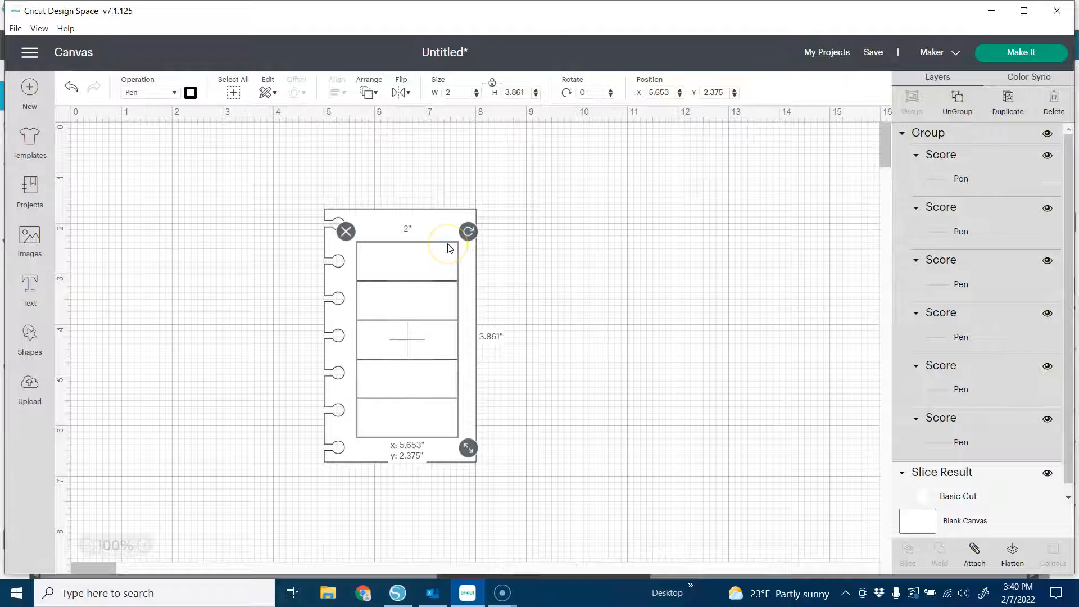
drag(450, 249, 450, 250)
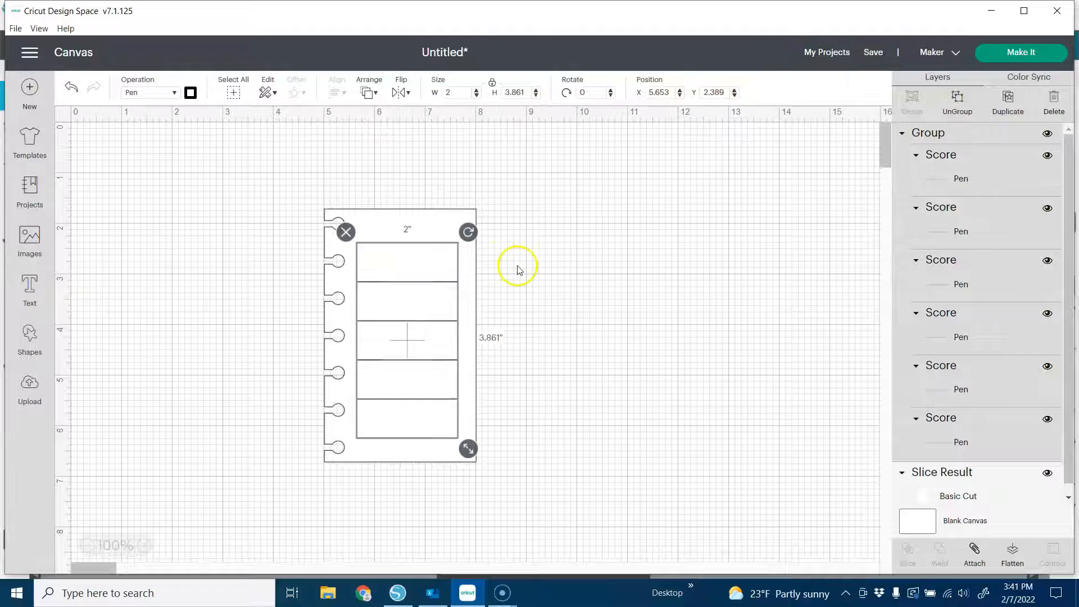
click(531, 271)
Check the mat preview for the pen lines and the card before they are attached, and return to the canvas.
drag(500, 169, 312, 519)
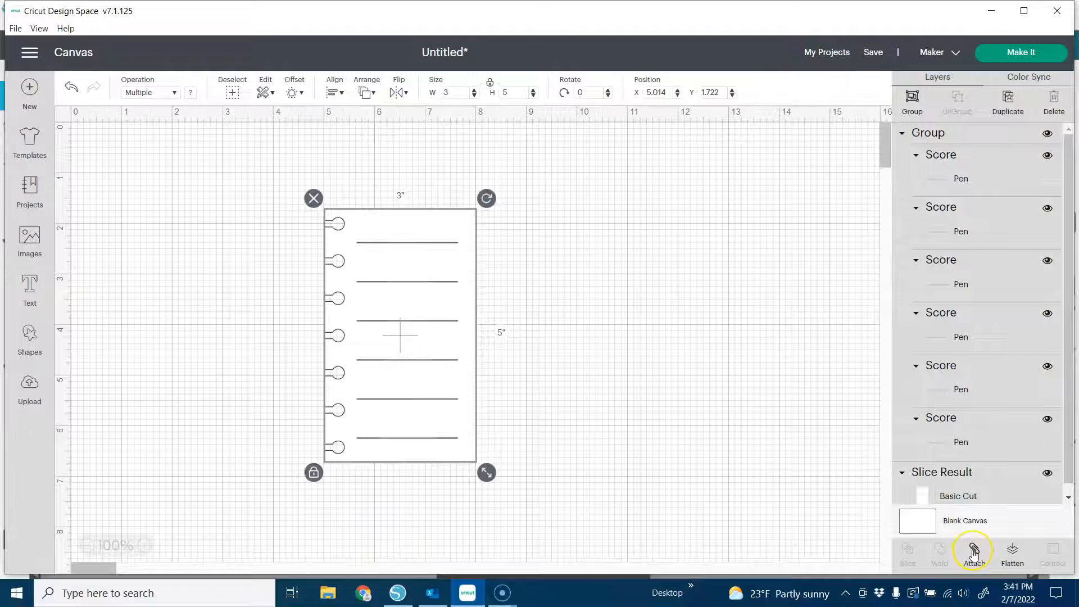
click(586, 434)
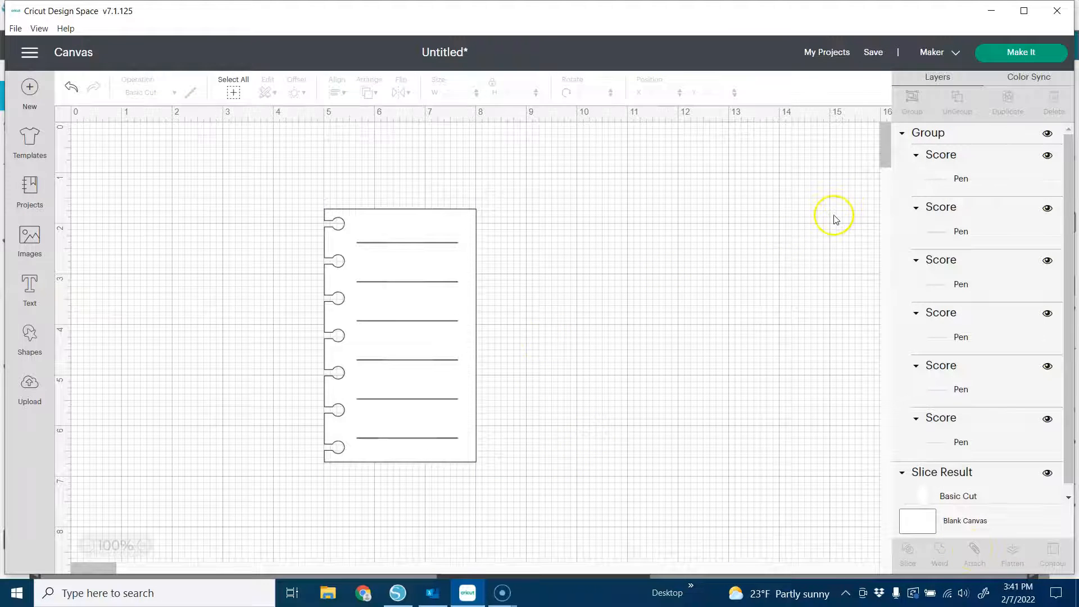
click(1029, 55)
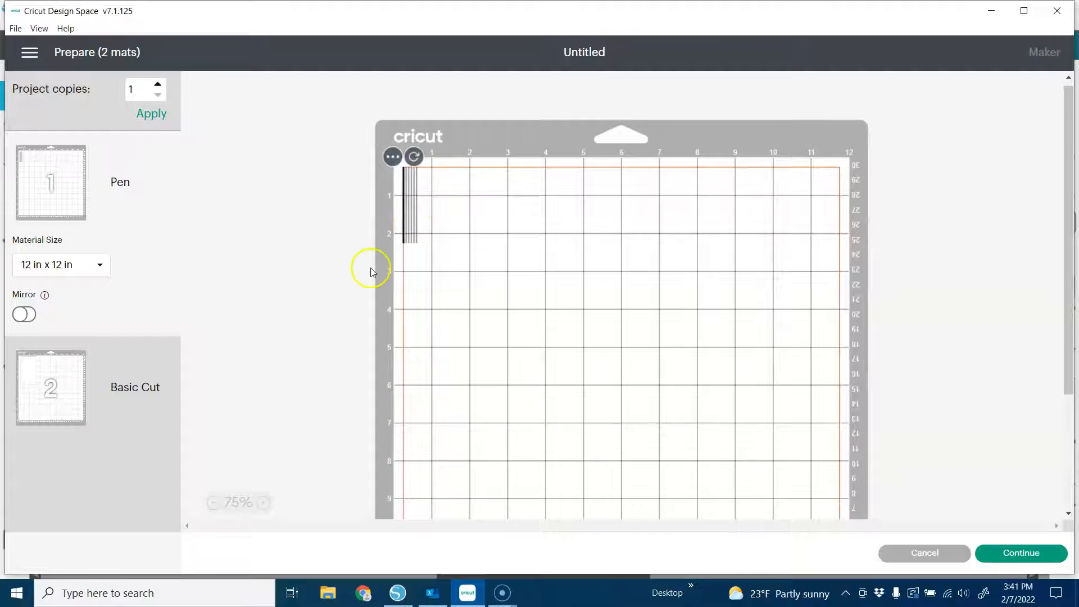
click(41, 399)
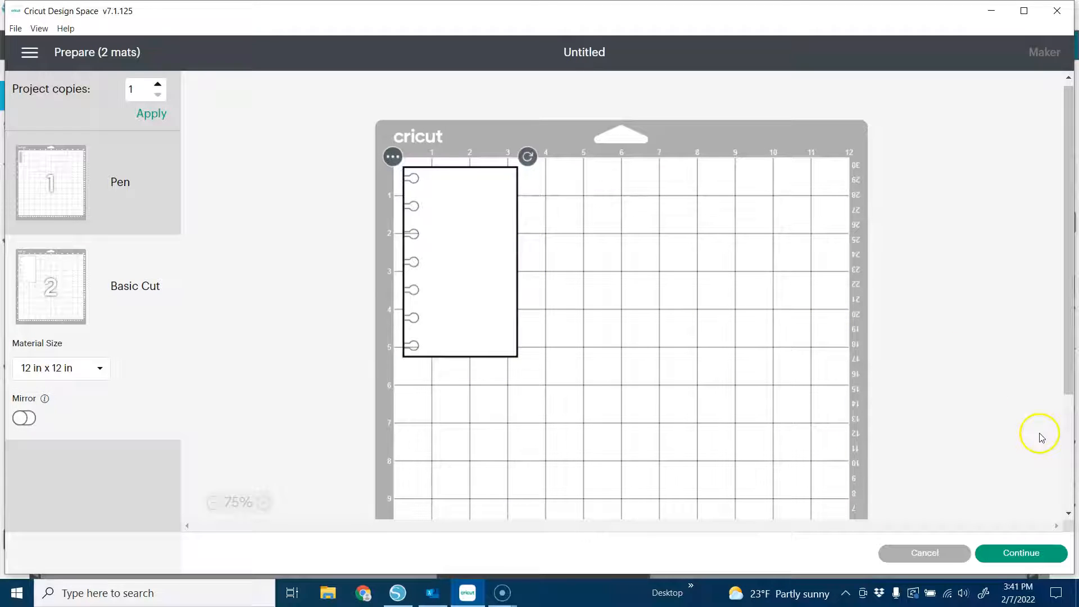
click(937, 555)
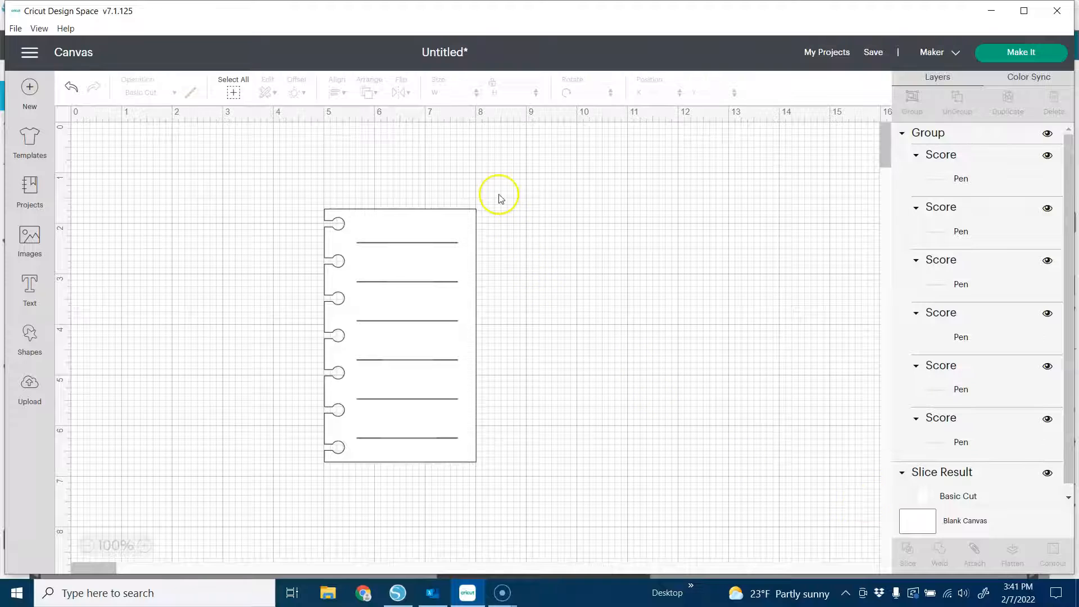
Attach the grouped pen lines to the card and check the result in the mat preview.
drag(511, 171, 284, 509)
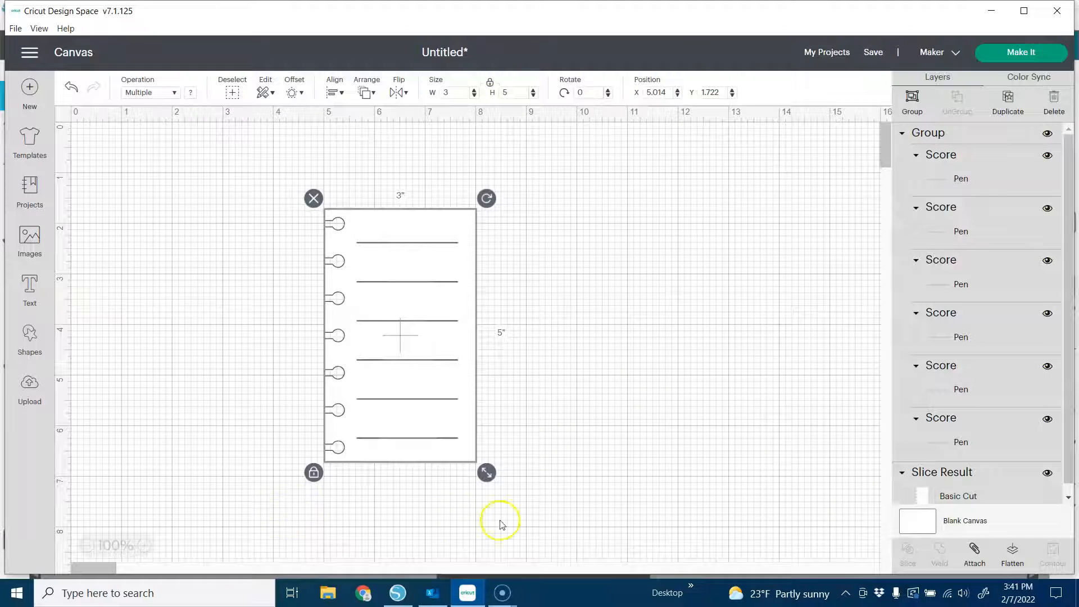
click(976, 554)
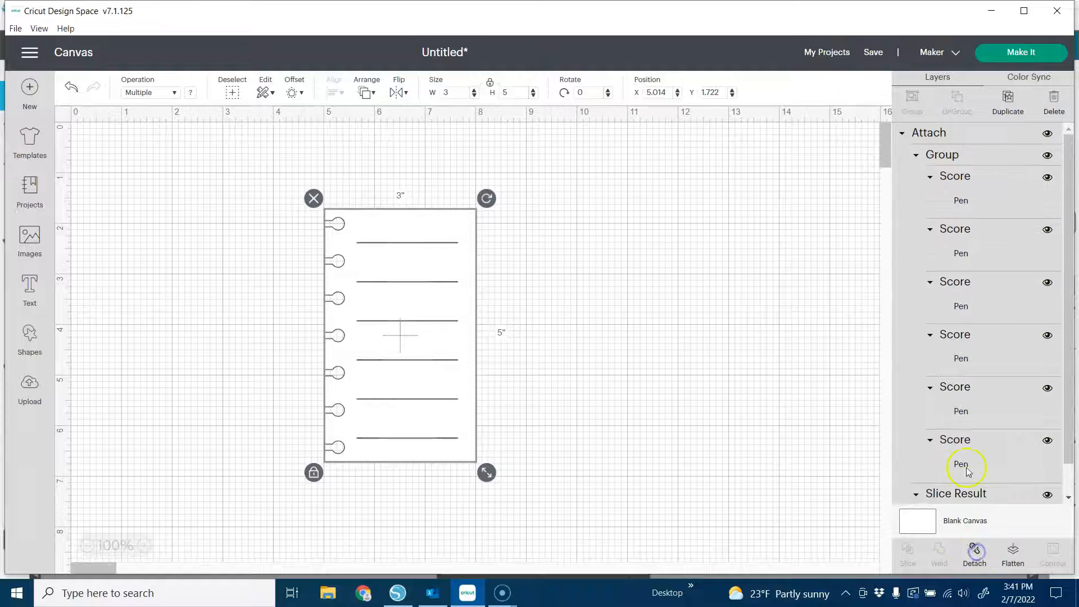
click(1019, 52)
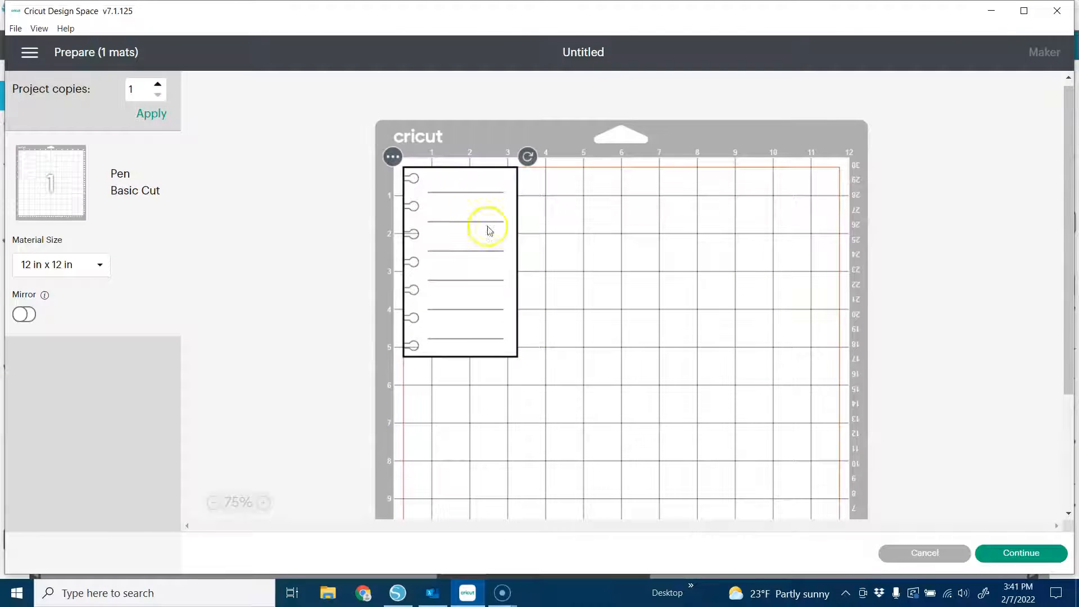
click(935, 555)
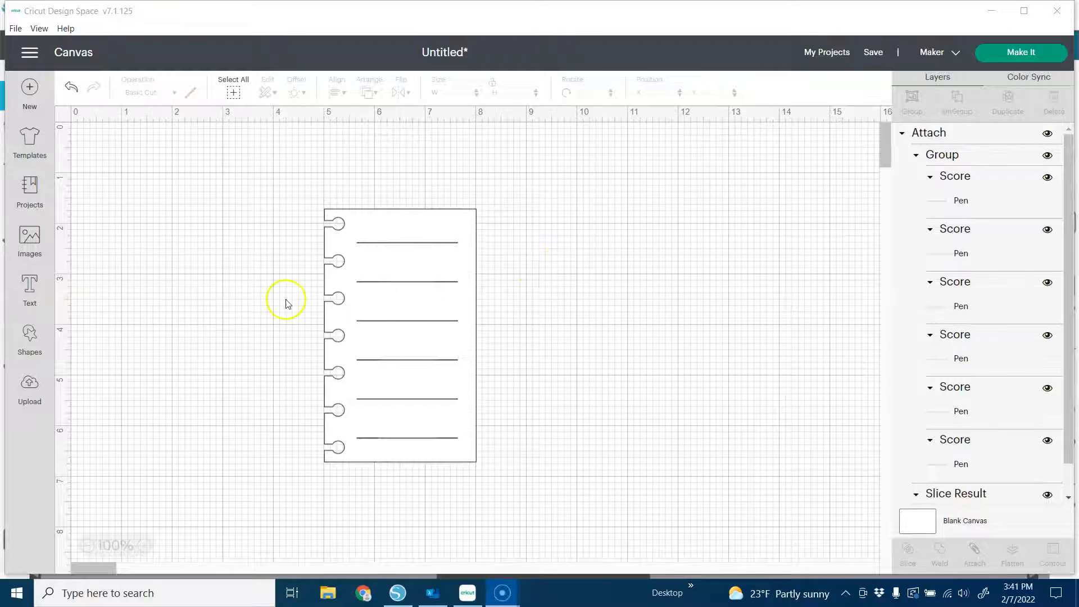
Add a text object reading "P.S. I love" to the canvas.
click(31, 288)
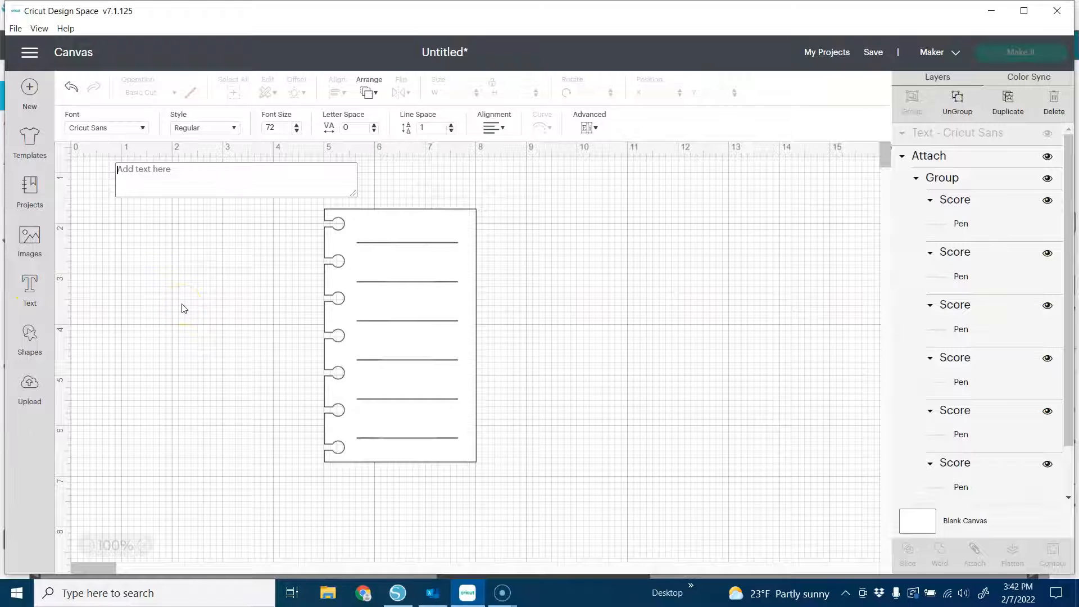
text(P.S. )
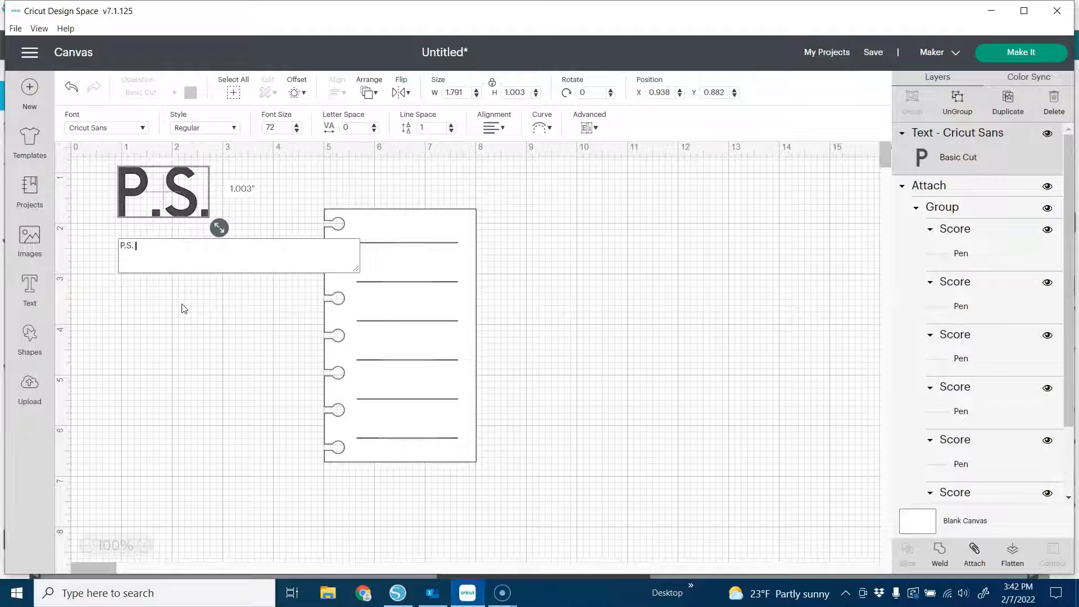
text(I)
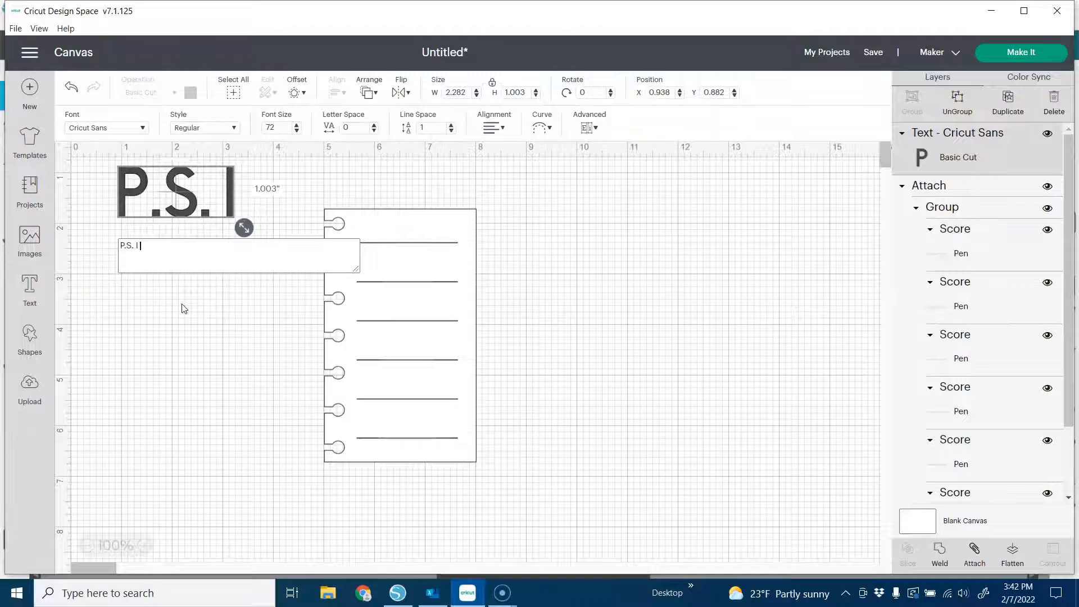
text( Lo)
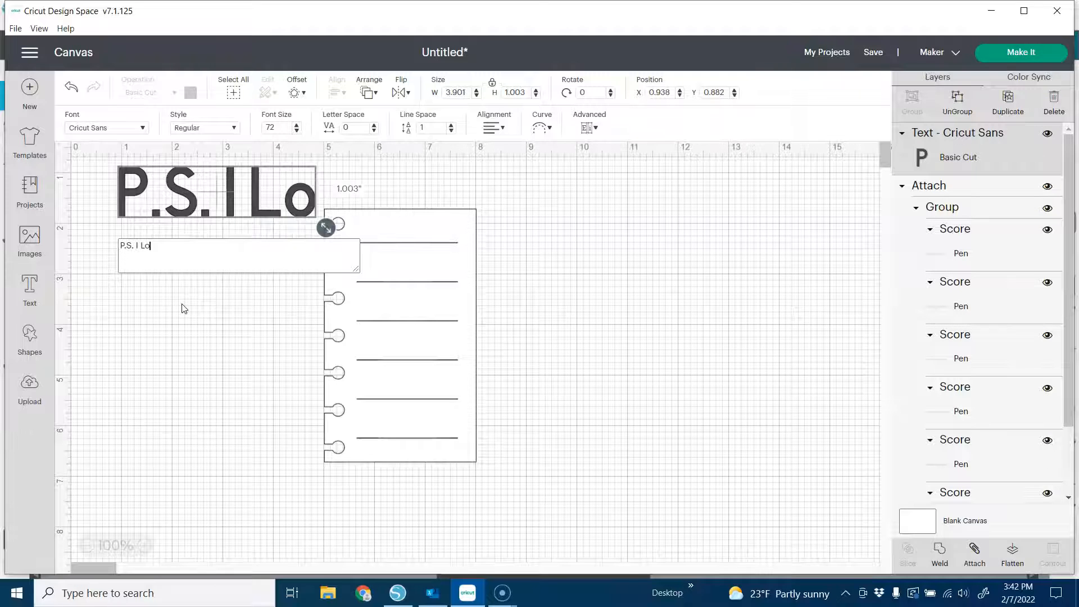
key(BackSpace)
key(BackSpace)
key(BackSpace)
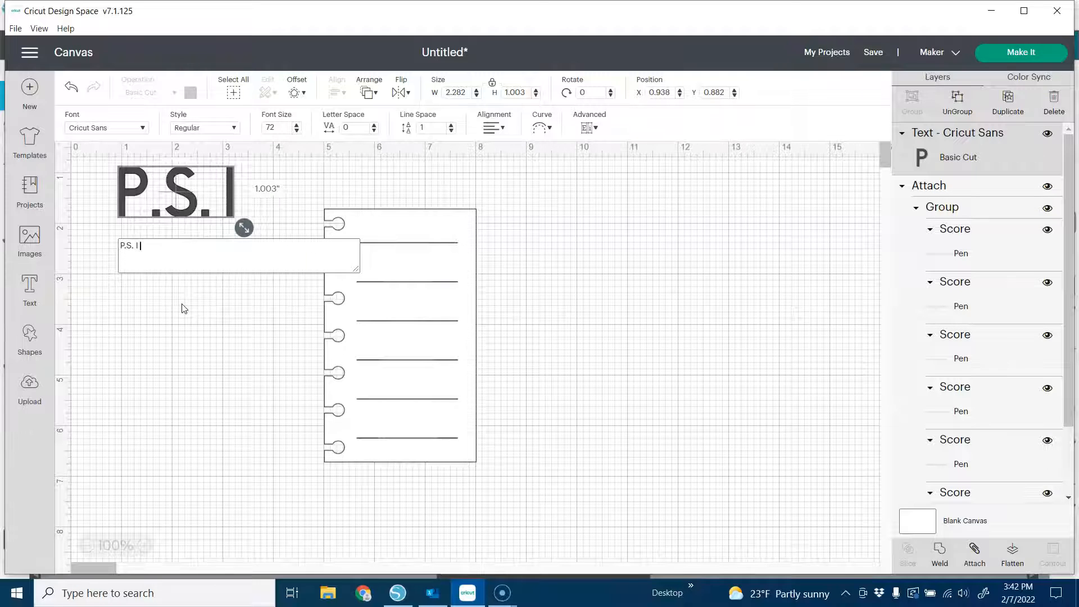
text(love)
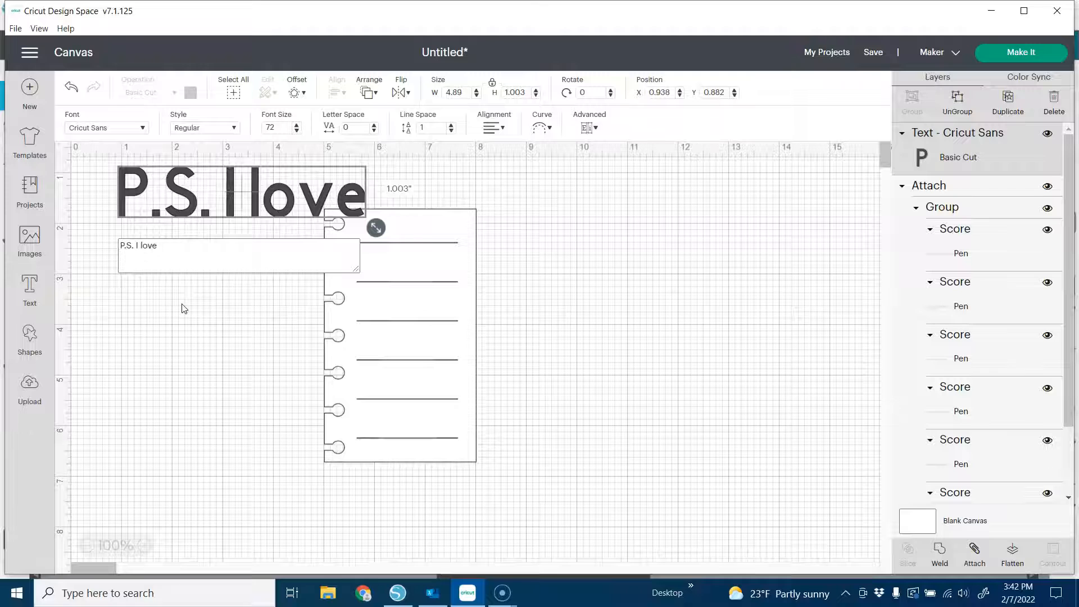
click(600, 238)
Duplicate the "P.S. I love" text, change the copy to "YOU", and place it beneath the original.
click(307, 202)
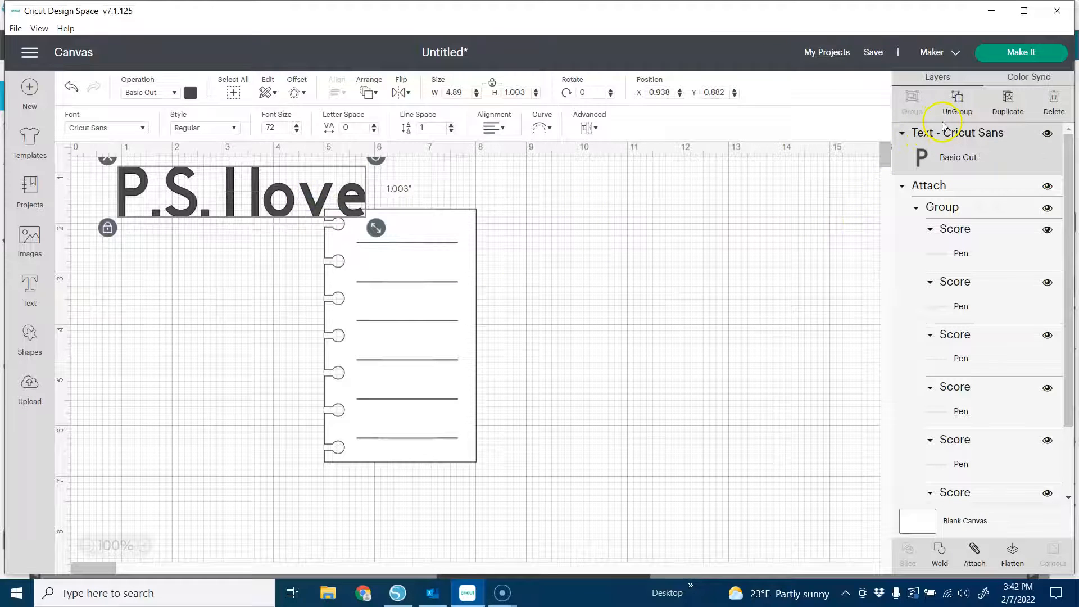
drag(363, 214, 315, 306)
double_click(316, 306)
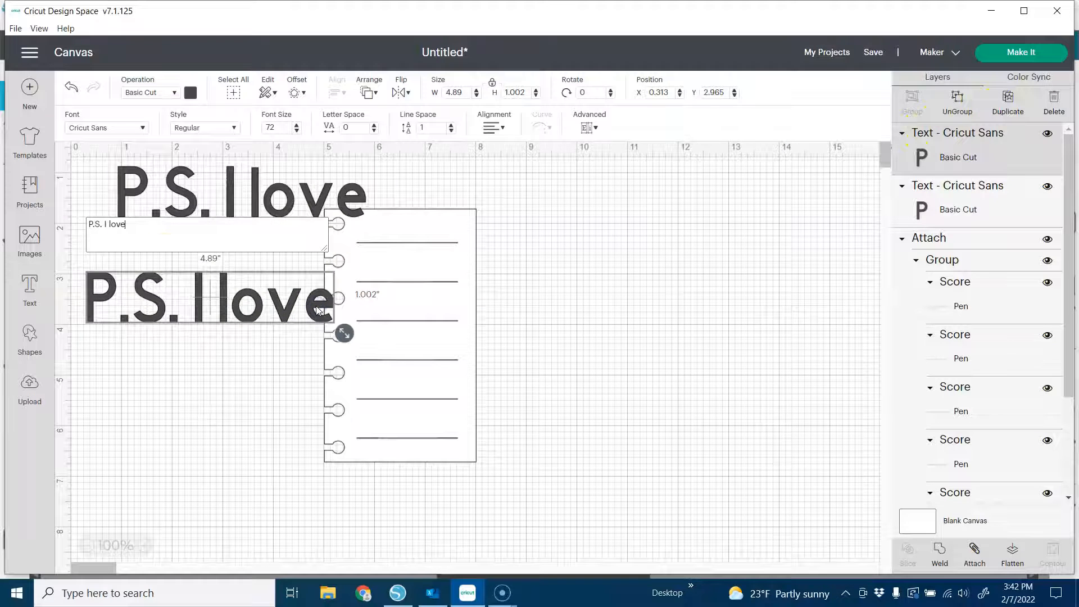
click(135, 218)
drag(135, 218, 52, 235)
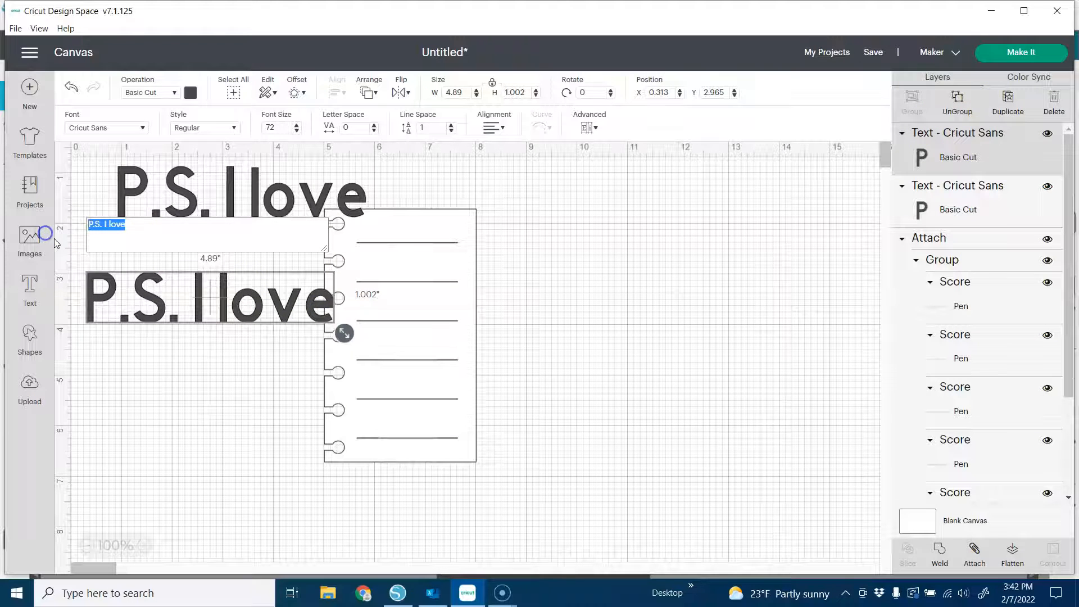
text(YOU)
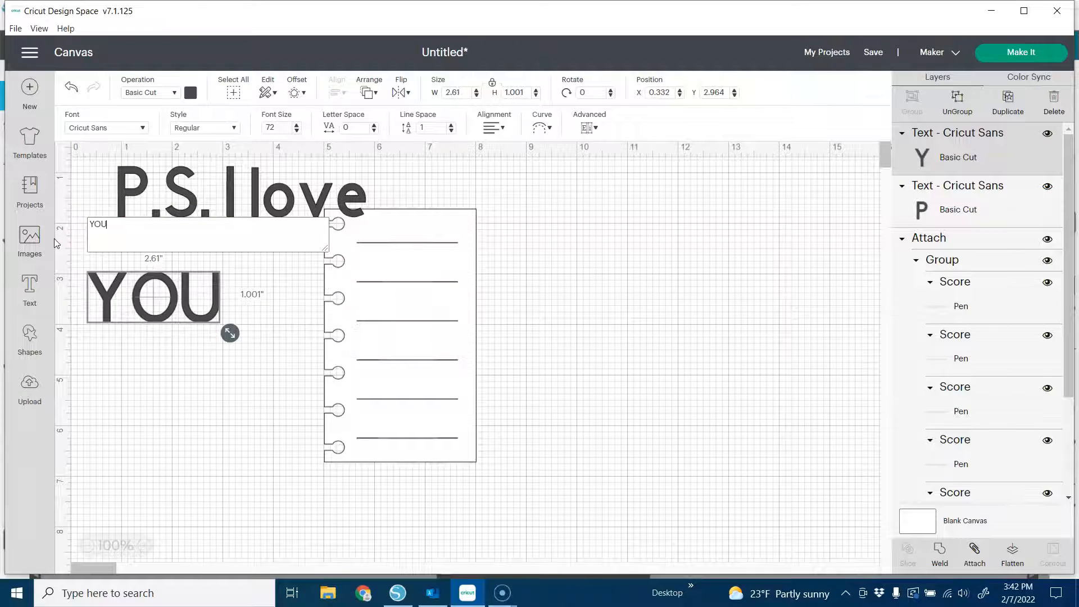
click(604, 285)
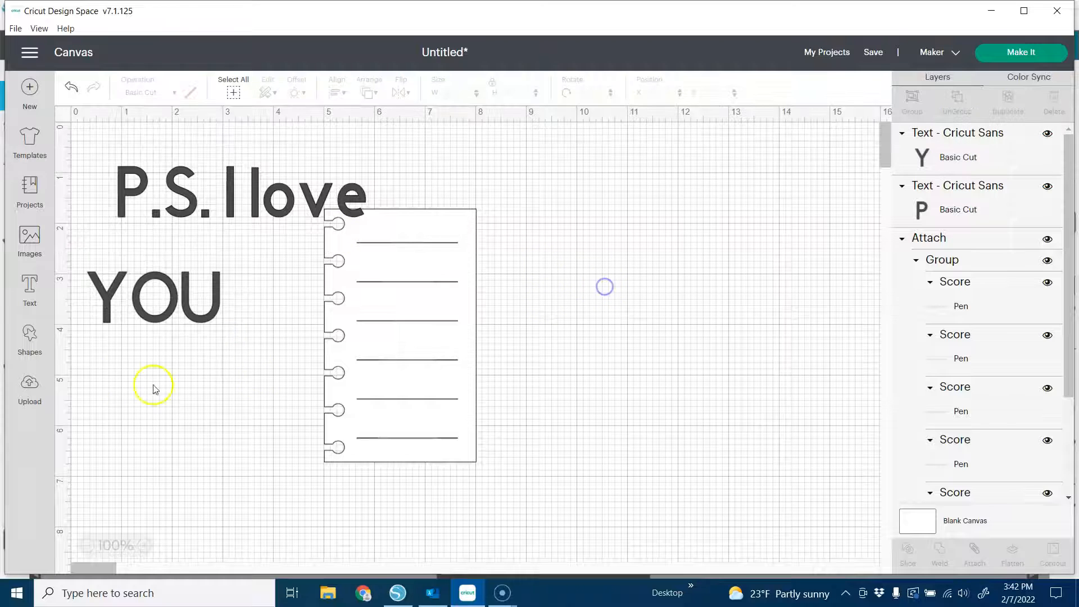
drag(156, 322, 235, 285)
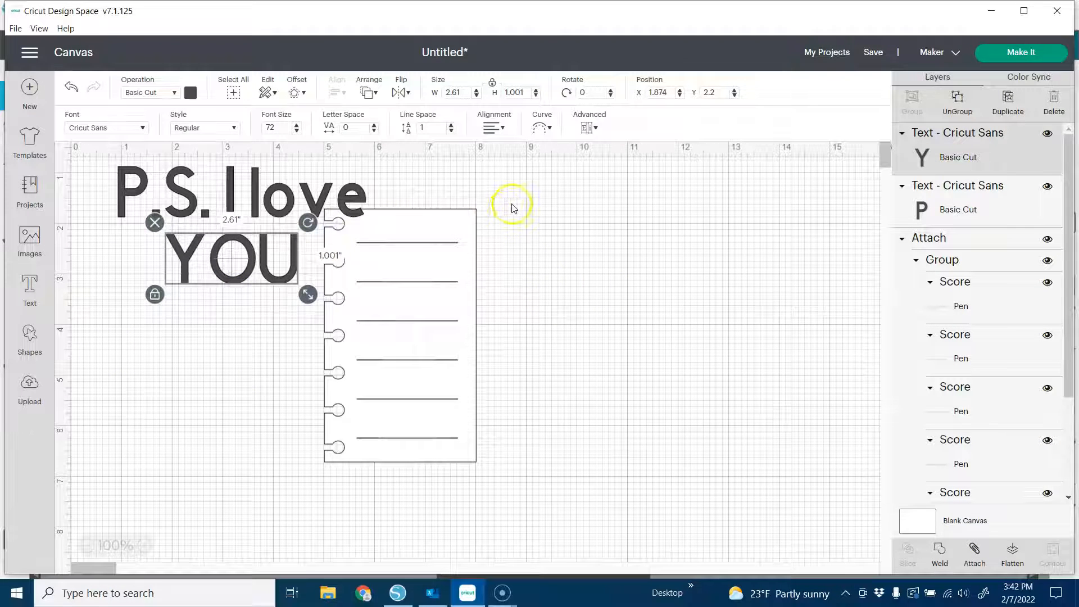
Filter the fonts to writing fonts and set the "P.S. I love" text to Alyssa Stencil Script.
click(354, 199)
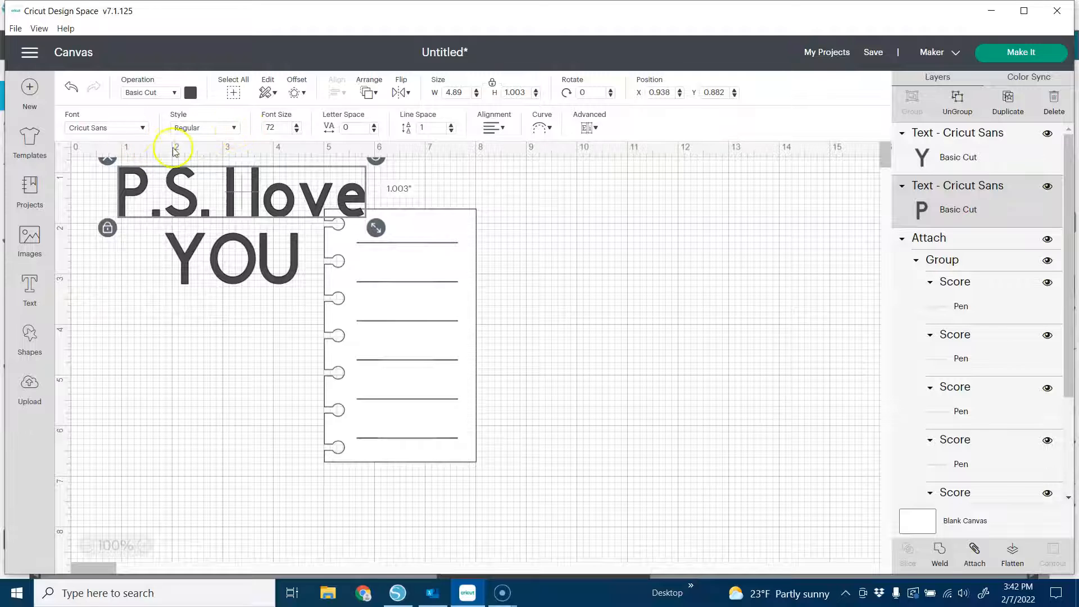
click(144, 130)
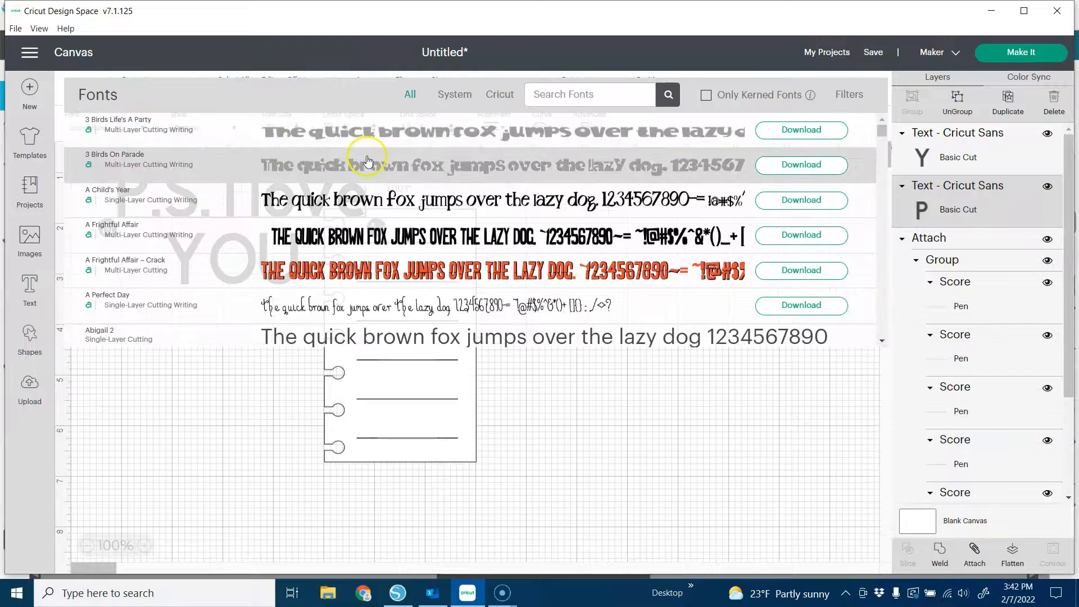
scroll(436, 184, up, 3)
scroll(437, 184, up, 3)
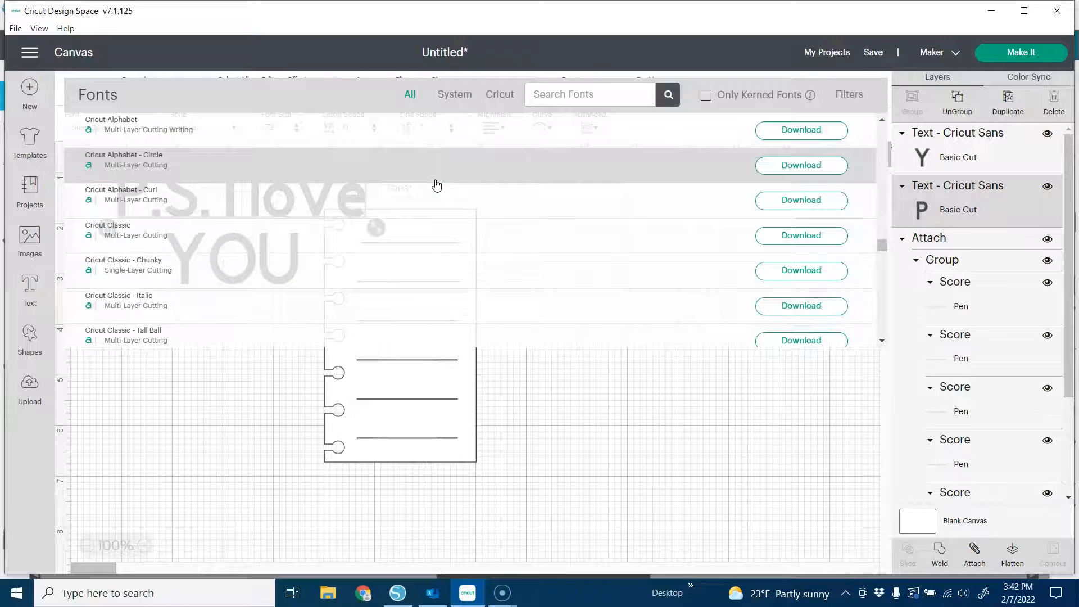
click(854, 97)
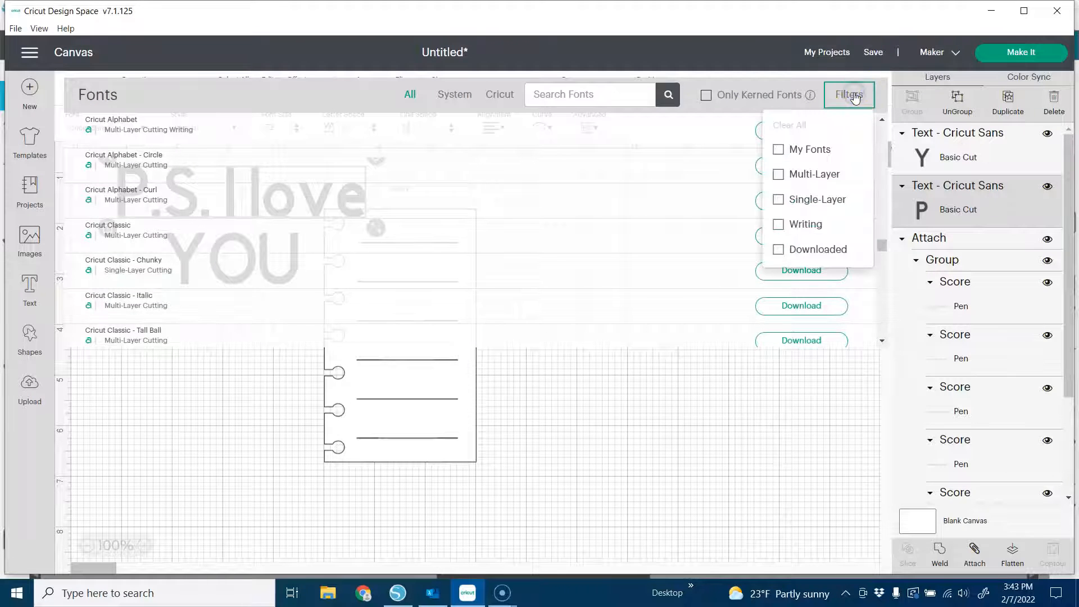
click(780, 225)
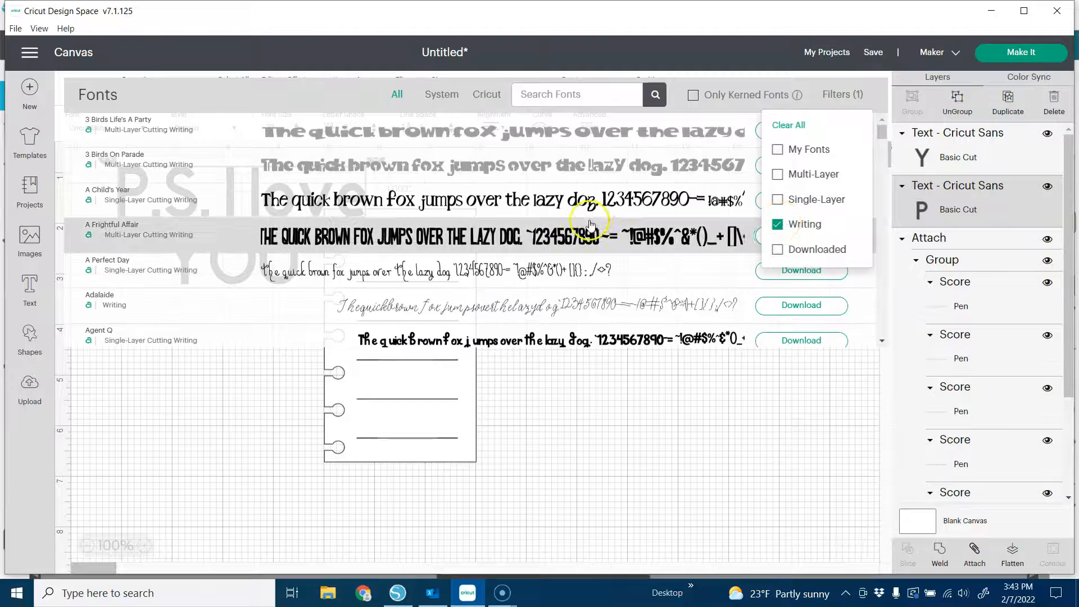
scroll(615, 215, down, 2)
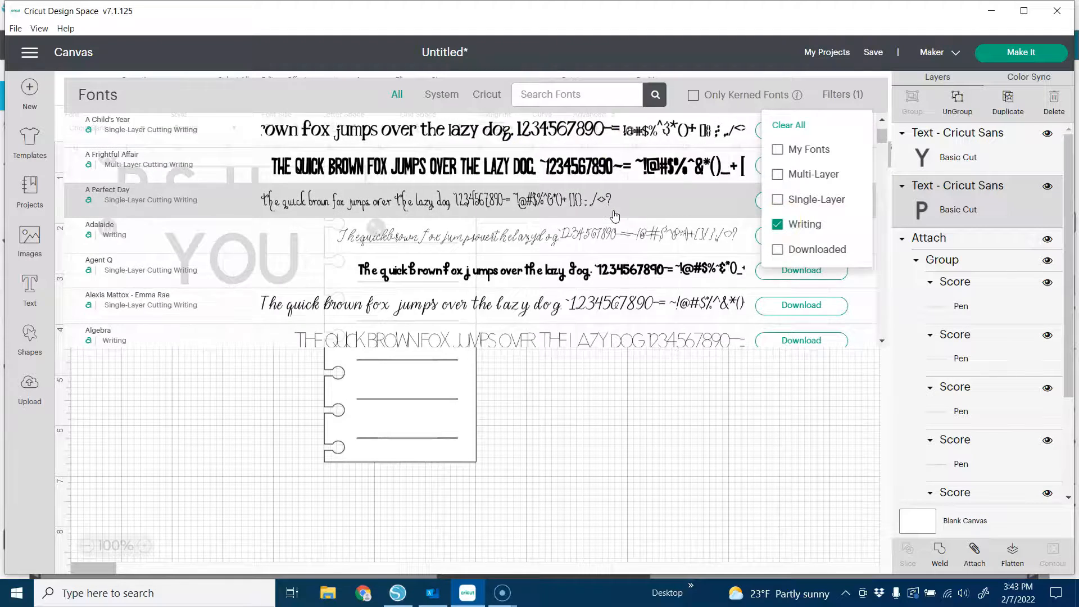
scroll(614, 215, down, 6)
scroll(614, 217, up, 1)
scroll(615, 217, down, 1)
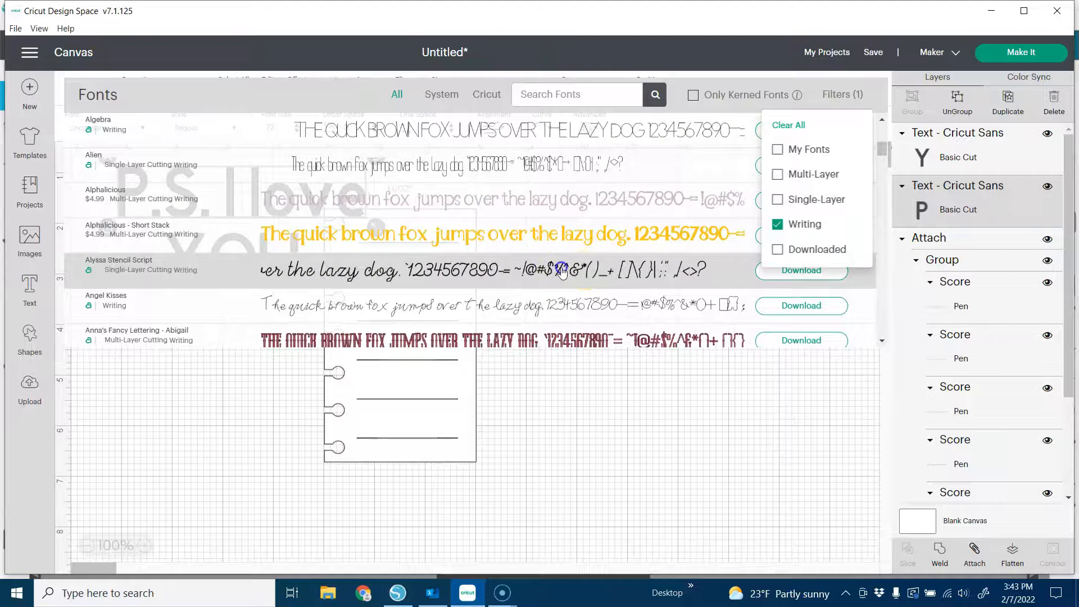
click(562, 272)
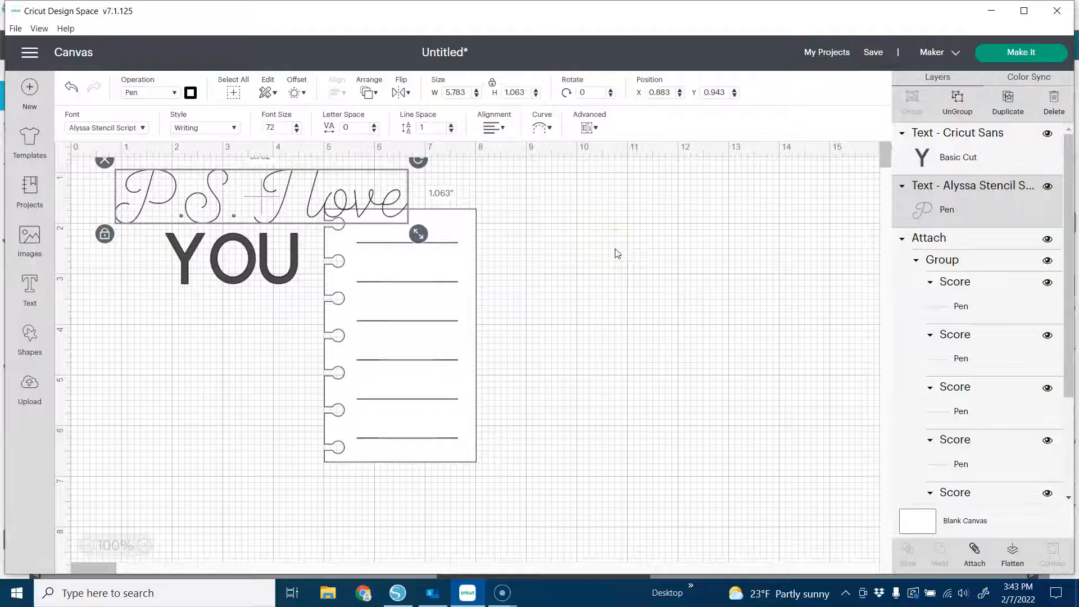
Switch the "P.S. I love" text to the Regular style for comparison and return it to Writing.
click(235, 130)
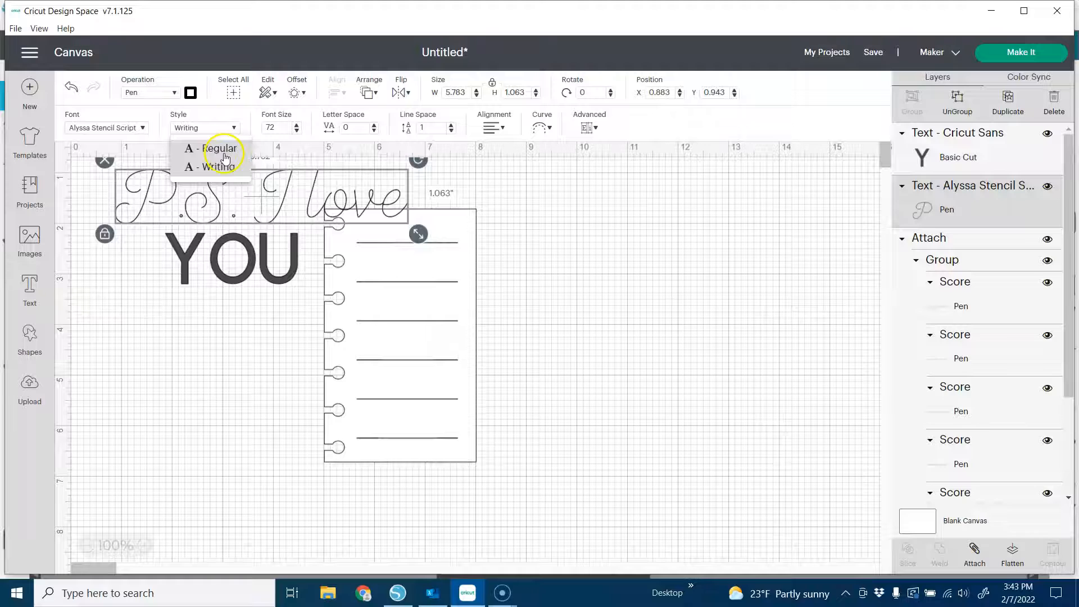
click(230, 150)
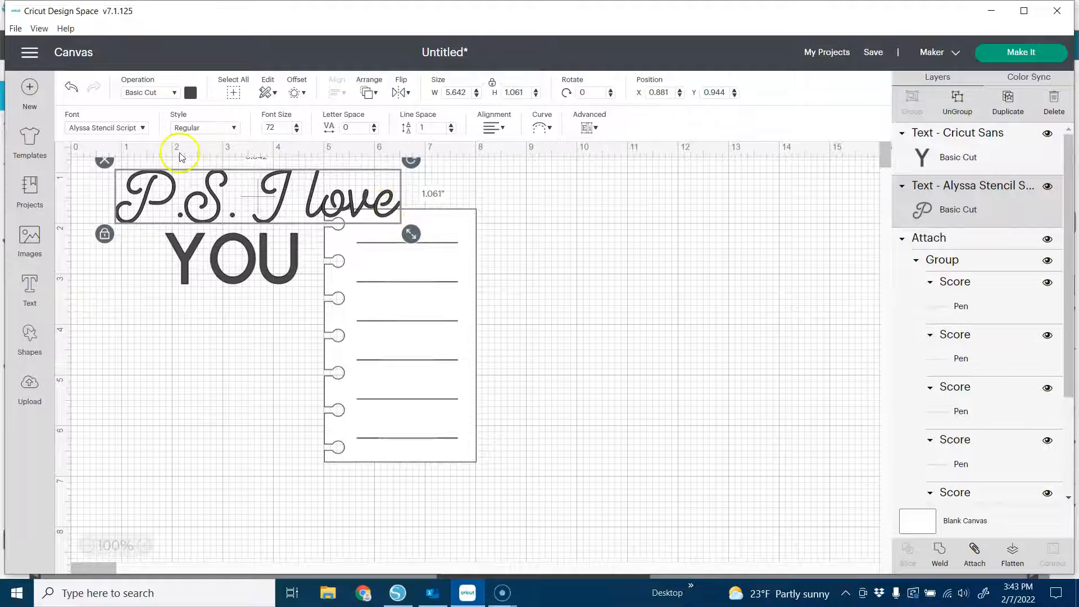
click(236, 129)
click(236, 169)
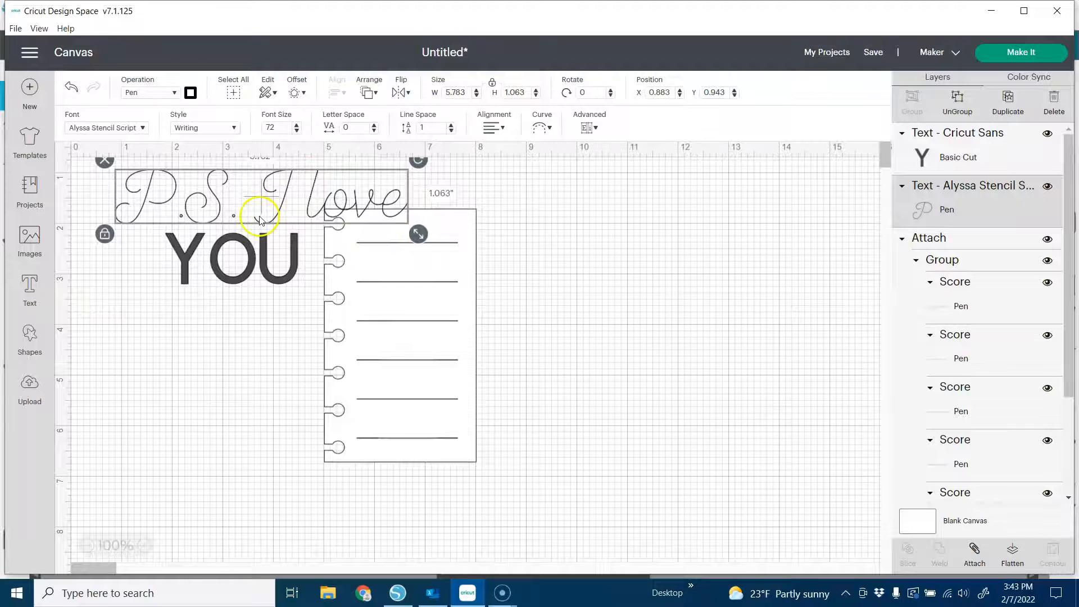
Set the "YOU" text to the Alyssa Stencil Script writing font and shift "P.S. I love" slightly to the left.
click(284, 283)
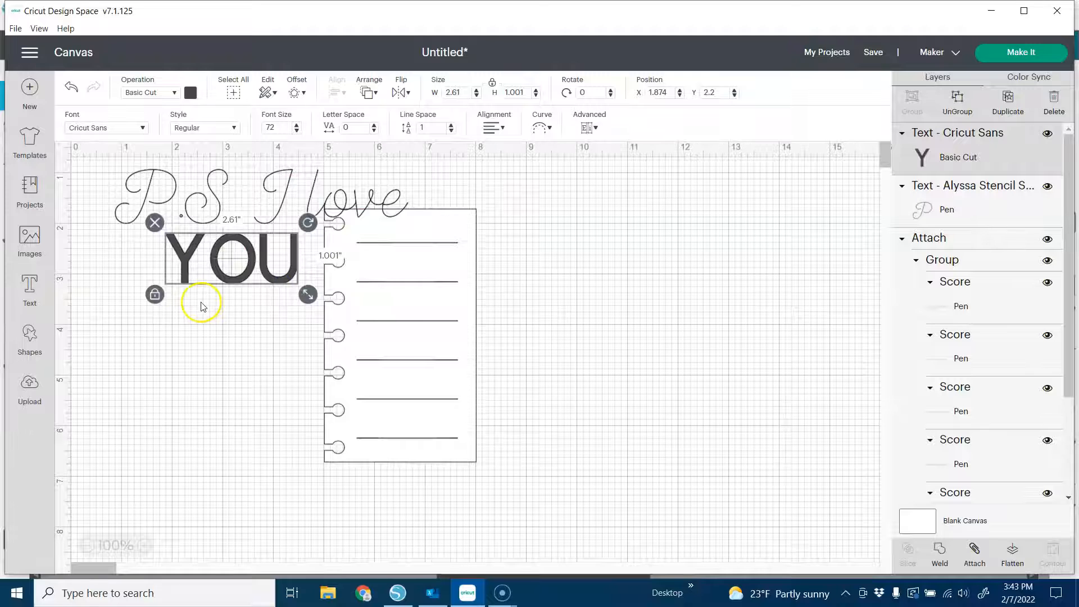
click(140, 127)
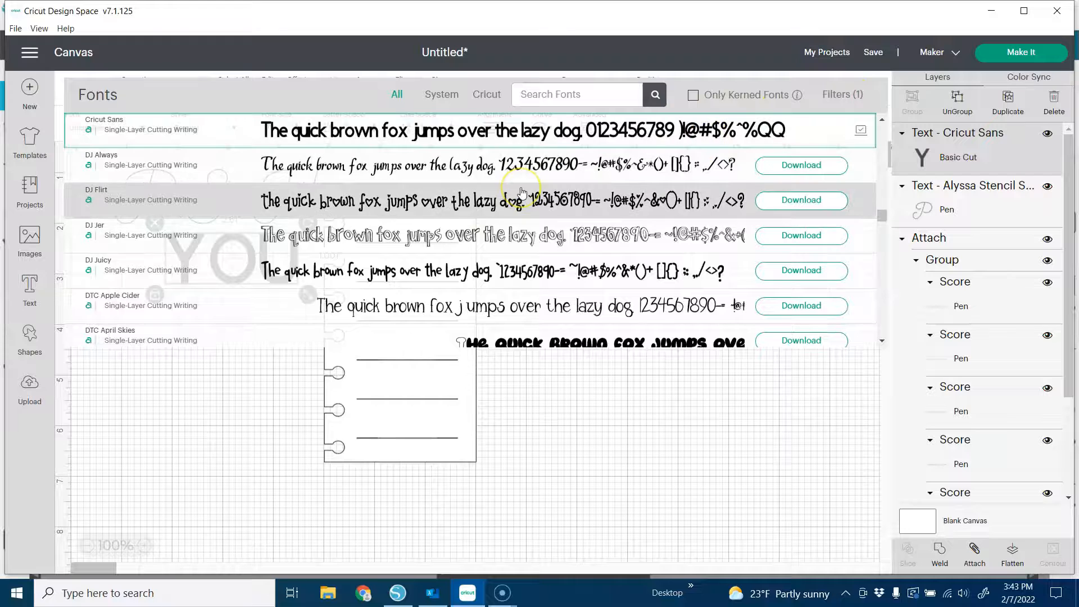
scroll(522, 193, down, 1)
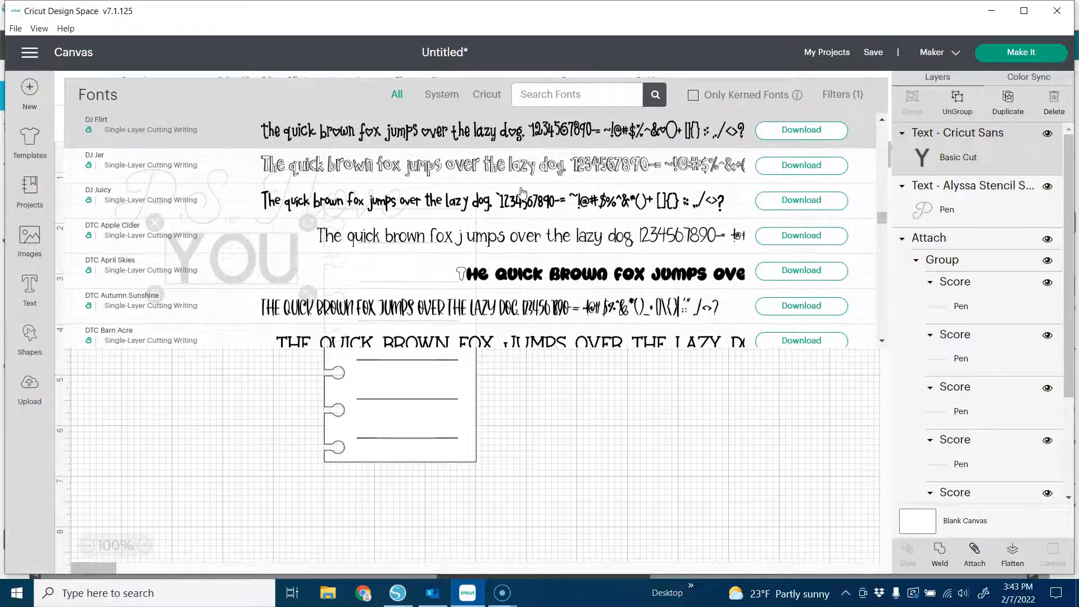
scroll(522, 192, up, 2)
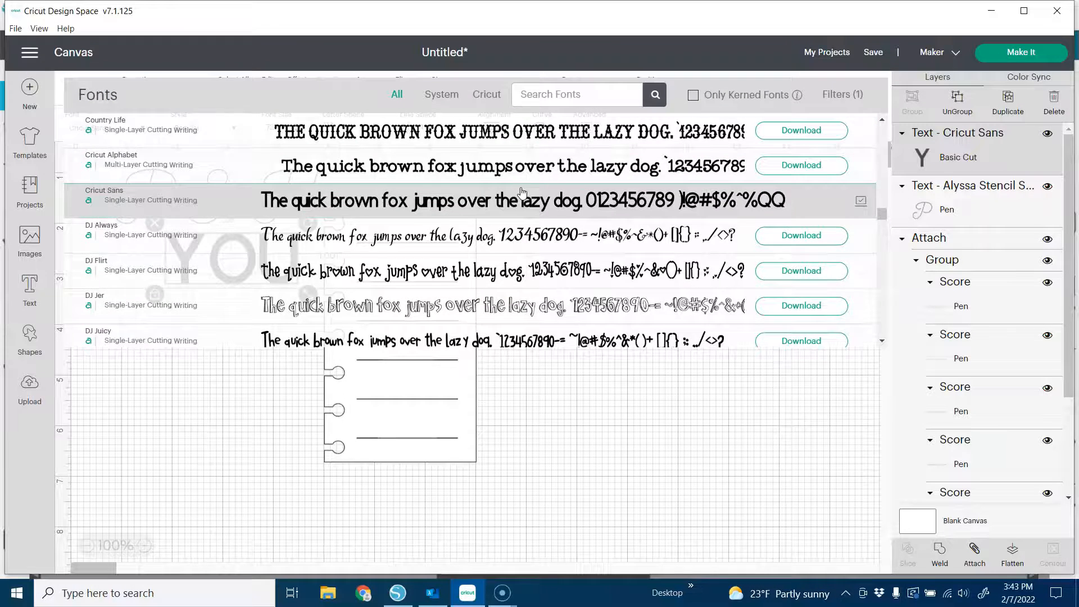
scroll(522, 193, up, 3)
scroll(522, 192, up, 3)
scroll(522, 193, up, 5)
scroll(523, 193, up, 6)
click(523, 92)
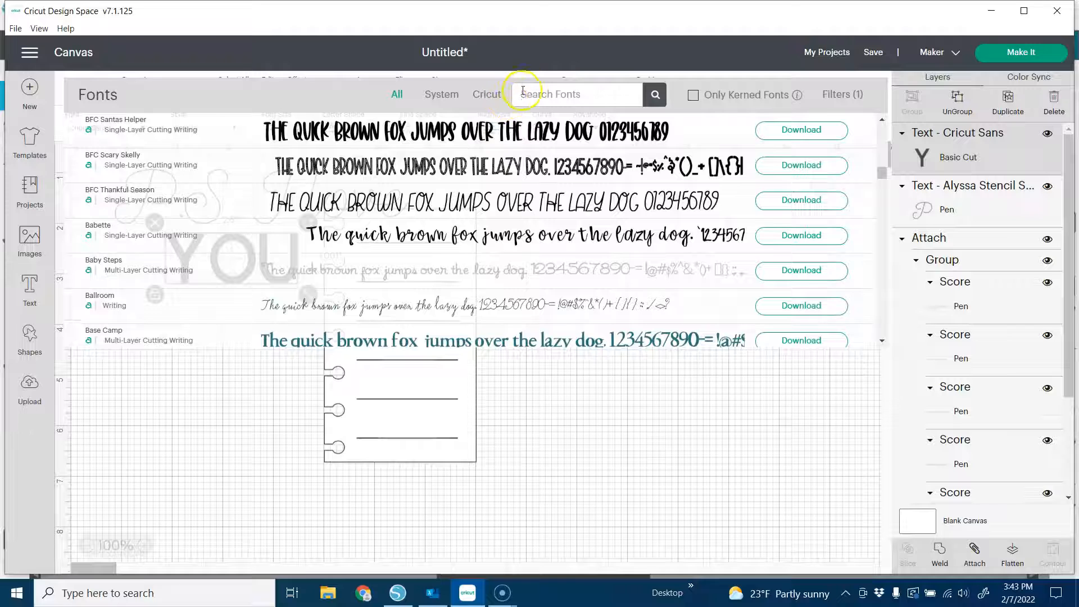
click(487, 94)
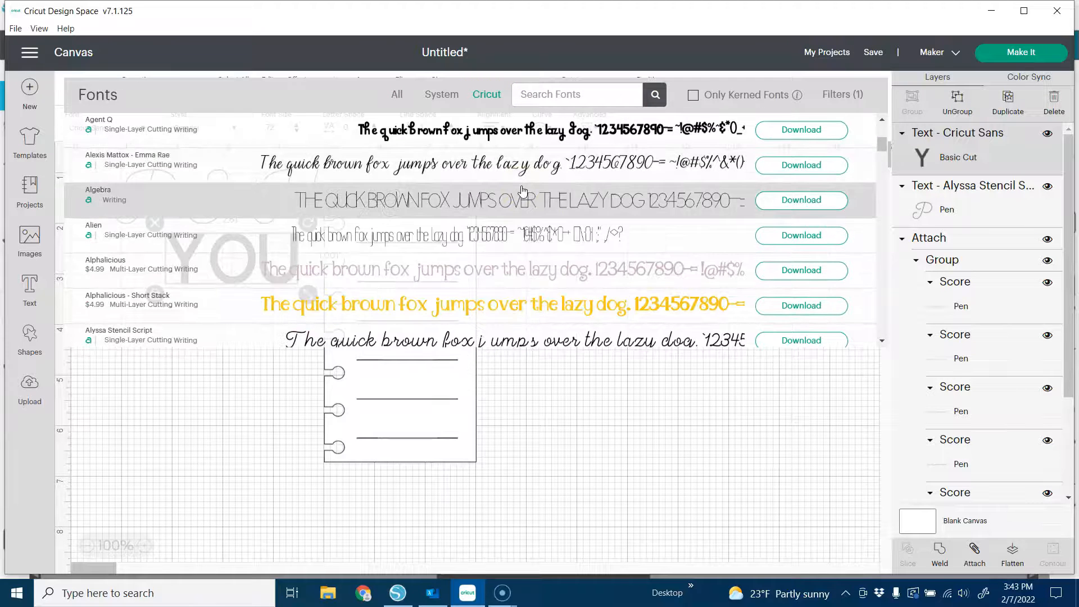
scroll(522, 191, down, 3)
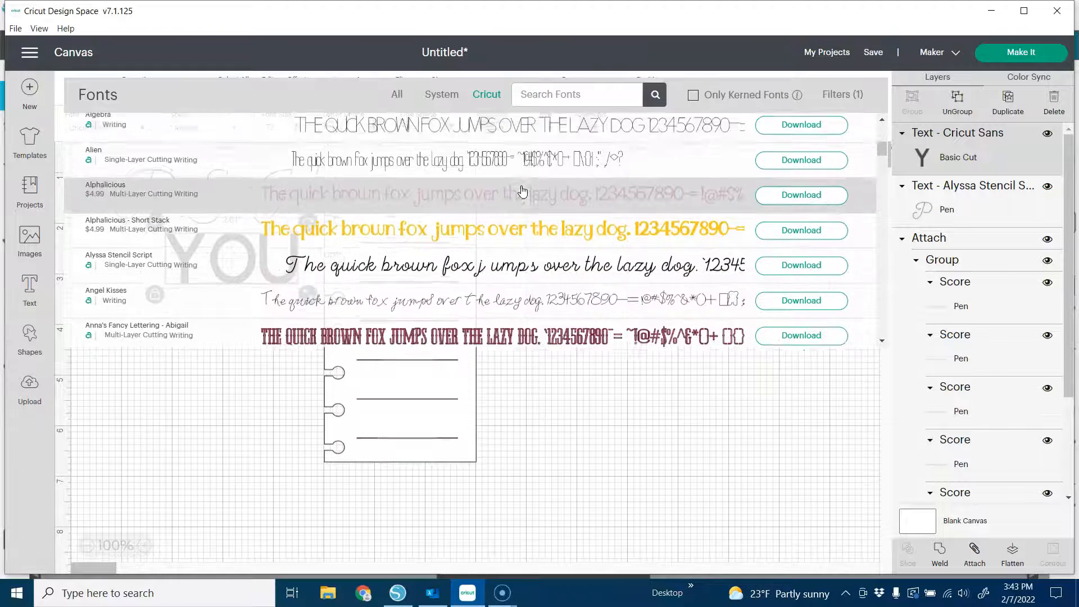
scroll(522, 191, down, 5)
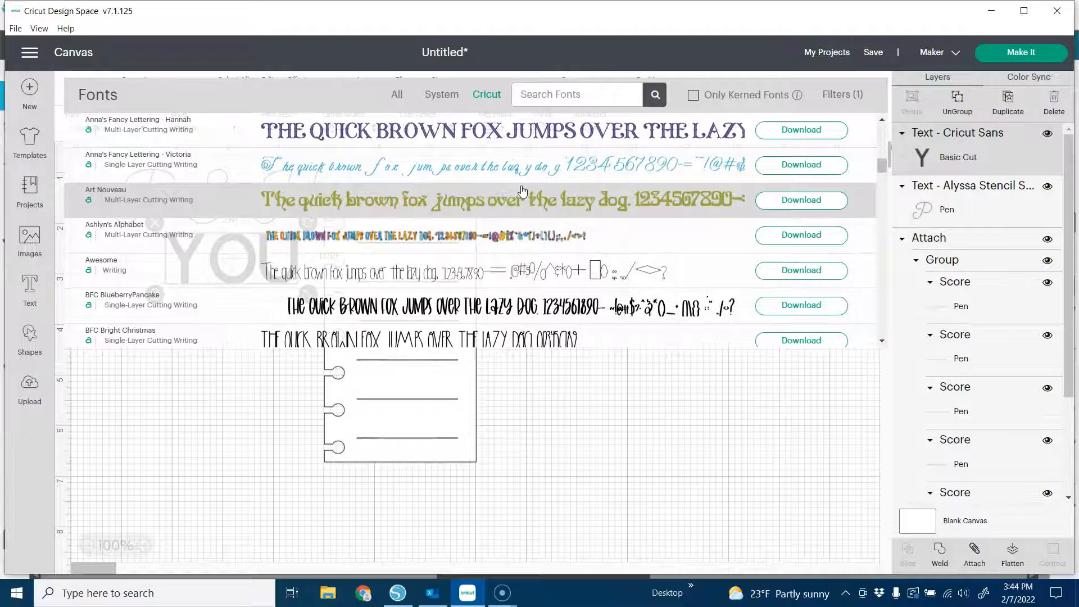
scroll(522, 191, up, 5)
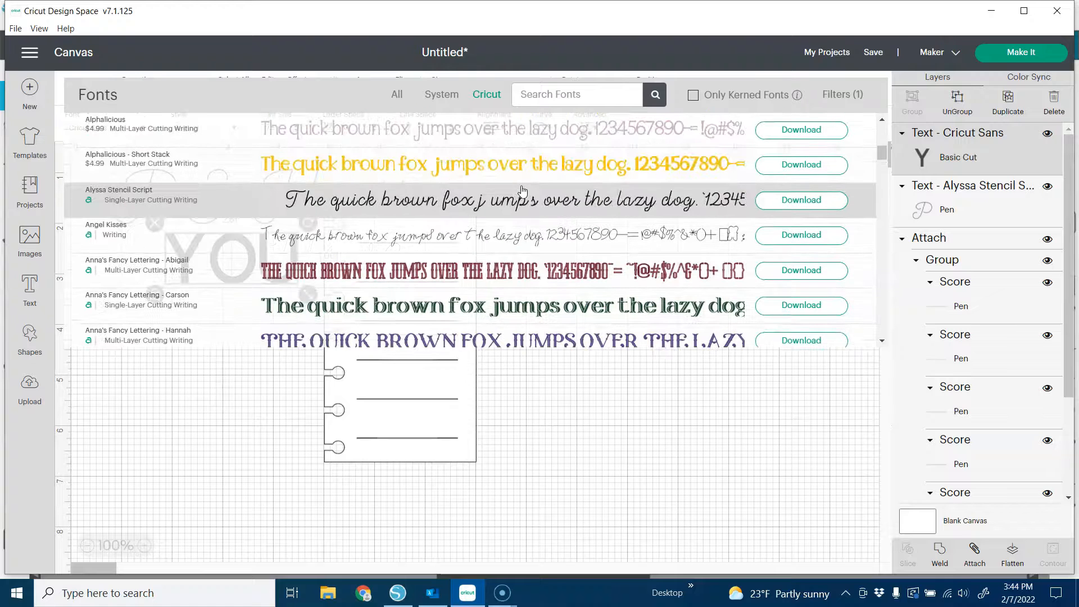
click(520, 193)
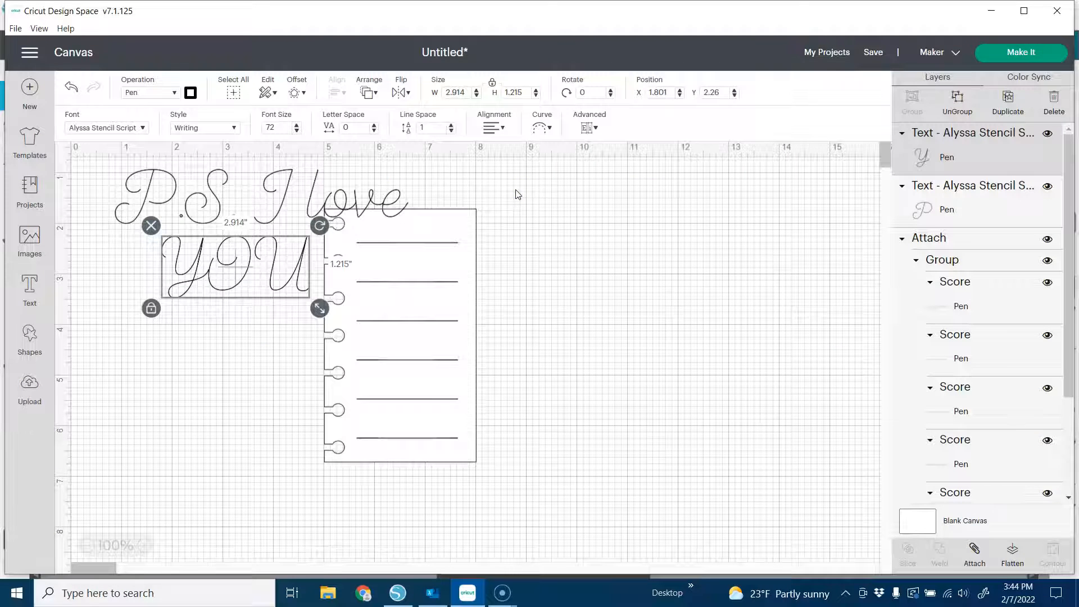
click(566, 221)
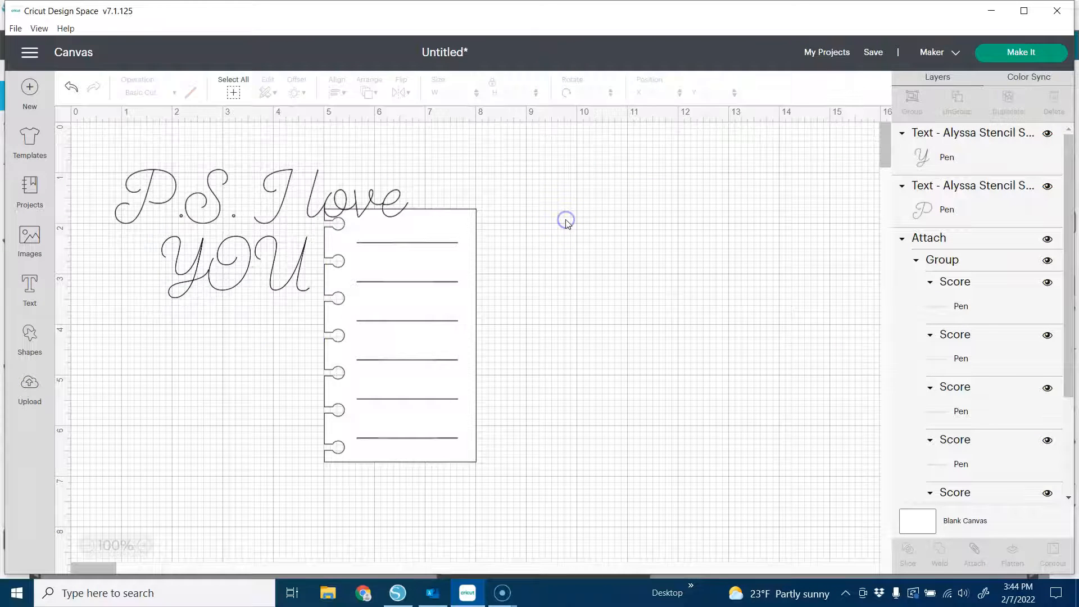
drag(311, 208, 301, 212)
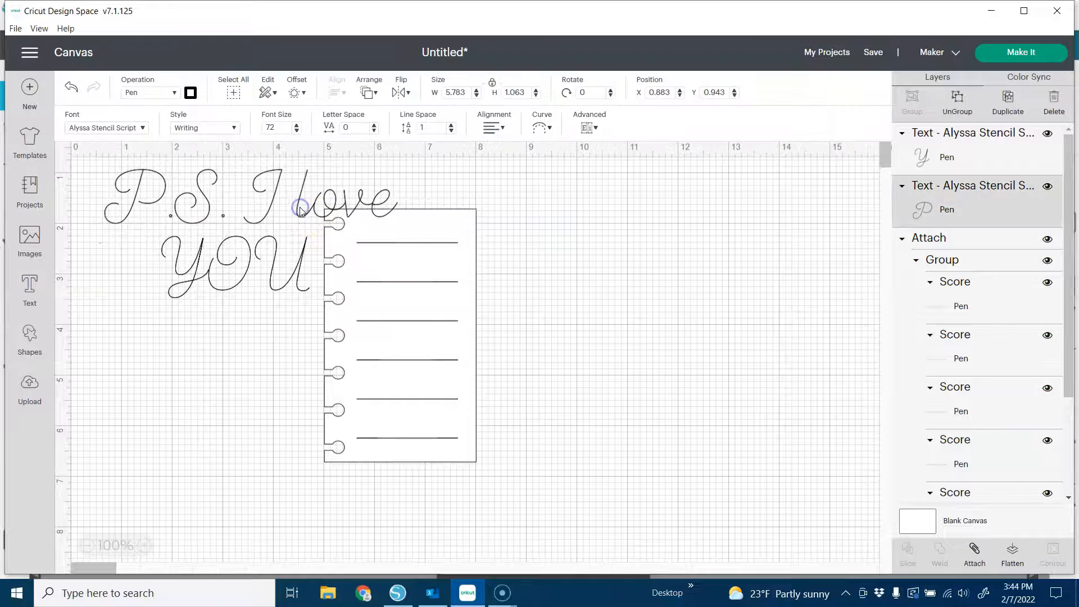
Switch the "YOU" text to the Regular style for comparison and return it to Writing.
click(270, 274)
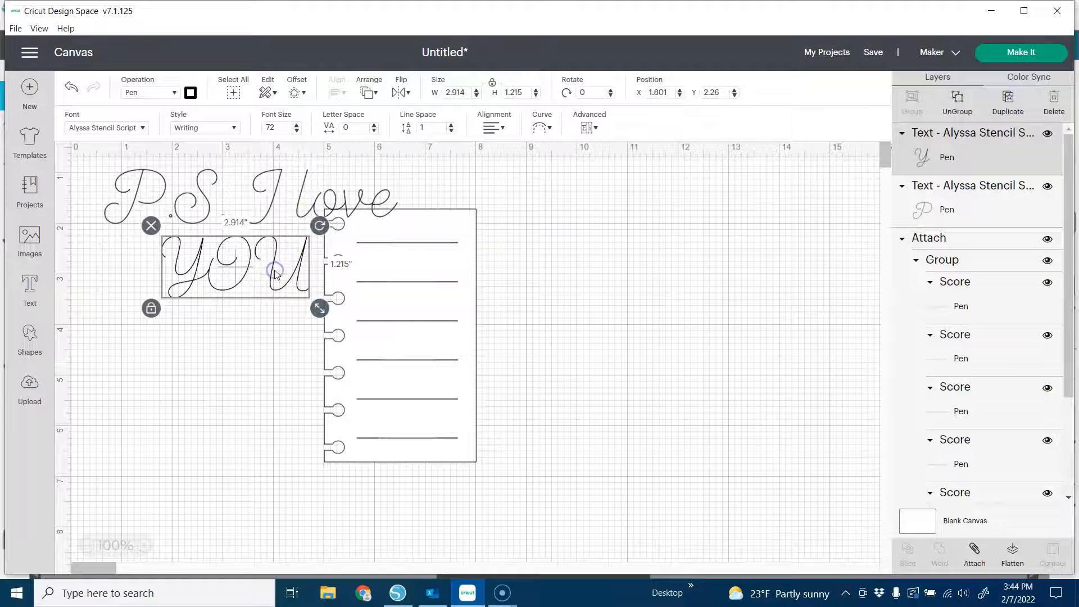
click(231, 128)
click(233, 143)
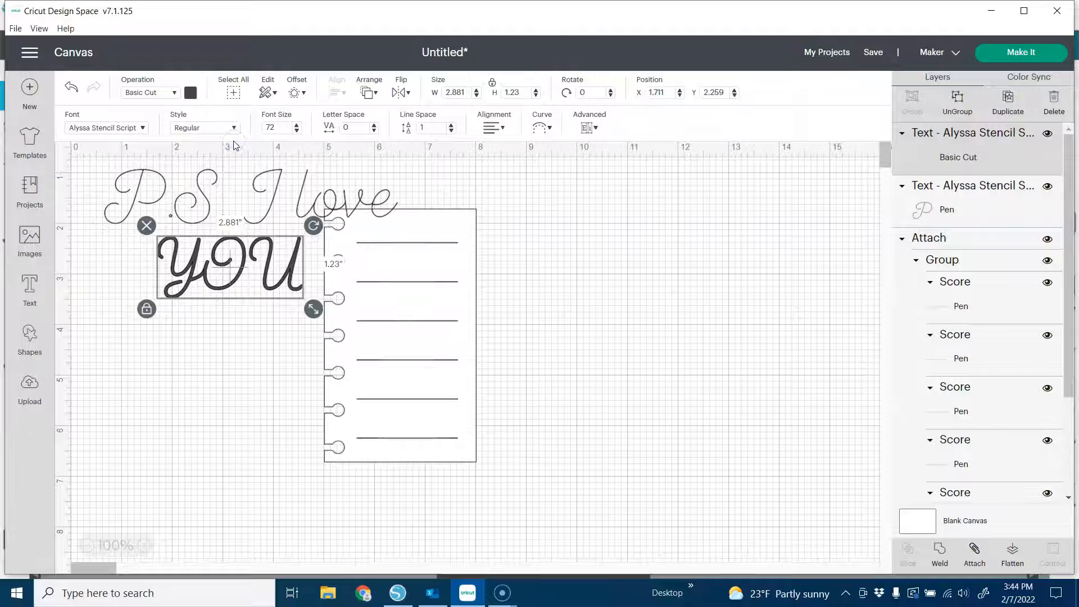
click(234, 128)
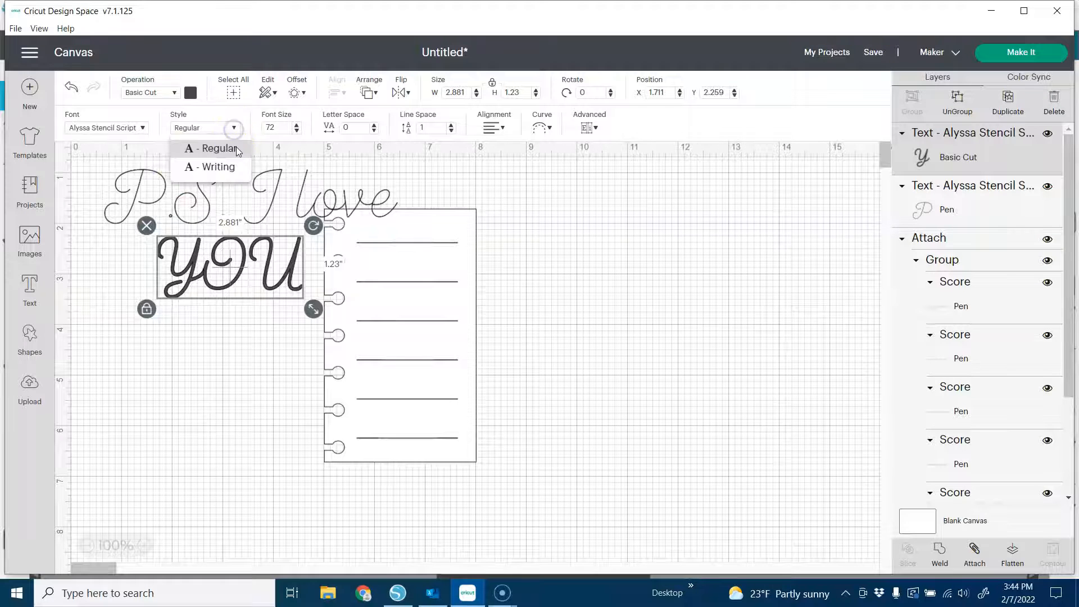
click(232, 157)
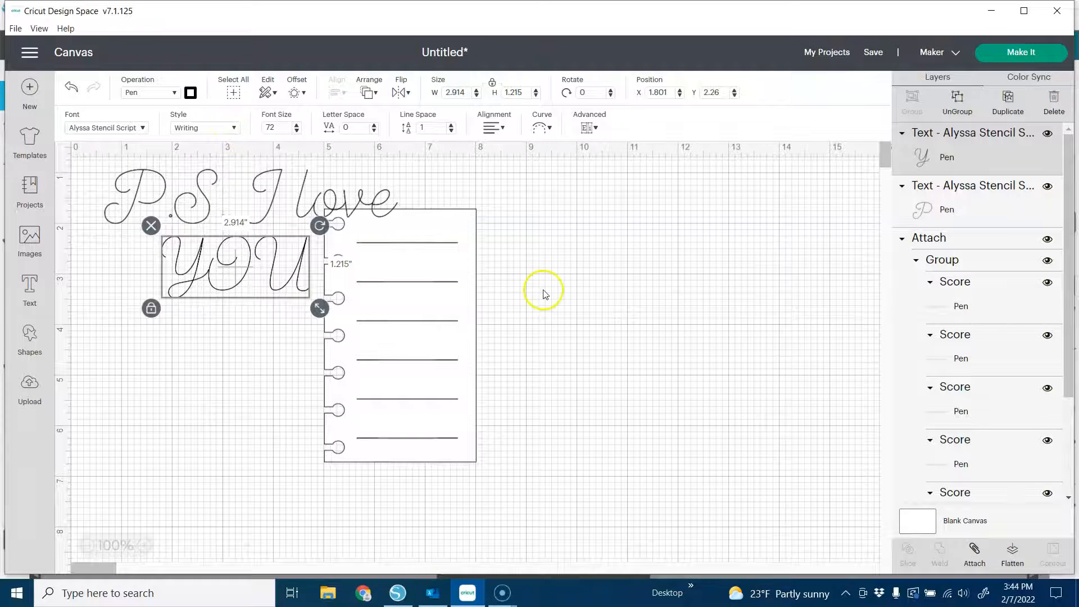
Fit both text lines together onto the upper part of the card at about 2.21 inches wide, tilted to about 349°.
click(615, 292)
drag(108, 154, 271, 319)
drag(407, 309, 259, 235)
drag(183, 223, 427, 298)
drag(497, 321, 466, 303)
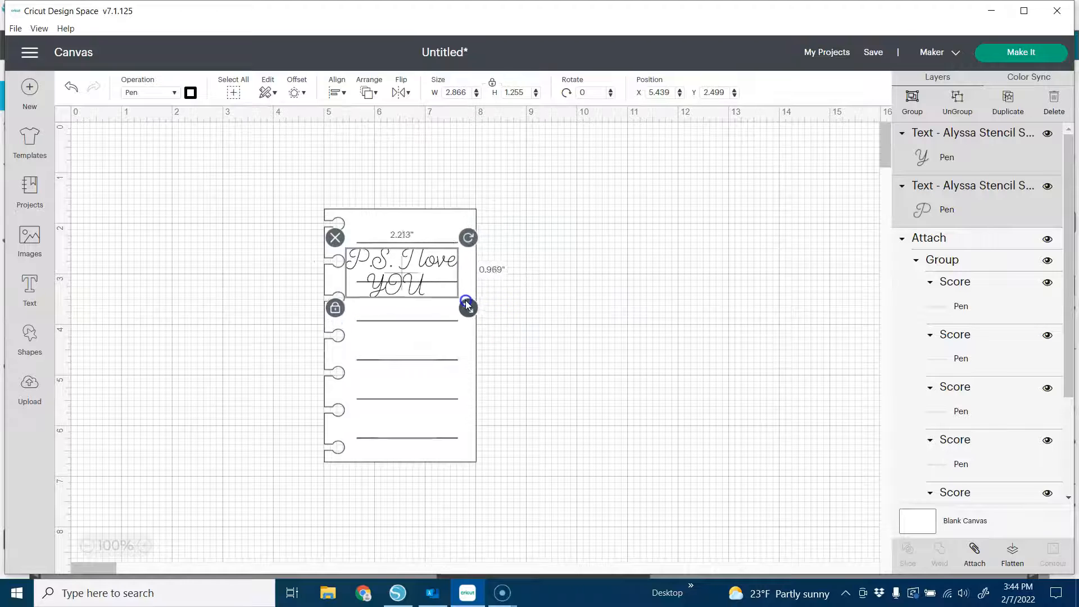
drag(471, 236, 453, 270)
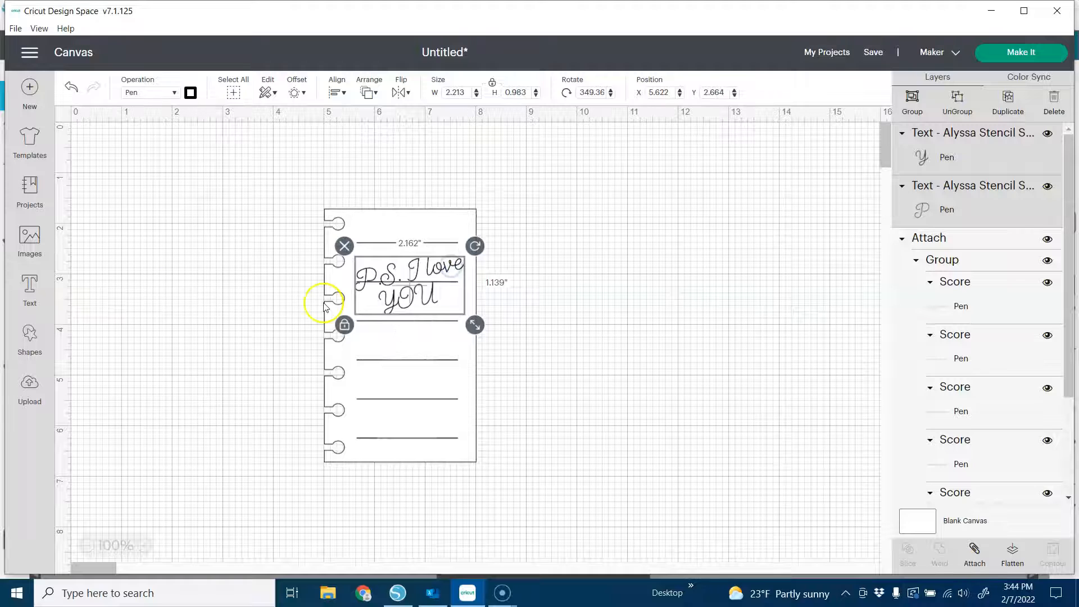
Set the pen for both text lines to Marker (1mm) in Gold.
click(191, 93)
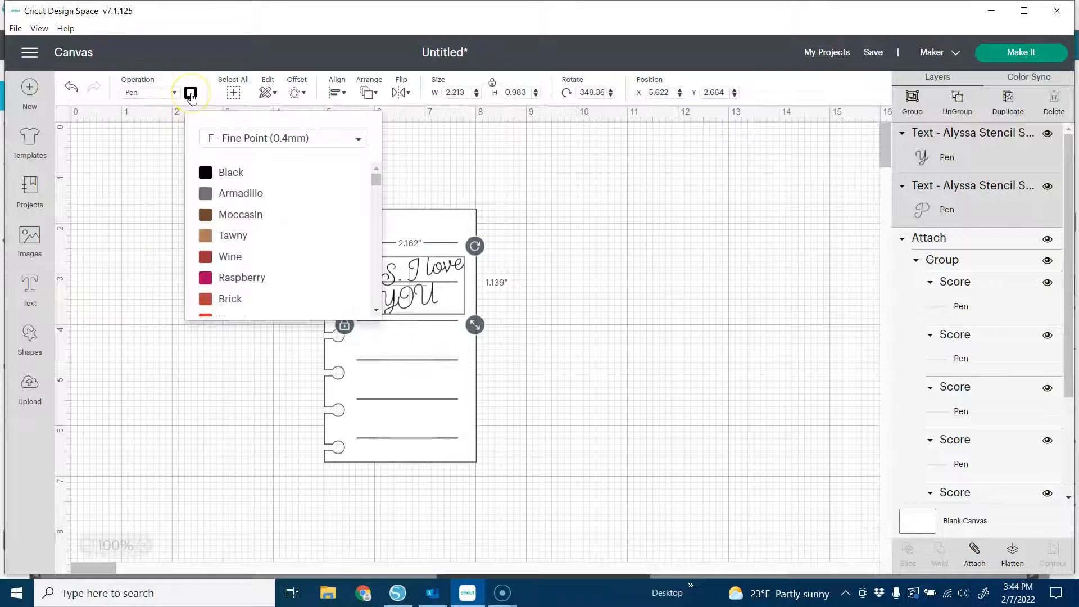
click(356, 139)
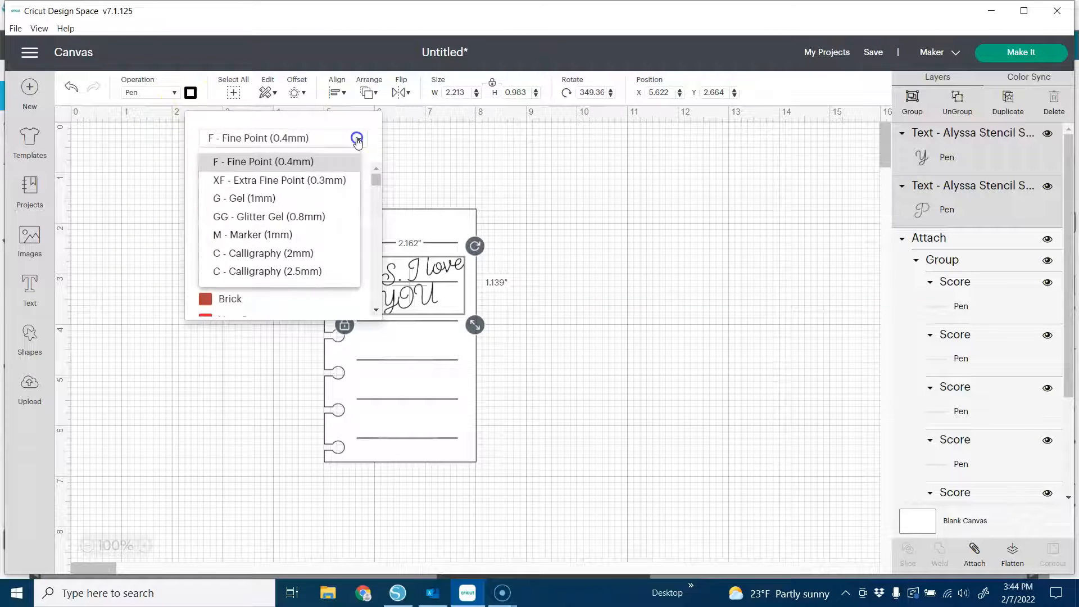
click(282, 235)
click(229, 193)
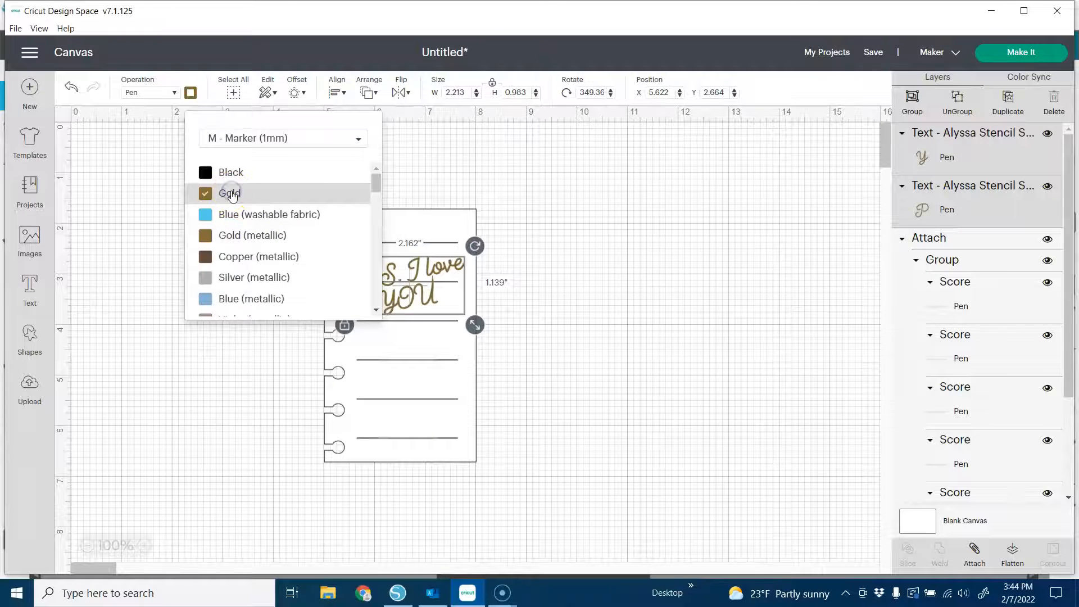
click(579, 262)
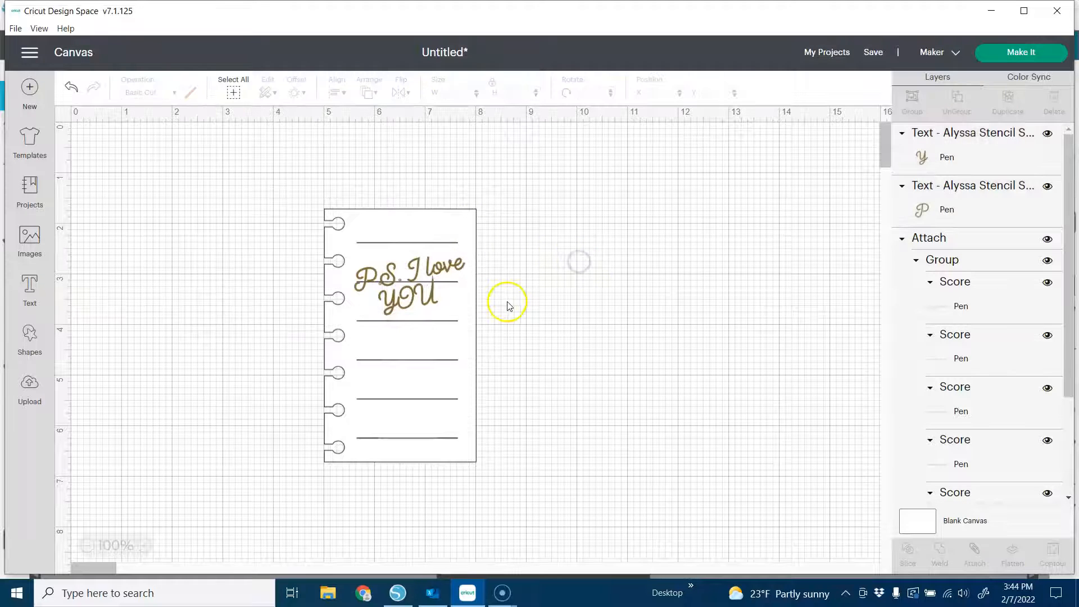
Enlarge the "YOU" text to about 1.41 inches wide and position it beneath "P.S. I love" on the card.
click(438, 274)
drag(438, 274, 446, 304)
click(568, 301)
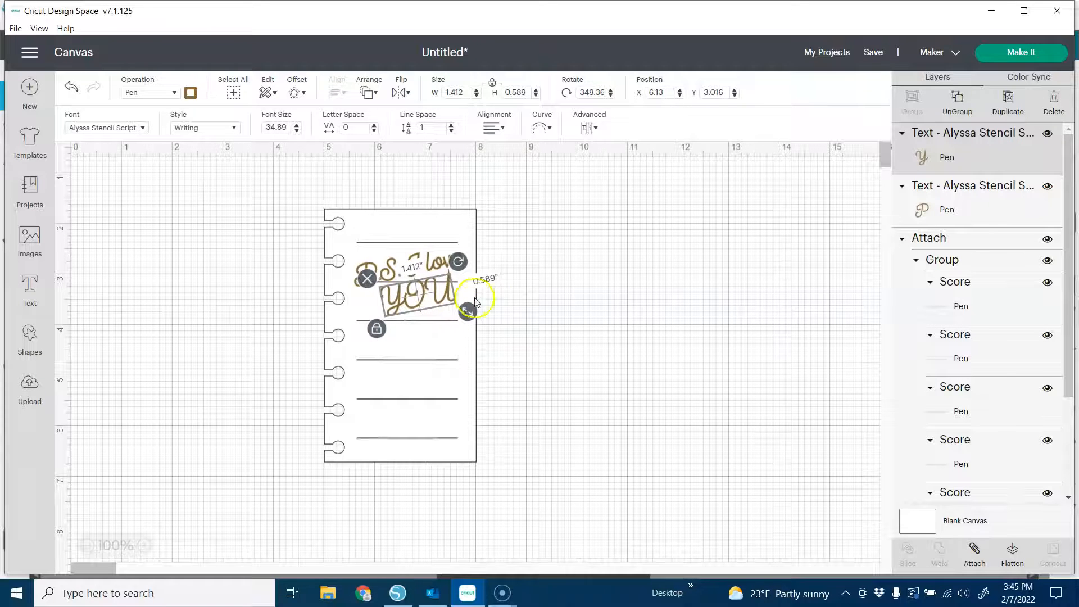
click(558, 303)
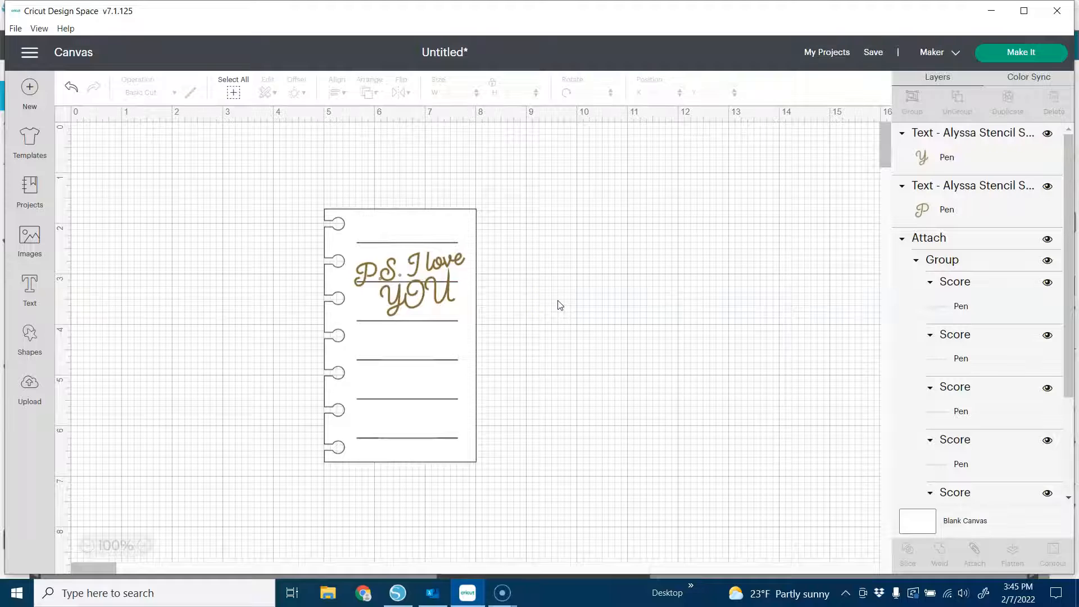
Attach the "P.S. I love" and "YOU" text lines to the note card and its pen lines.
drag(504, 181, 279, 547)
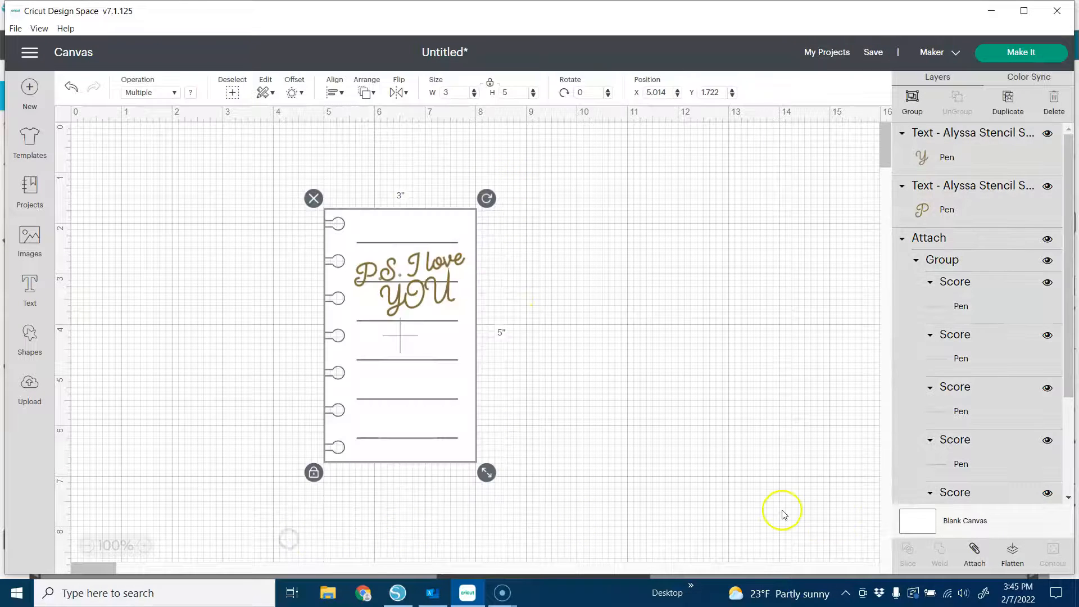
click(975, 554)
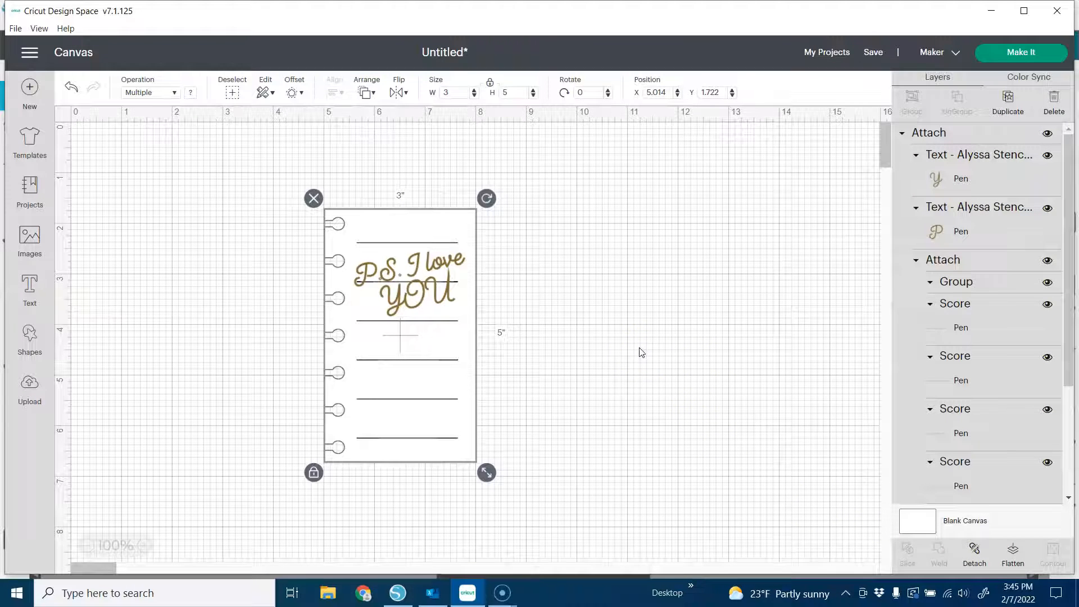
Search the image library for "heart", limited to free images.
click(30, 239)
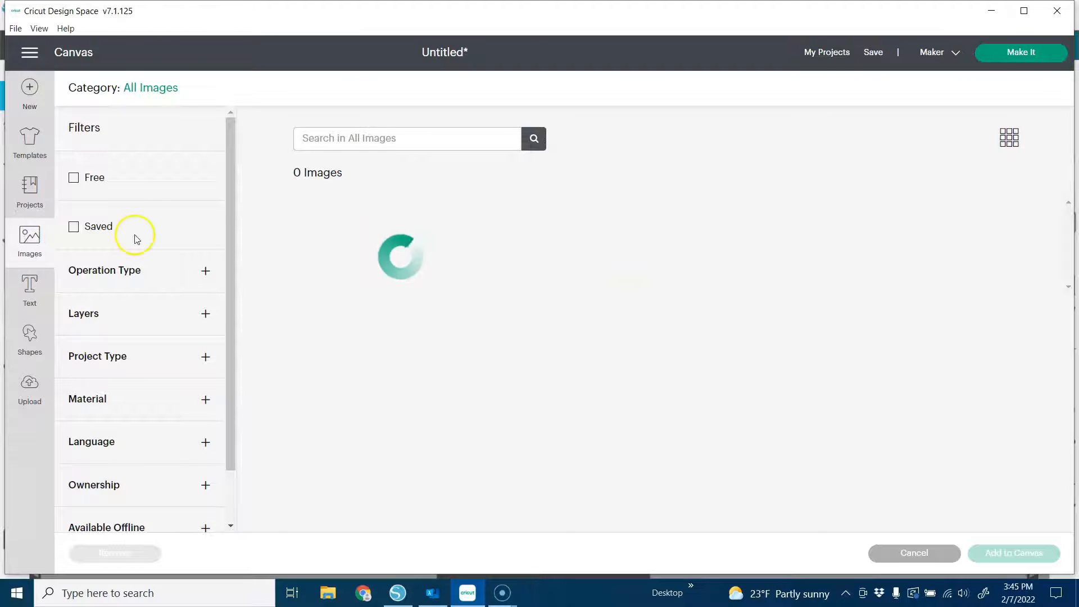
click(74, 178)
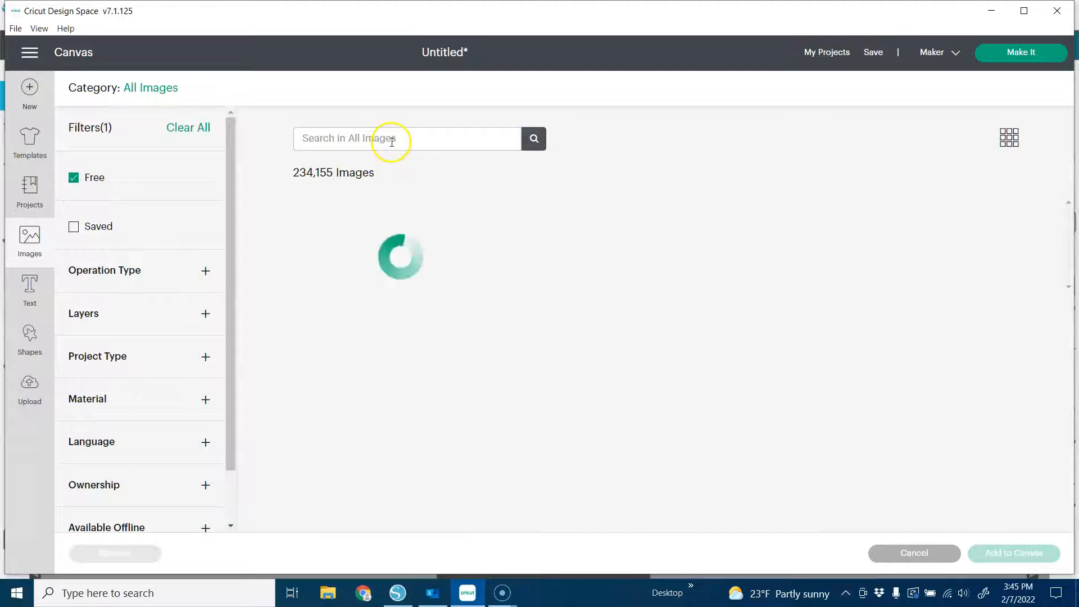
click(392, 141)
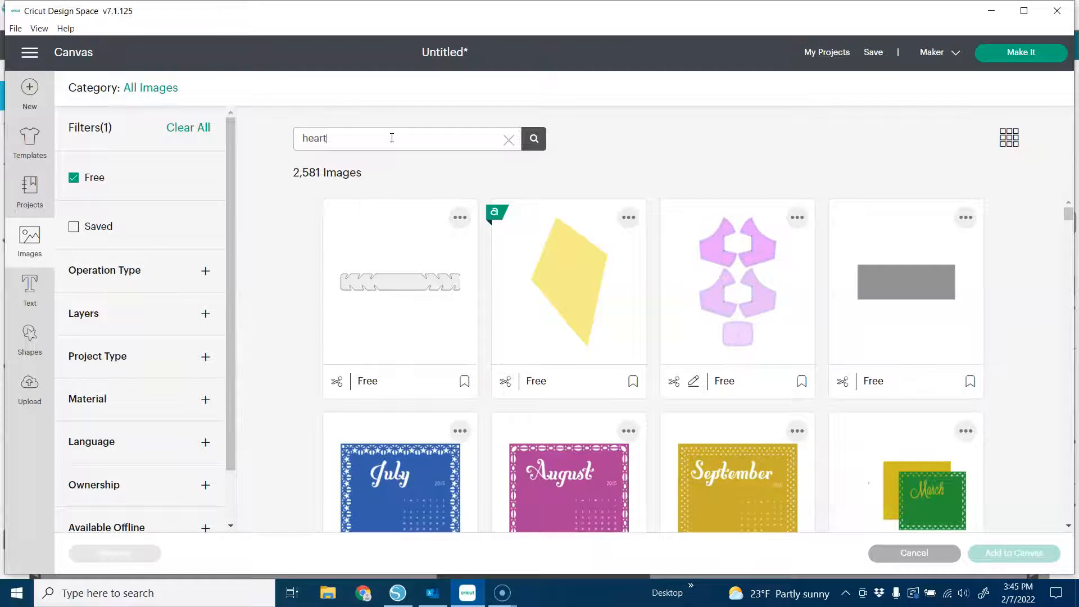
text(heart)
key(Return)
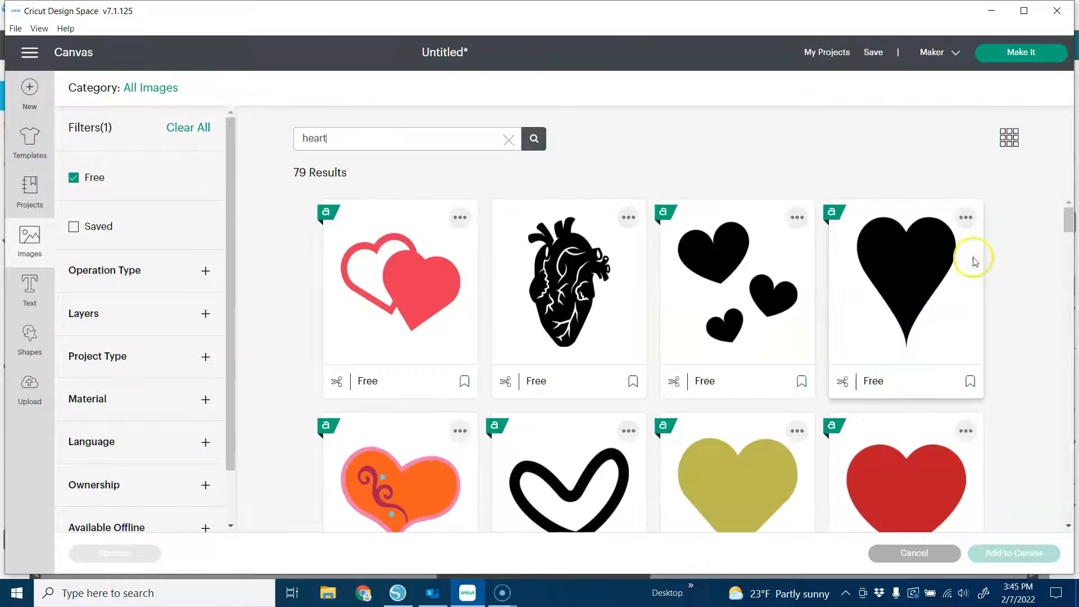
Find the plain solid tan heart among the results and add it to the canvas.
scroll(974, 261, down, 5)
scroll(1036, 274, down, 5)
scroll(1035, 275, down, 6)
scroll(1035, 274, down, 6)
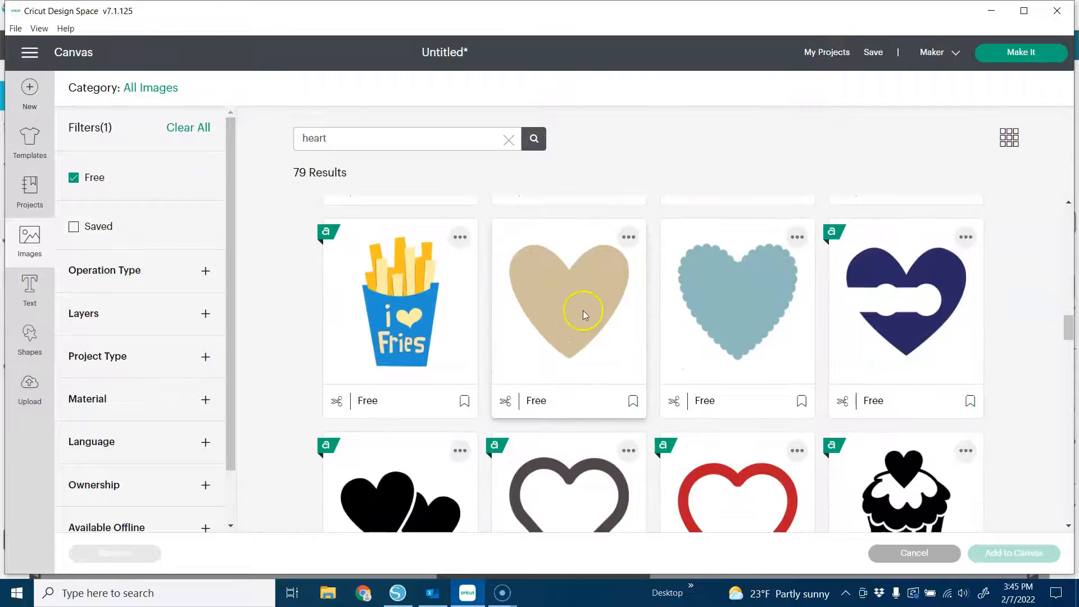
click(583, 310)
click(996, 550)
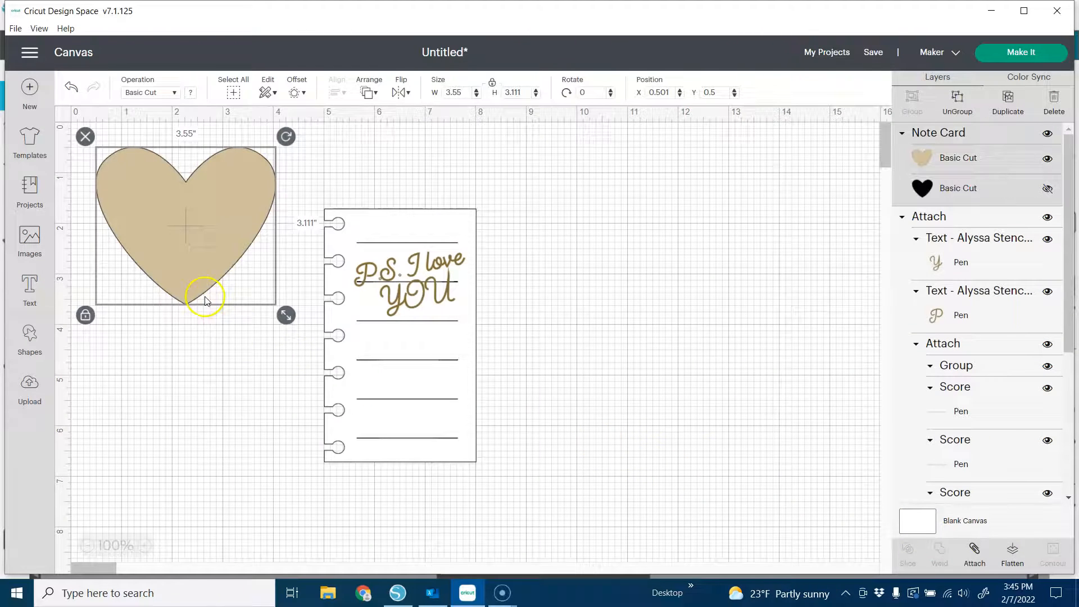
Resize the heart with unlocked proportions to about 1.94 by 1.94 inches and place it on the lower part of the card.
click(226, 260)
drag(226, 260, 732, 384)
drag(793, 436, 697, 359)
click(594, 360)
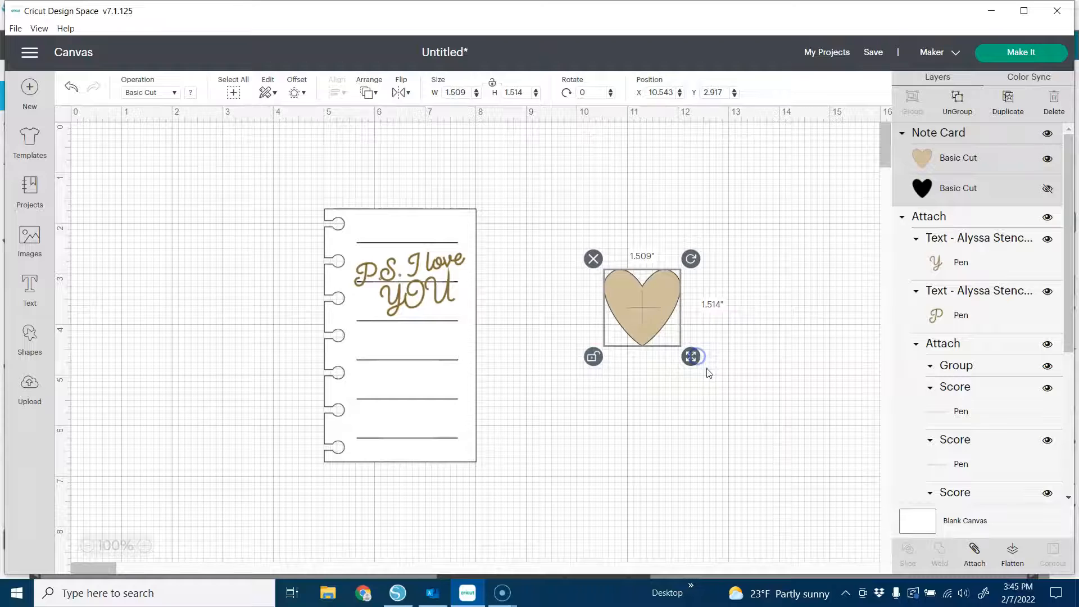
drag(659, 309, 413, 391)
drag(447, 435, 470, 461)
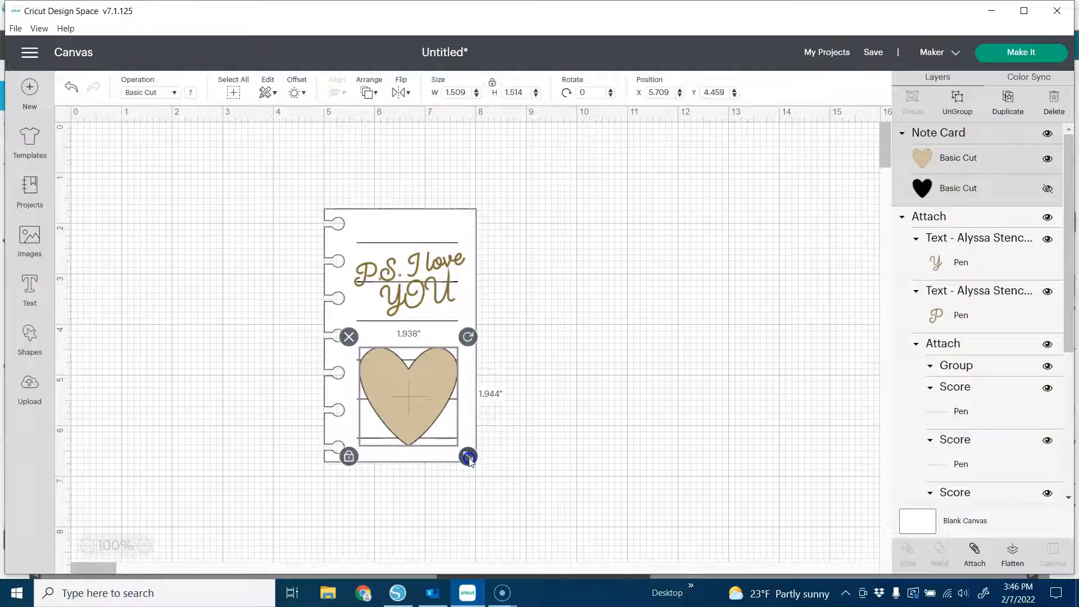
drag(438, 389, 436, 392)
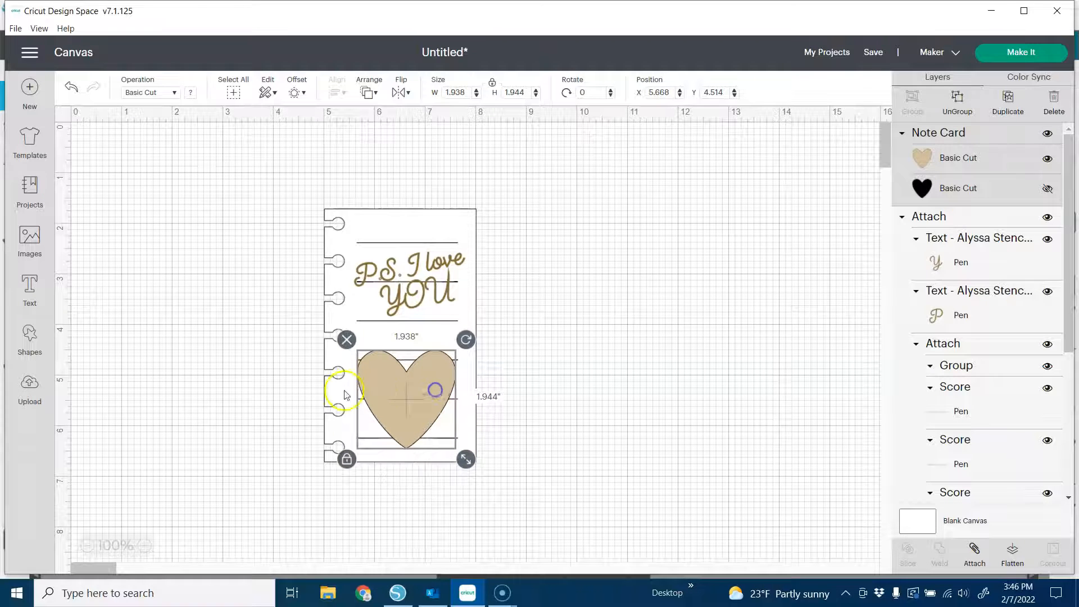
Color the heart bright red and nudge it slightly into place beneath the text.
click(172, 95)
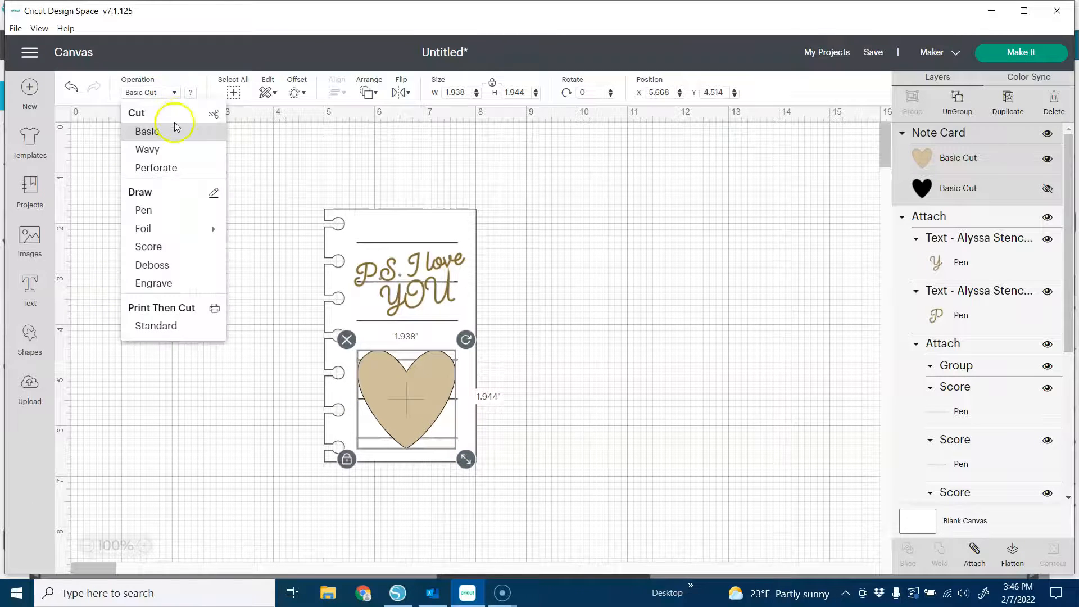
click(193, 92)
click(194, 91)
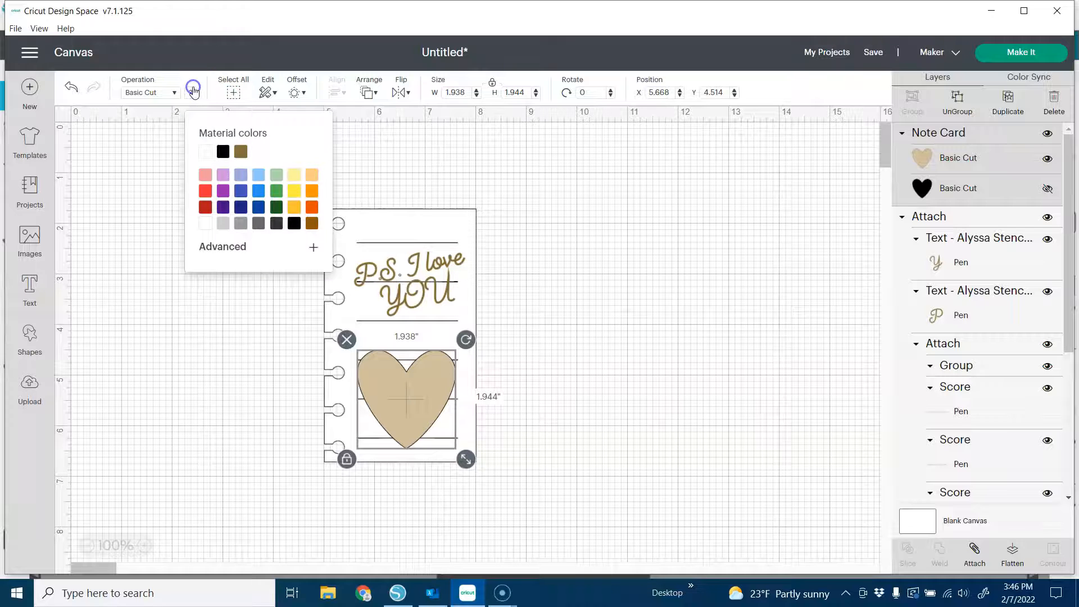
click(205, 190)
click(625, 321)
drag(423, 395, 421, 393)
click(420, 392)
click(560, 401)
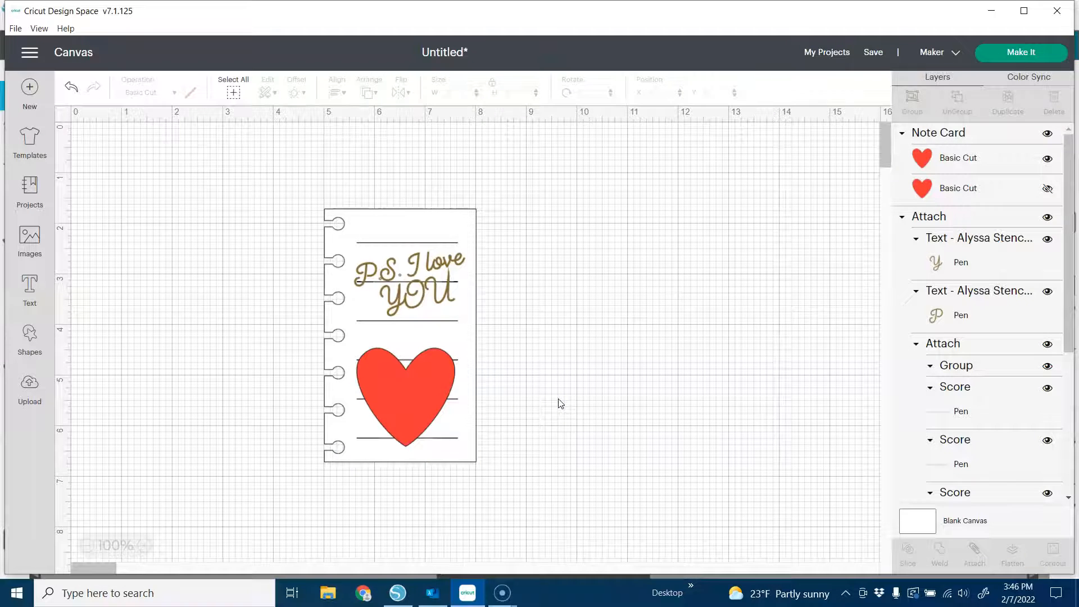
click(543, 414)
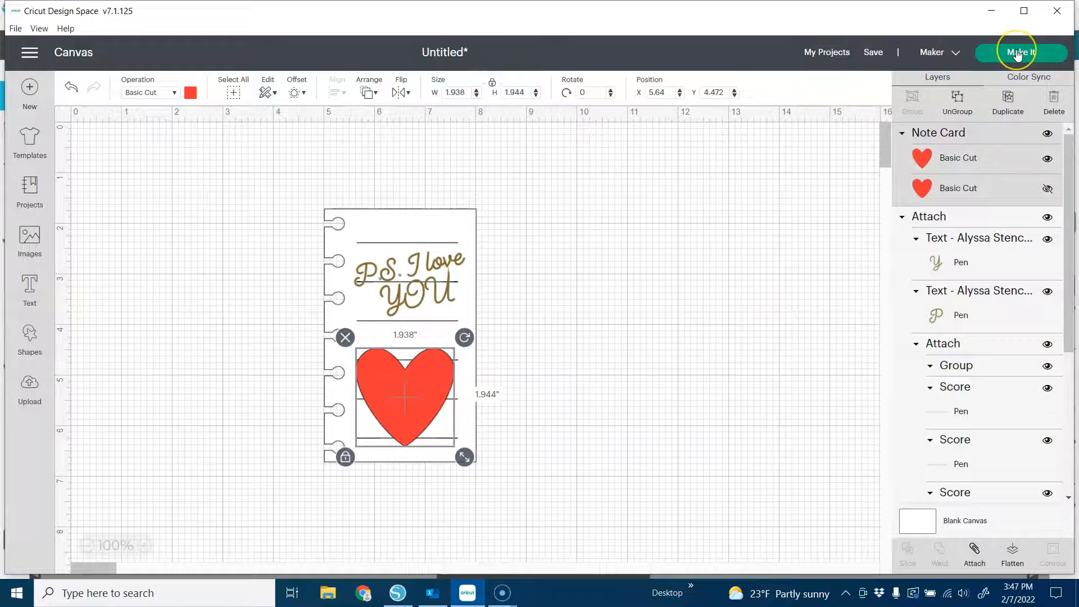
Prepare the project for making and review the white card mat and the red heart mat.
click(1018, 53)
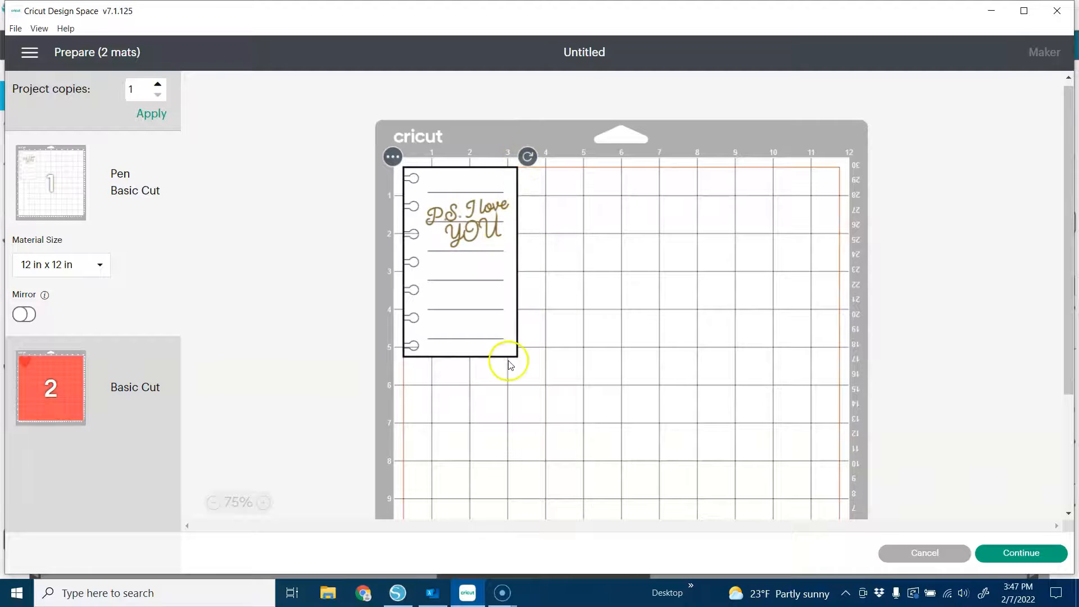
click(50, 387)
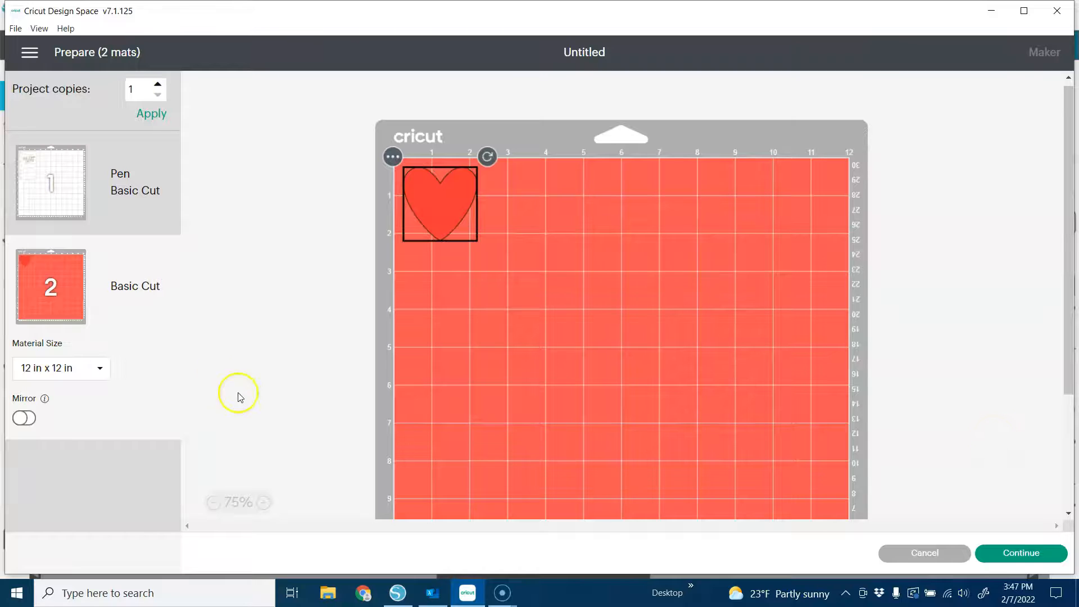
click(50, 188)
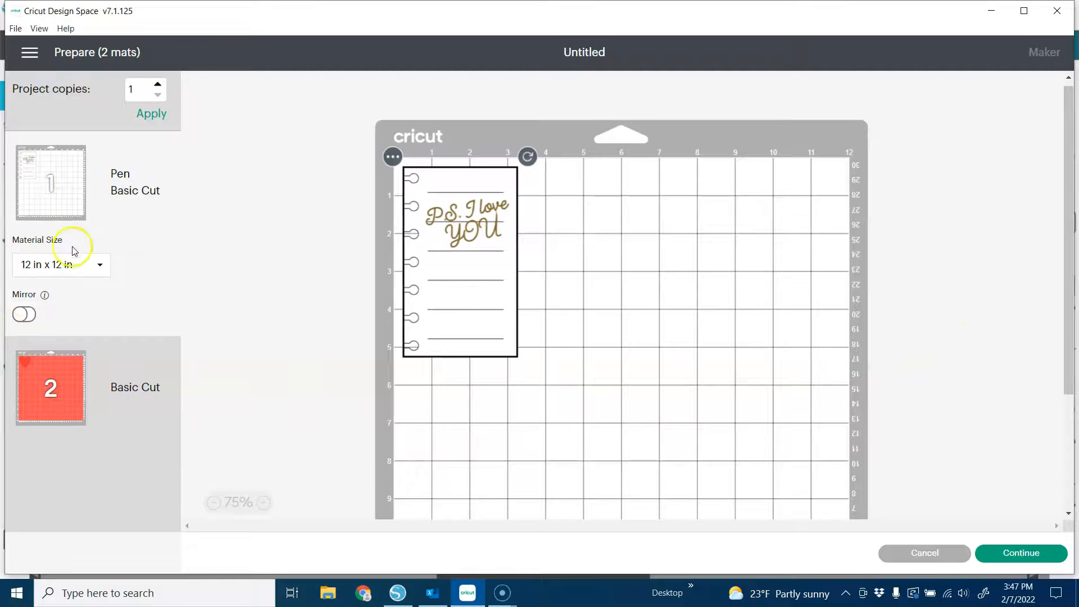
Set the card mat's material size to 8.5 in x 11 in (Letter) and view the mat layout.
click(94, 265)
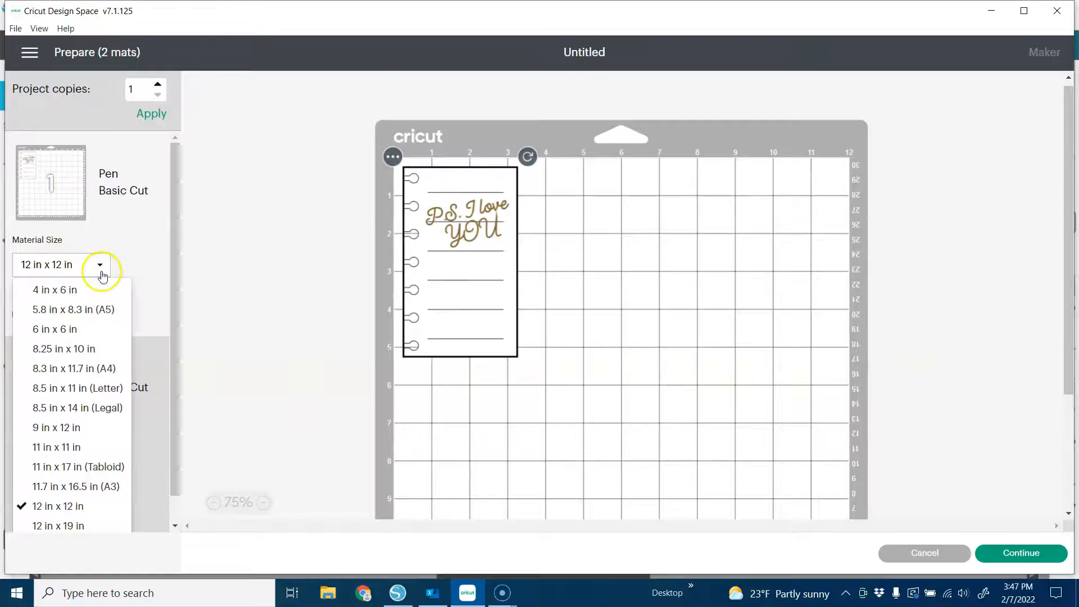
scroll(137, 286, down, 1)
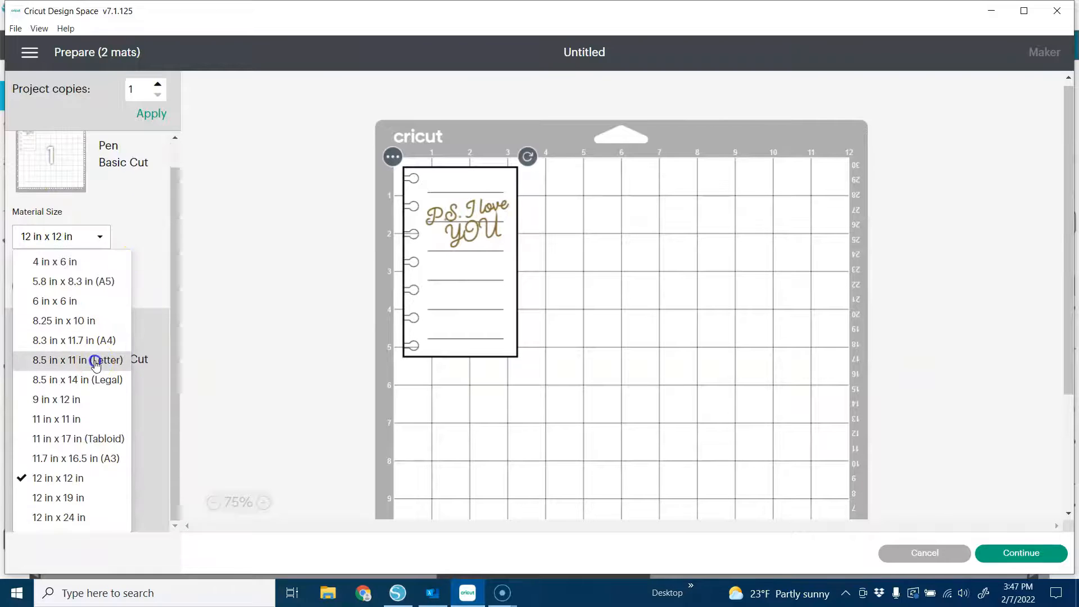
click(95, 360)
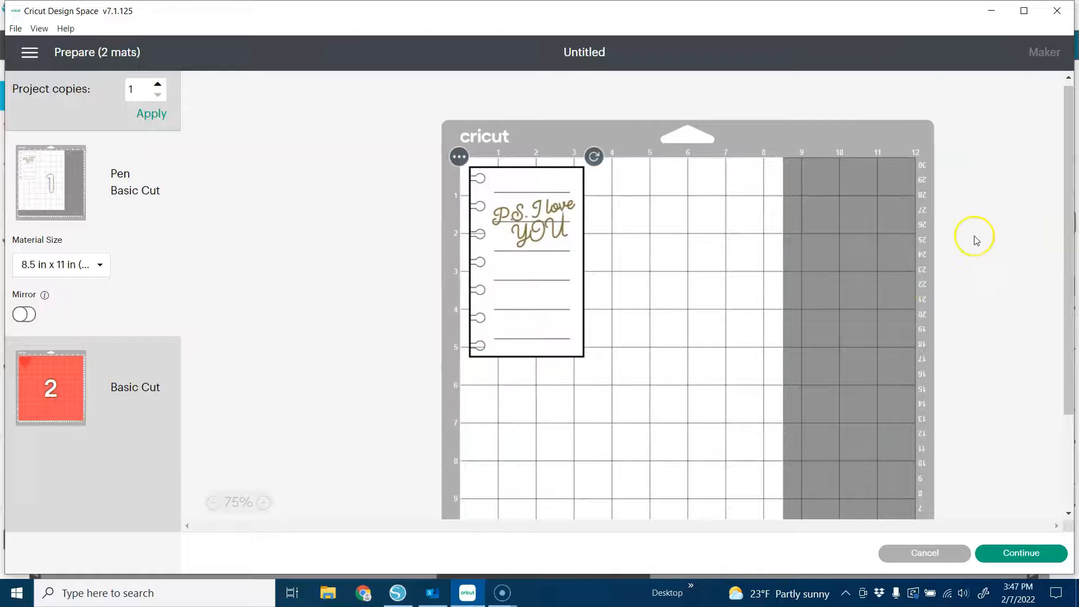
scroll(977, 241, down, 2)
scroll(977, 241, up, 2)
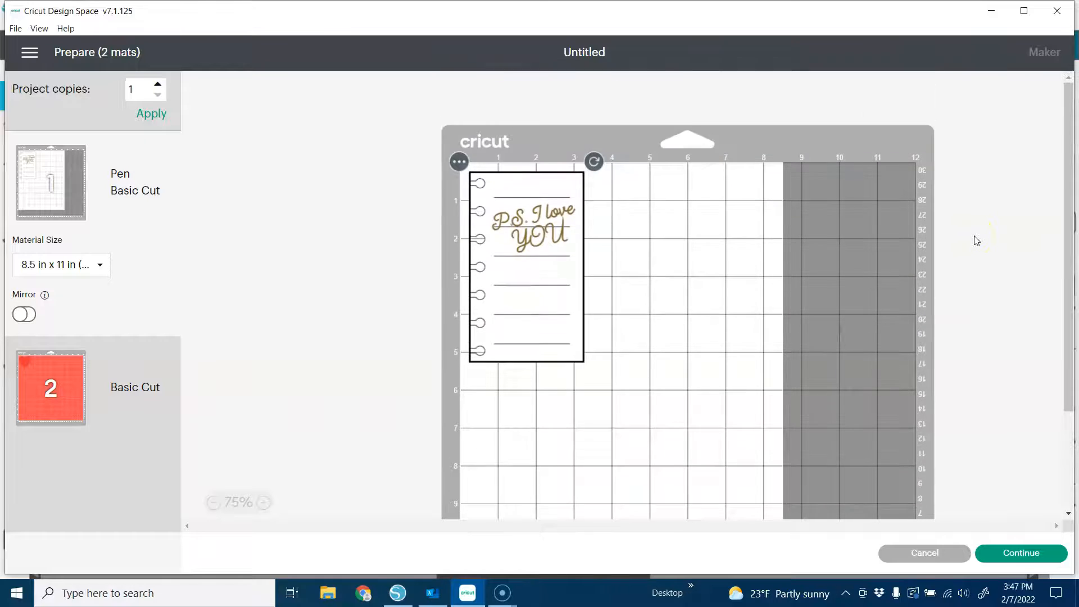
scroll(977, 241, down, 3)
scroll(977, 240, up, 3)
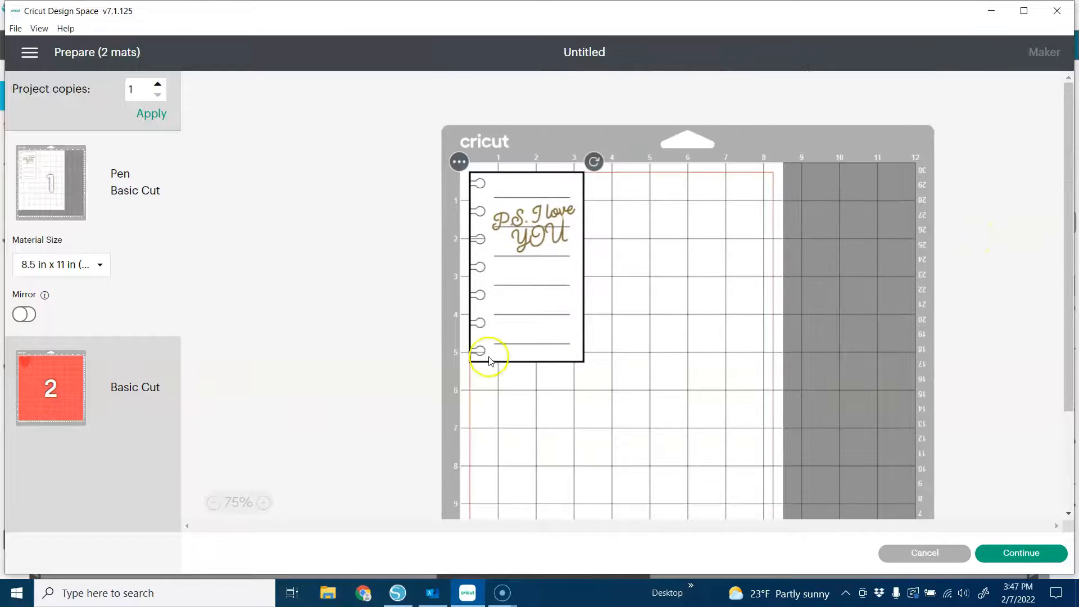
Set the card mat's material size back to 12 in x 12 in.
click(99, 268)
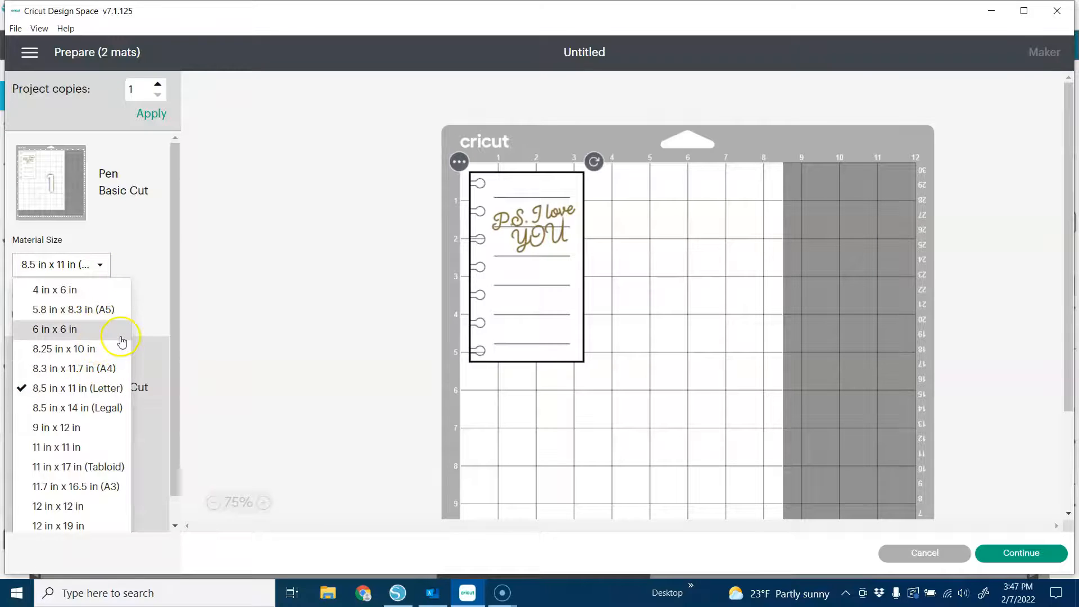
scroll(109, 342, down, 1)
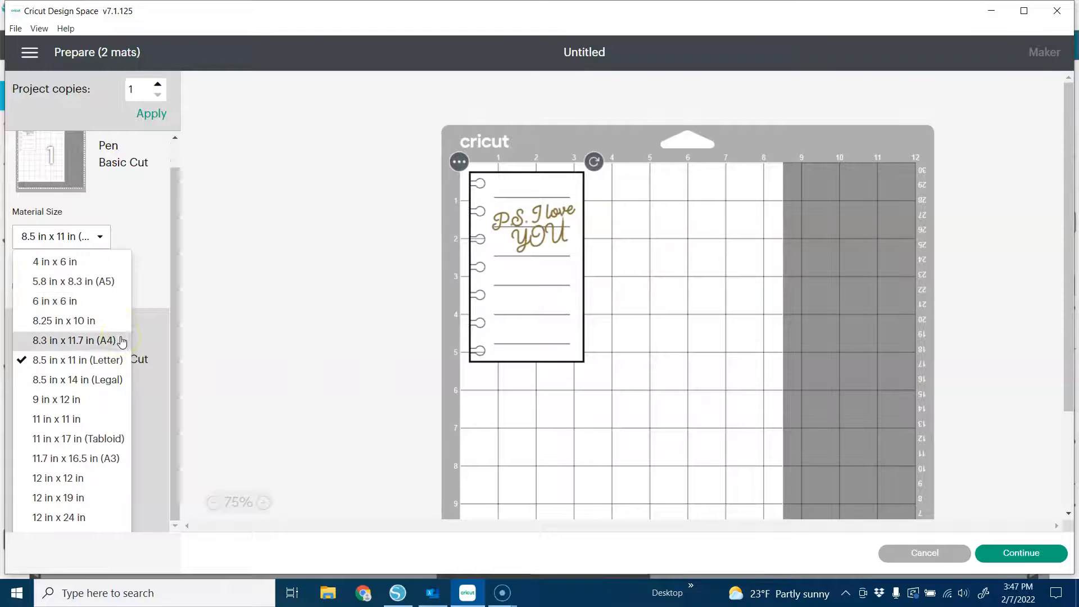
click(70, 477)
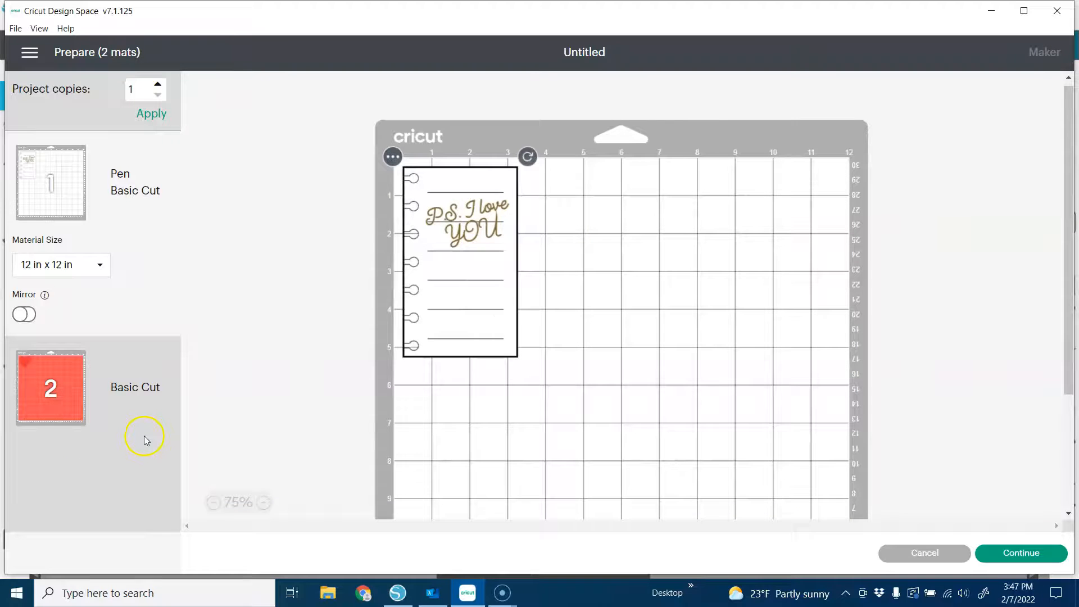
Move the heart from the red mat to the white card mat, place it beside the card, and check the red mat.
click(52, 390)
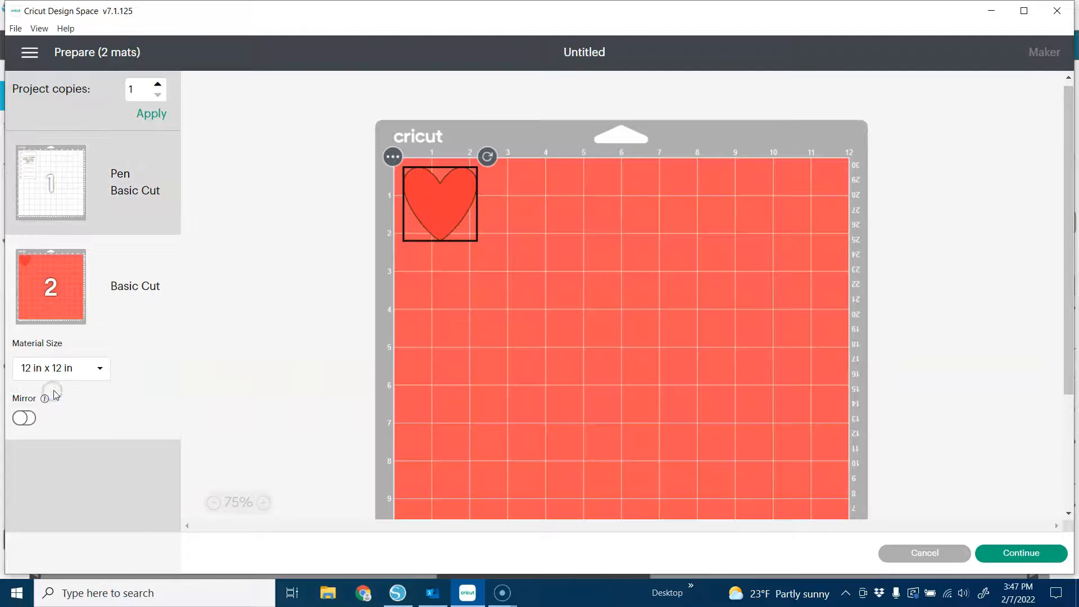
click(393, 158)
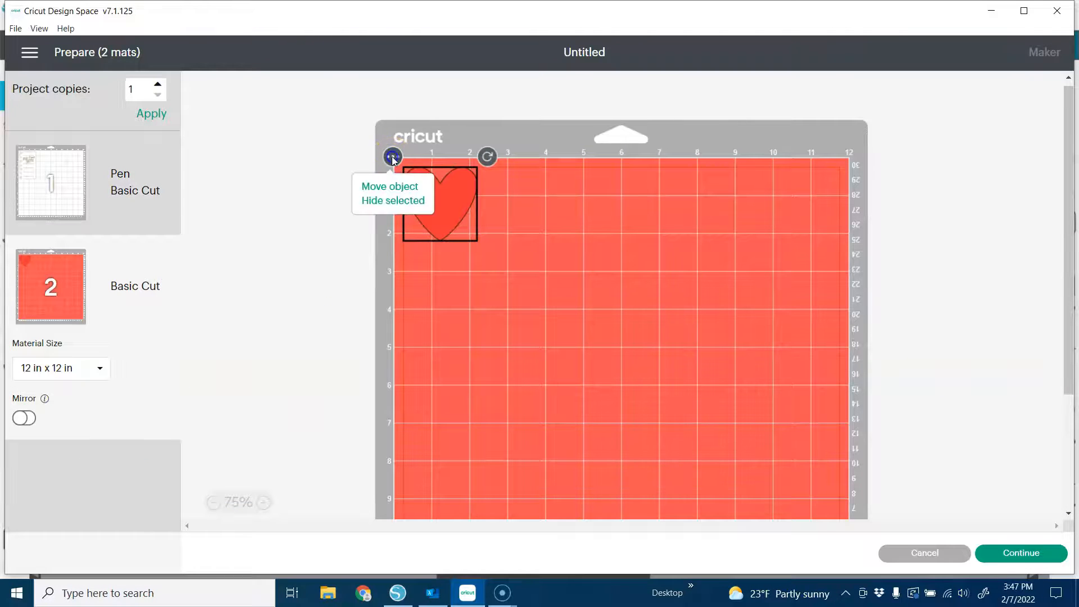
click(401, 186)
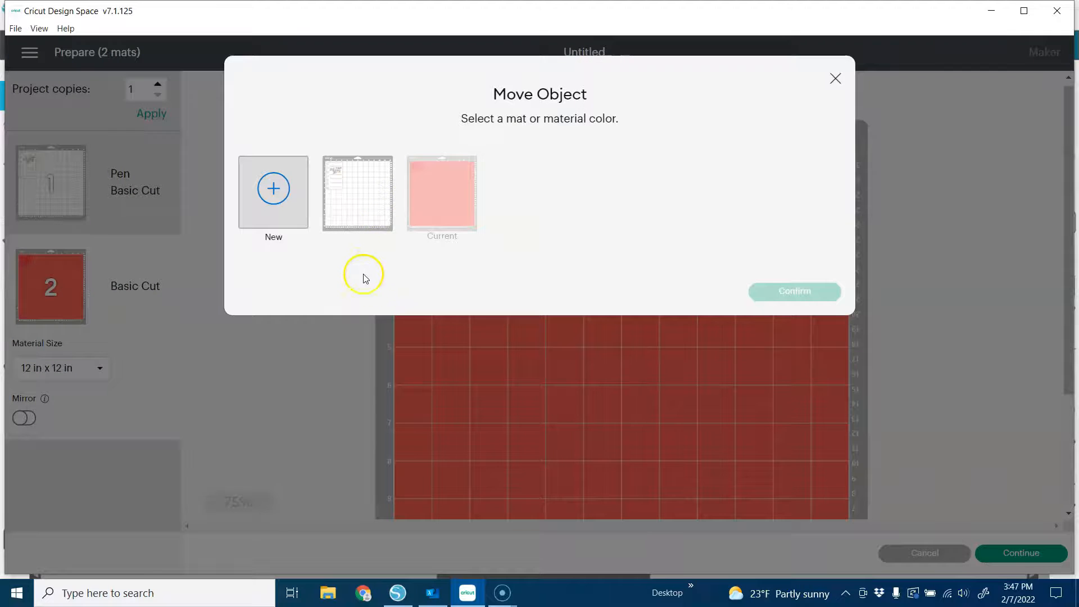
click(370, 194)
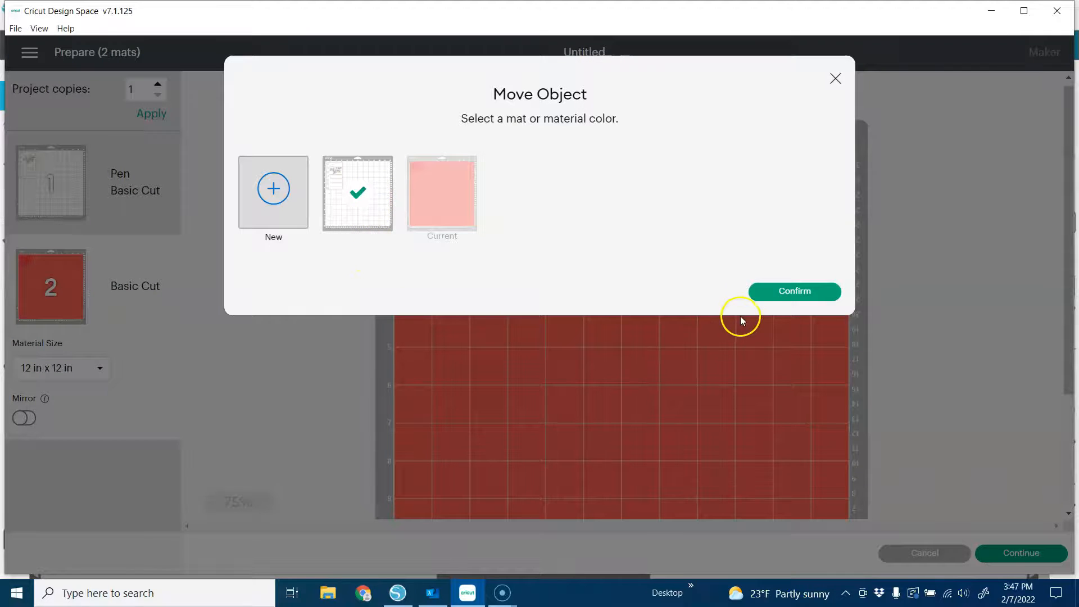
click(769, 292)
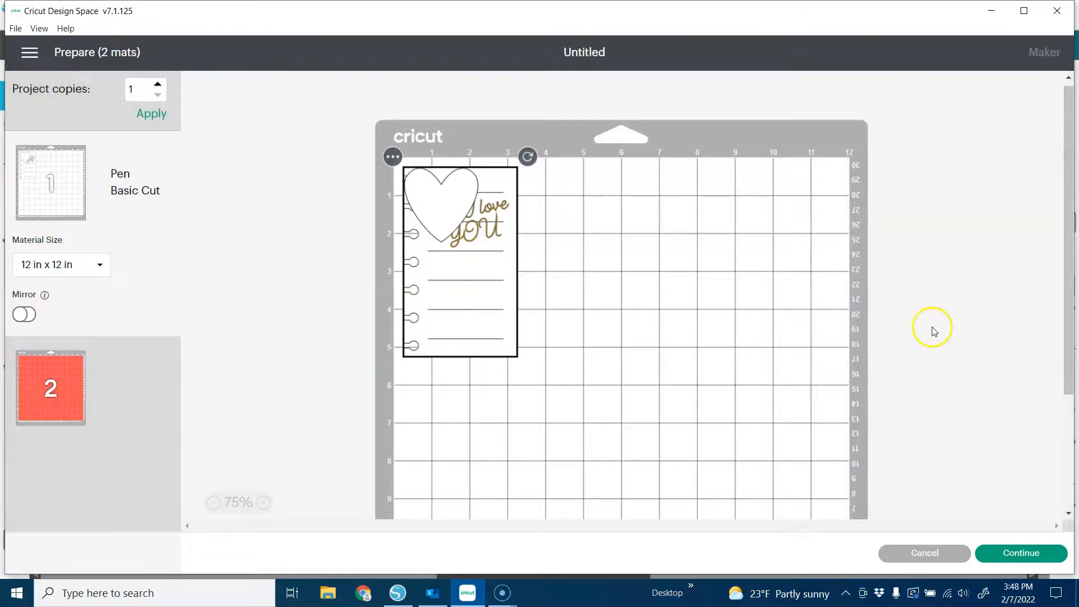
click(458, 193)
drag(458, 193, 701, 261)
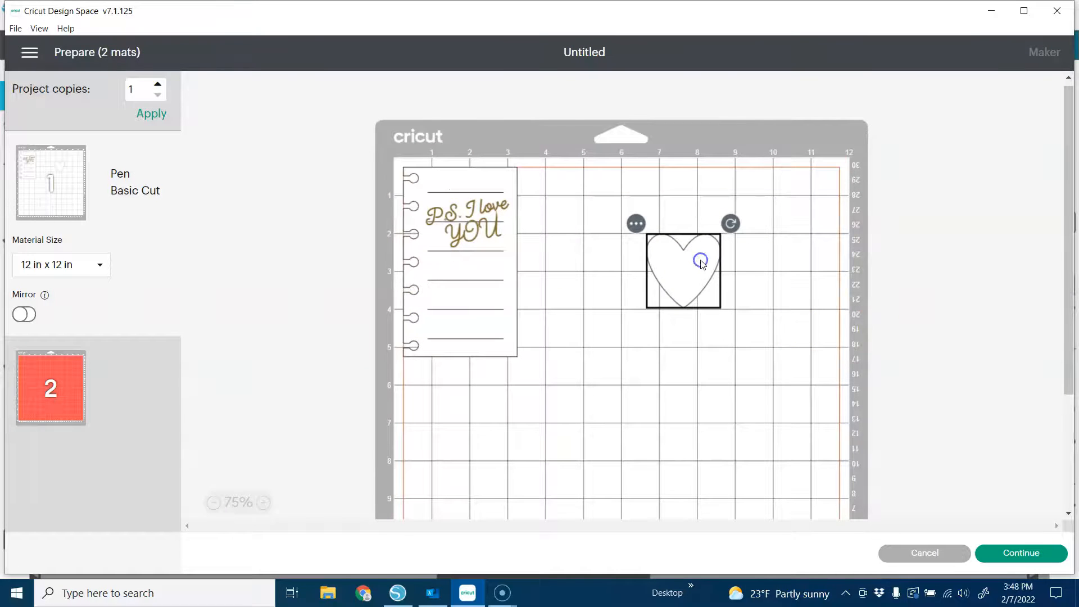
click(49, 389)
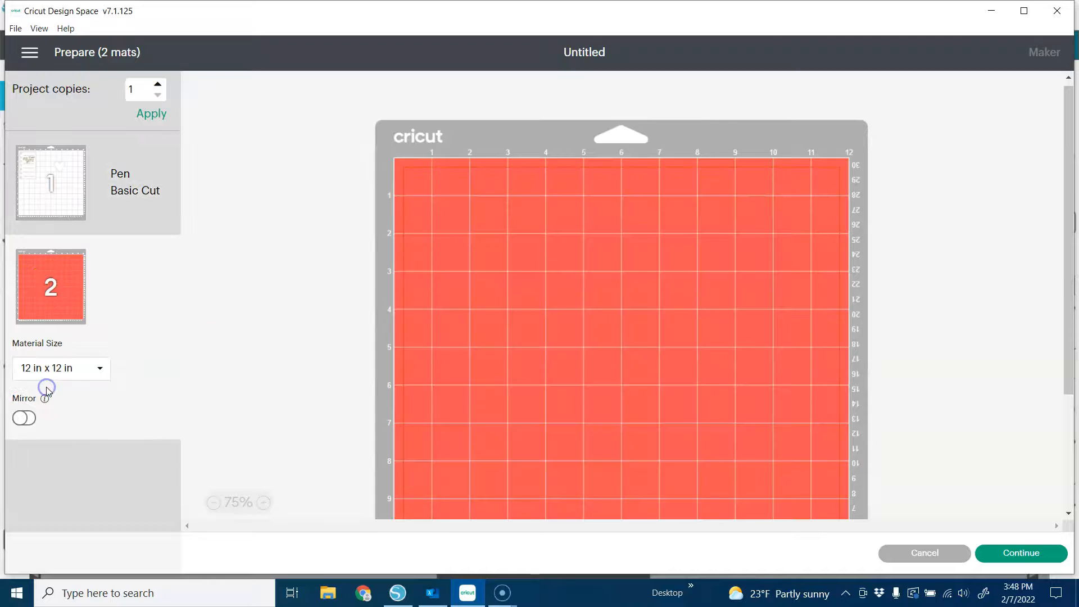
Cancel the mat preparation and prepare the project for making again with the original mat arrangement.
click(935, 553)
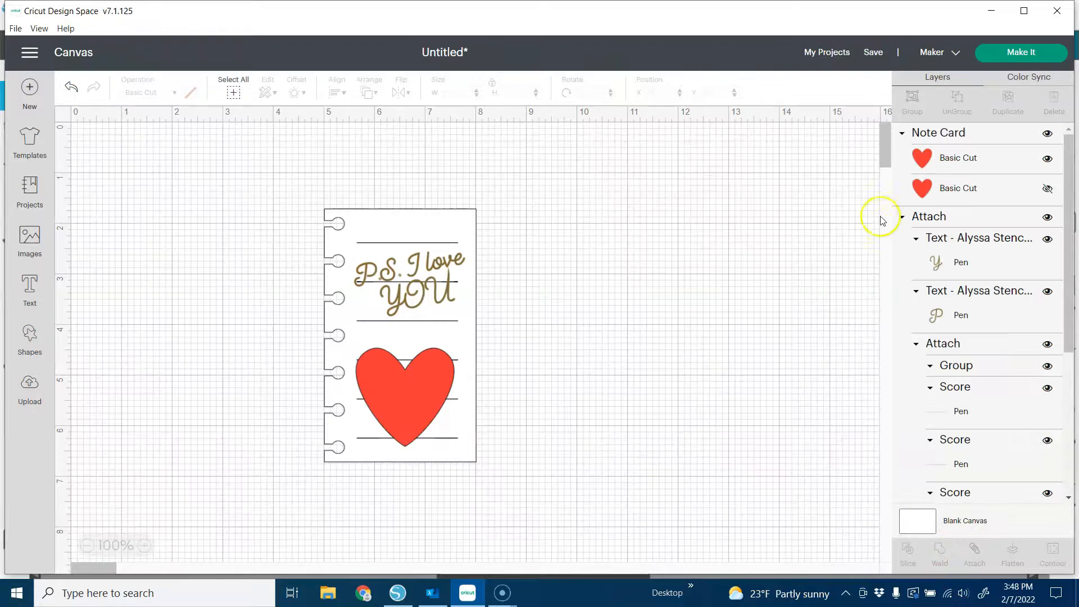
click(994, 55)
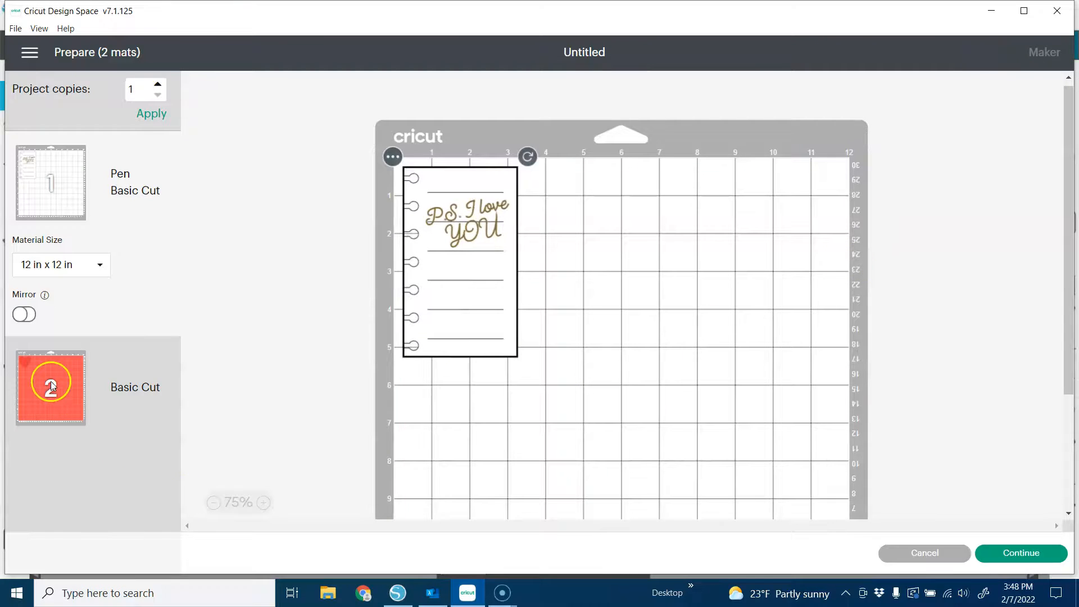
Move the heart from the red mat onto the white card mat.
click(52, 376)
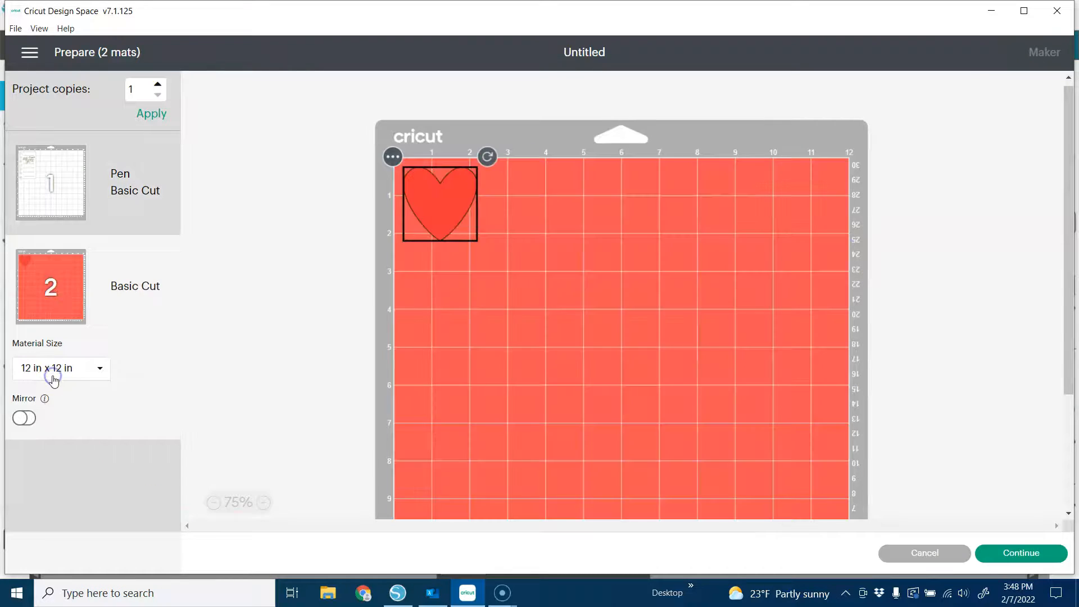
click(392, 158)
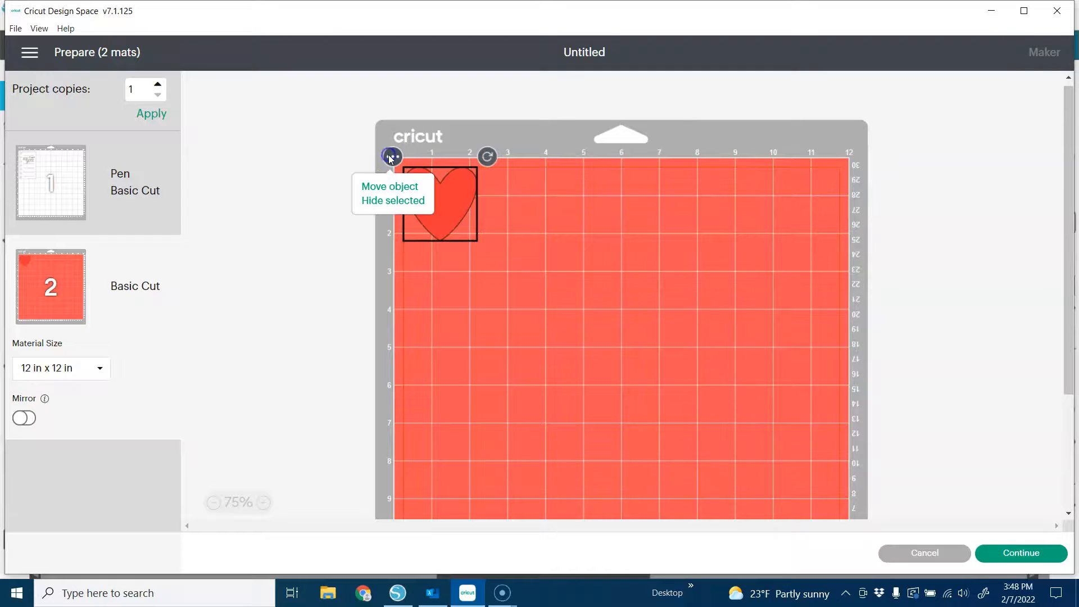
click(395, 190)
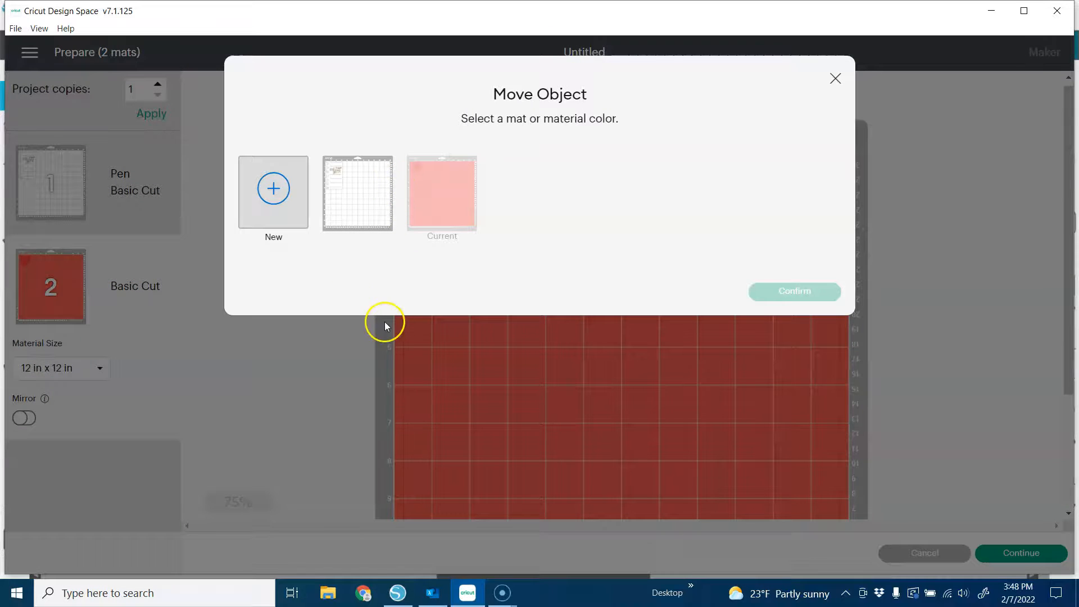
click(372, 208)
click(788, 293)
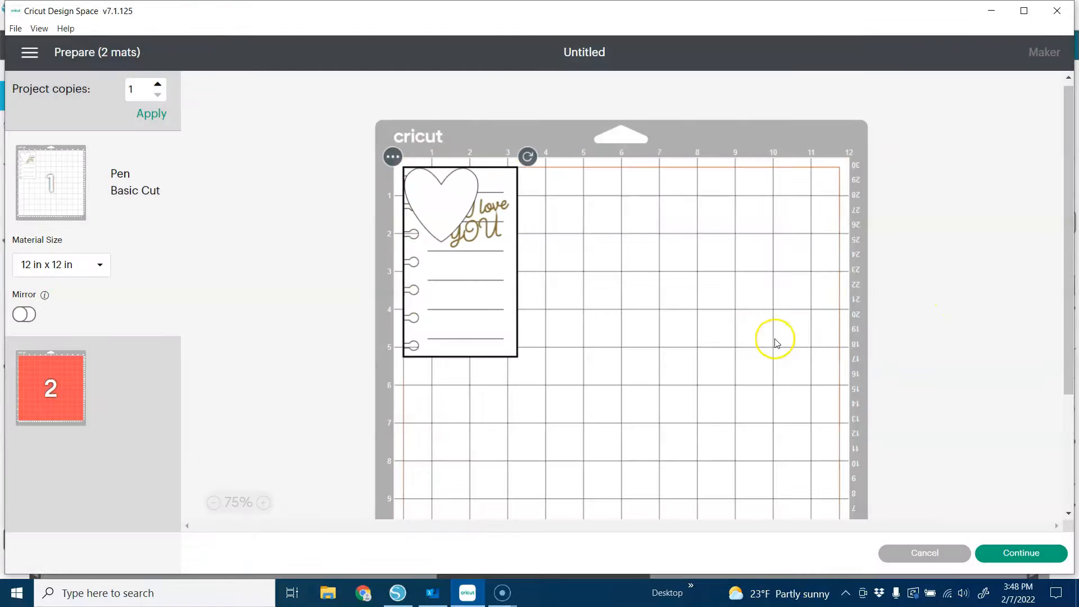
Separate the heart from the card and place it in the lower-right corner of the 12 in x 12 in mat.
click(801, 334)
drag(434, 185, 761, 253)
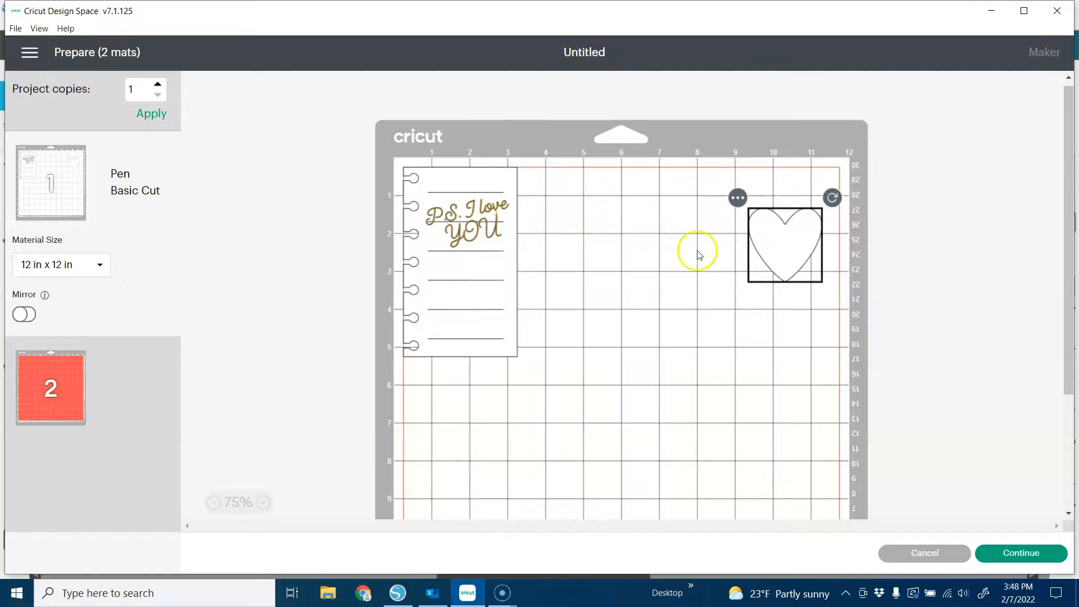
drag(800, 233, 811, 201)
scroll(929, 248, down, 3)
scroll(897, 204, down, 2)
scroll(894, 202, up, 2)
drag(795, 145, 759, 444)
scroll(918, 374, down, 3)
drag(729, 339, 790, 375)
drag(791, 384, 798, 382)
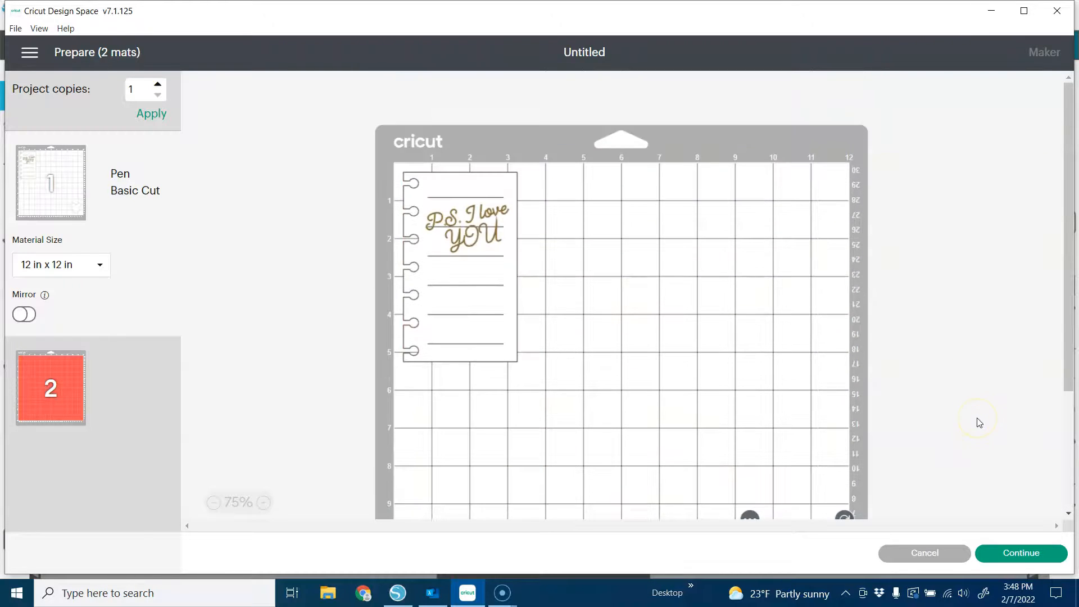
Continue to the make stage, set the base material to Heavy Cardstock – 100 lb (270 gsm), and review the tool instructions and mat preview.
click(1021, 551)
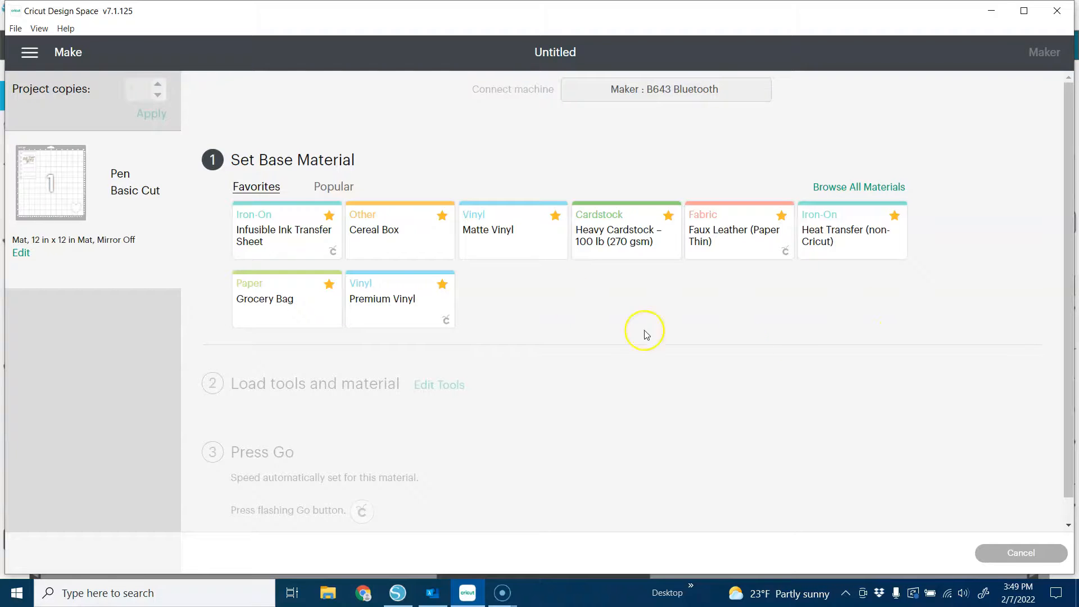
click(607, 236)
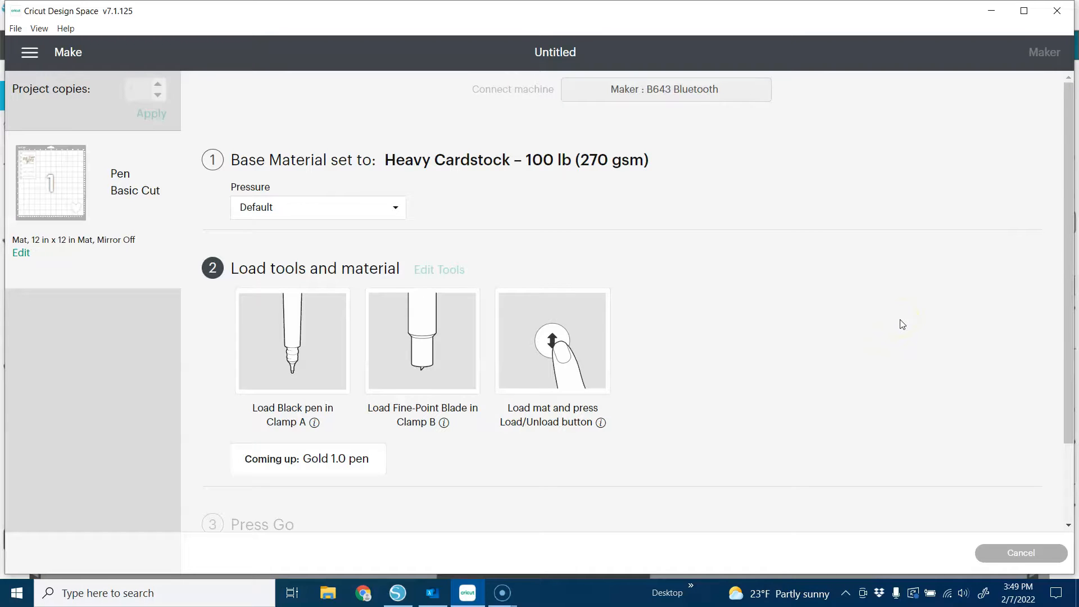
scroll(902, 324, down, 1)
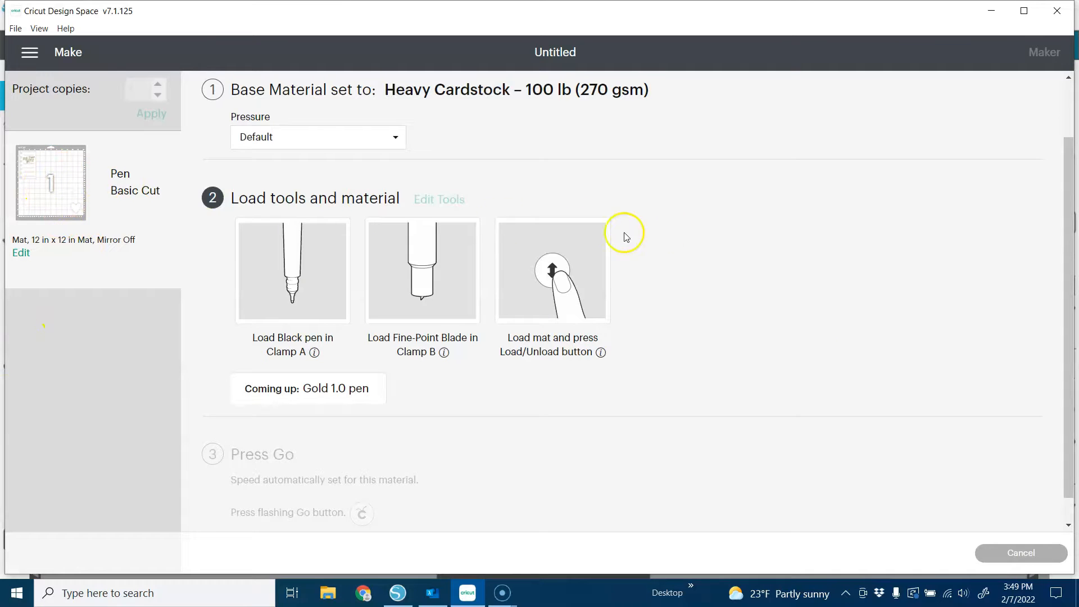
mouse_move(40, 187)
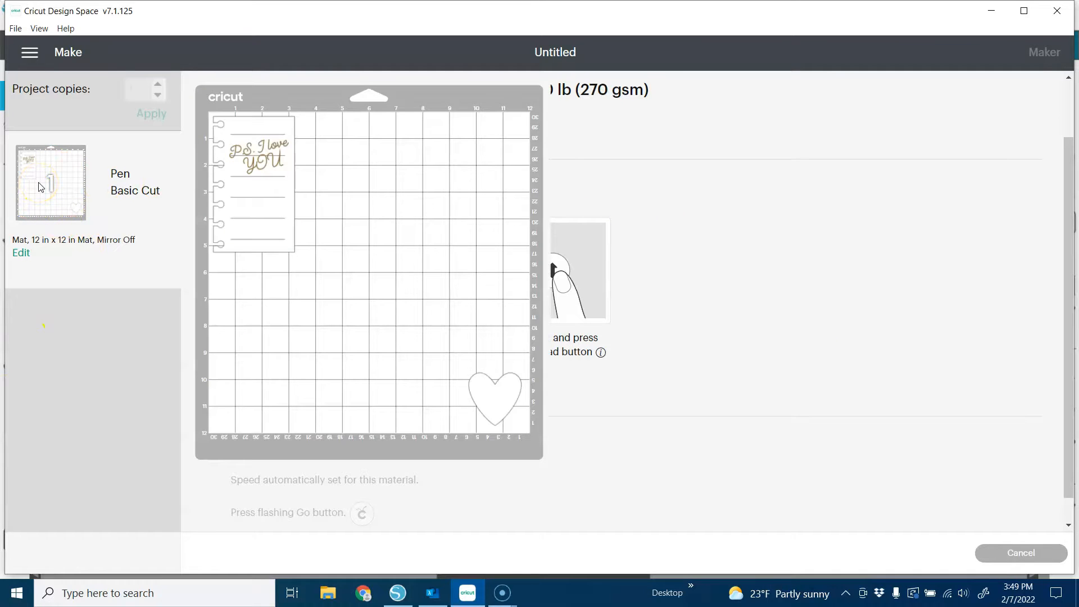